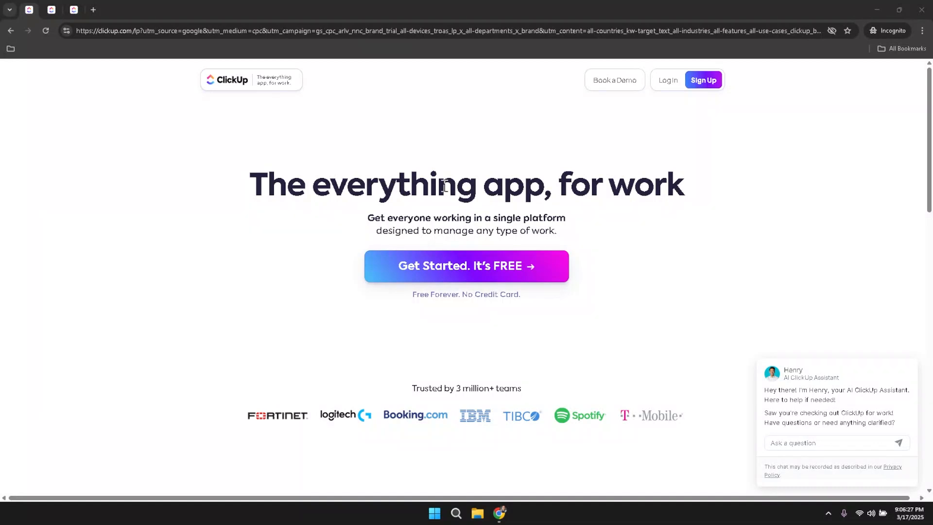
Go past the landing and login pages to the open workspace and look over the Team Space overview.
left_click(378, 106)
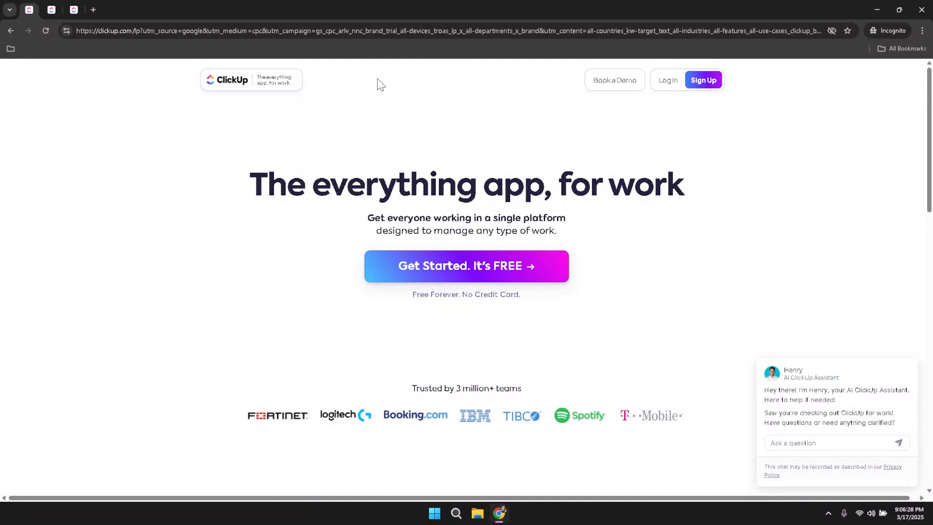
left_click(375, 32)
left_click(398, 91)
key("ctrl+Tab")
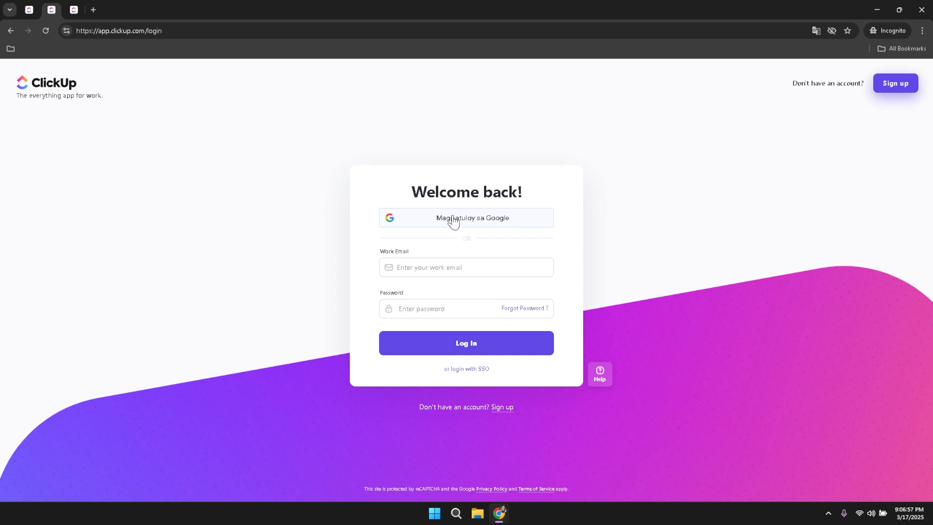
key("ctrl+Tab")
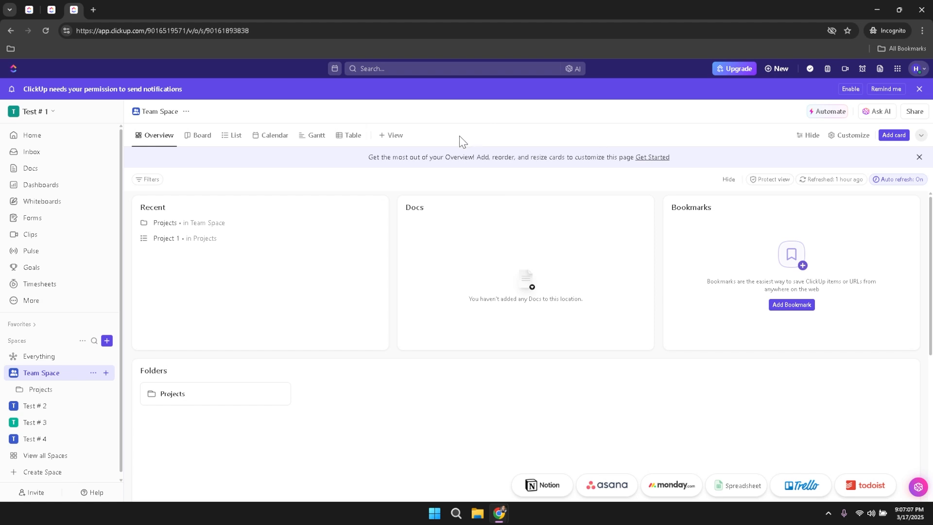
scroll(448, 307, "down", 3)
scroll(449, 308, "up", 3)
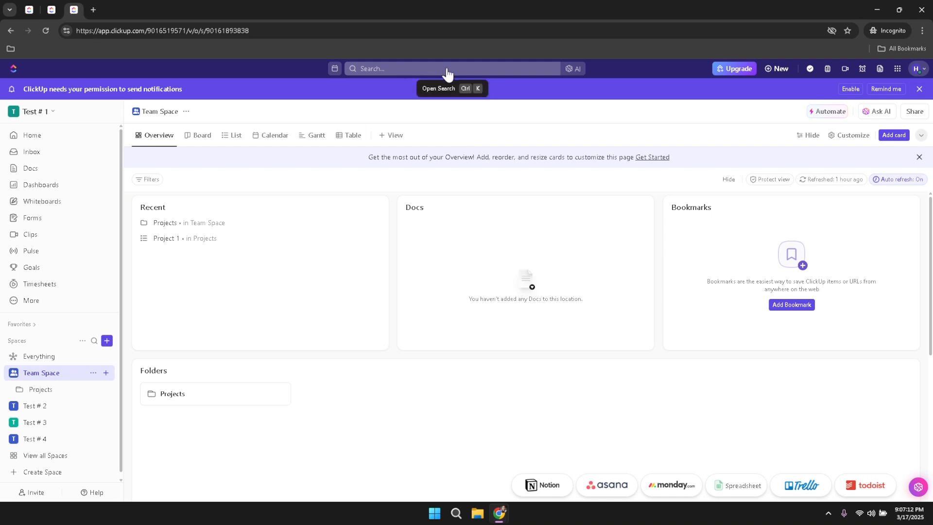
Examine the workspace header tools, opening and closing the AI assistant, the item creation dialog and the quick-access app grid.
left_click(578, 69)
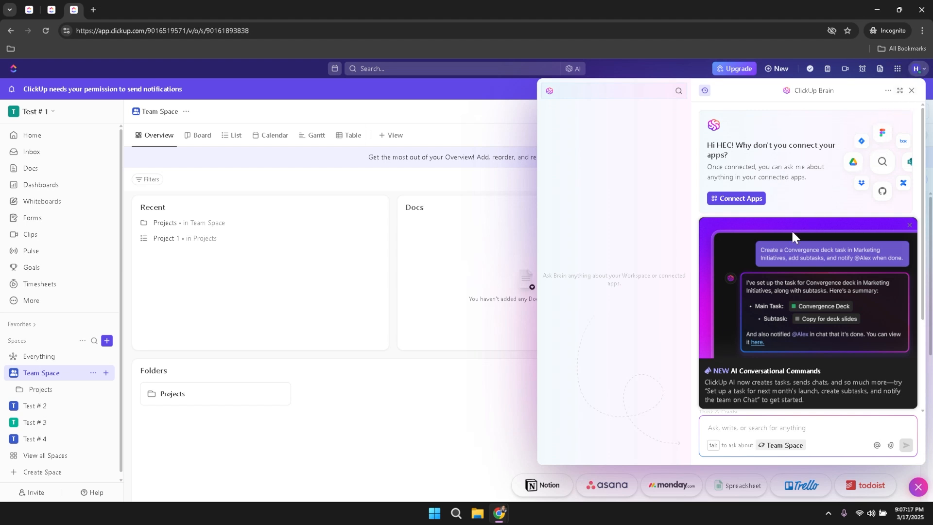
left_click(913, 88)
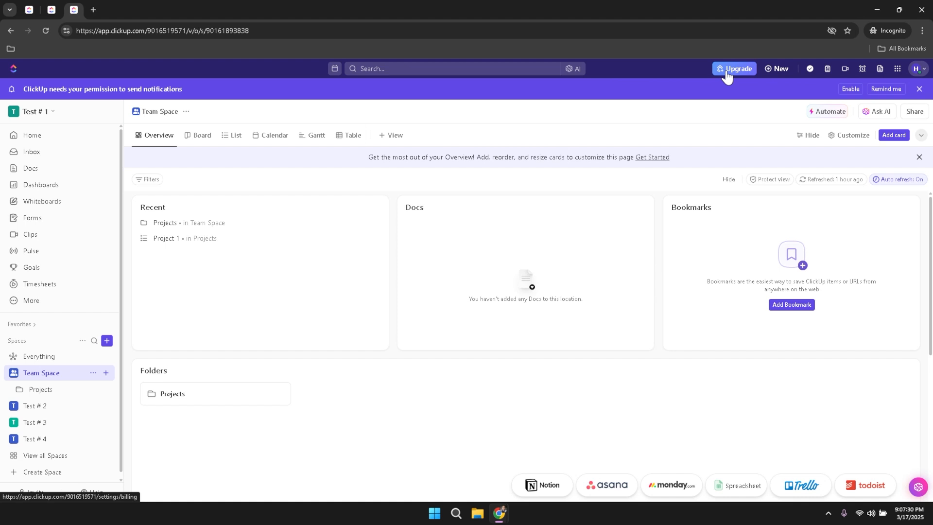
left_click(774, 68)
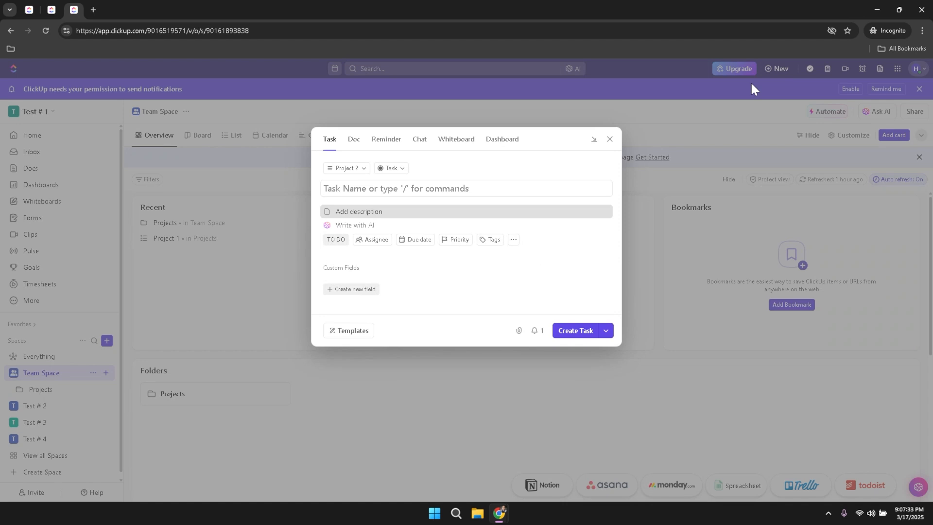
left_click(610, 139)
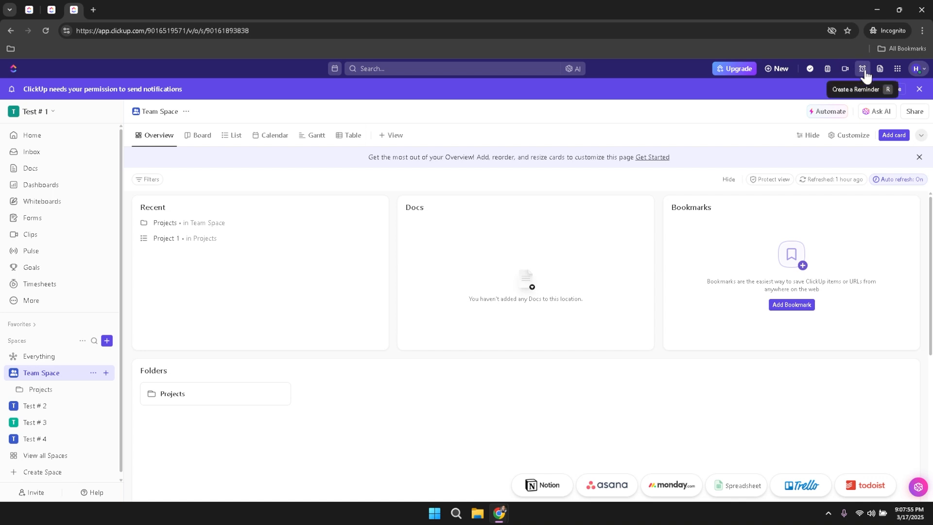
left_click(898, 69)
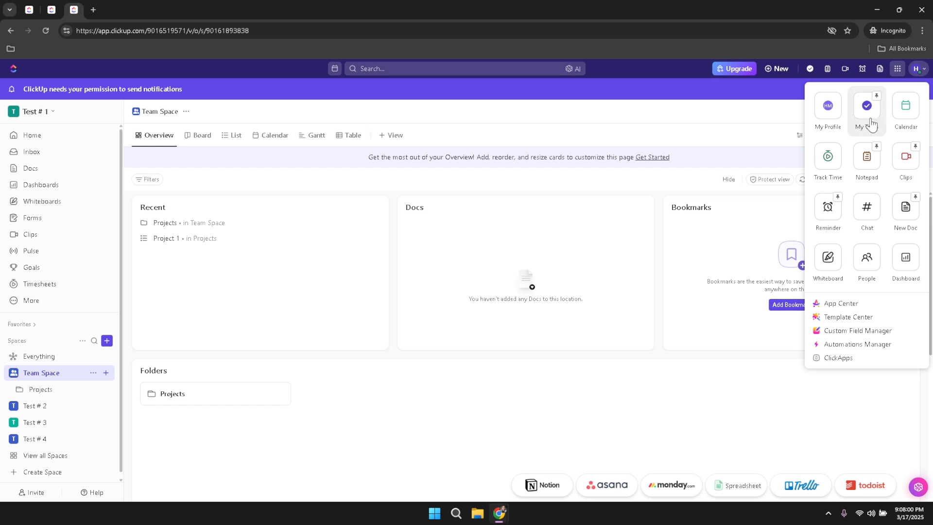
left_click(898, 67)
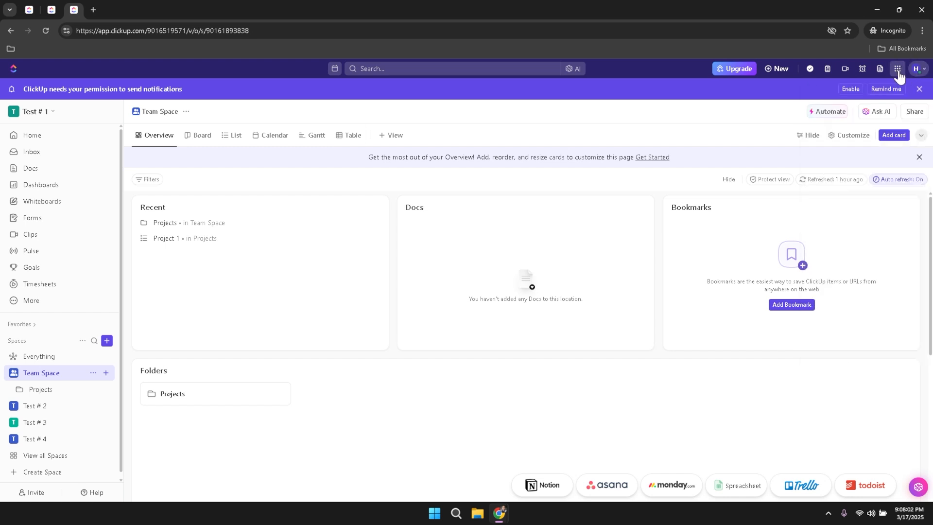
Review the creation forms for Task, Doc, Reminder, Chat, Whiteboard and Dashboard, and close the dialog without creating anything.
left_click(777, 69)
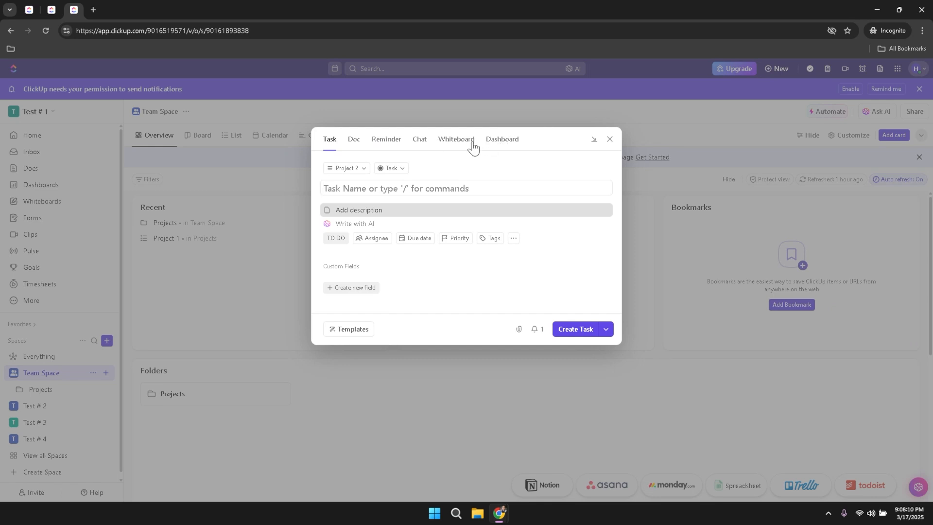
left_click(352, 145)
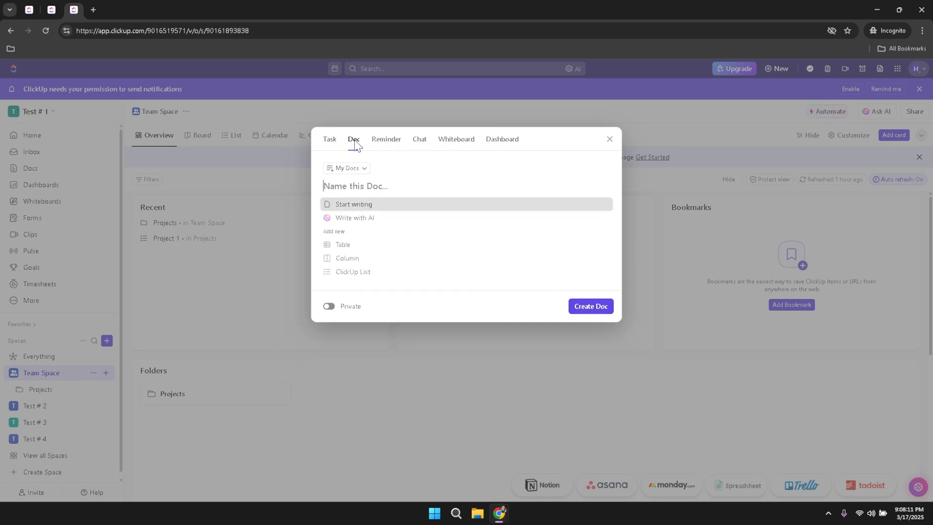
left_click(385, 141)
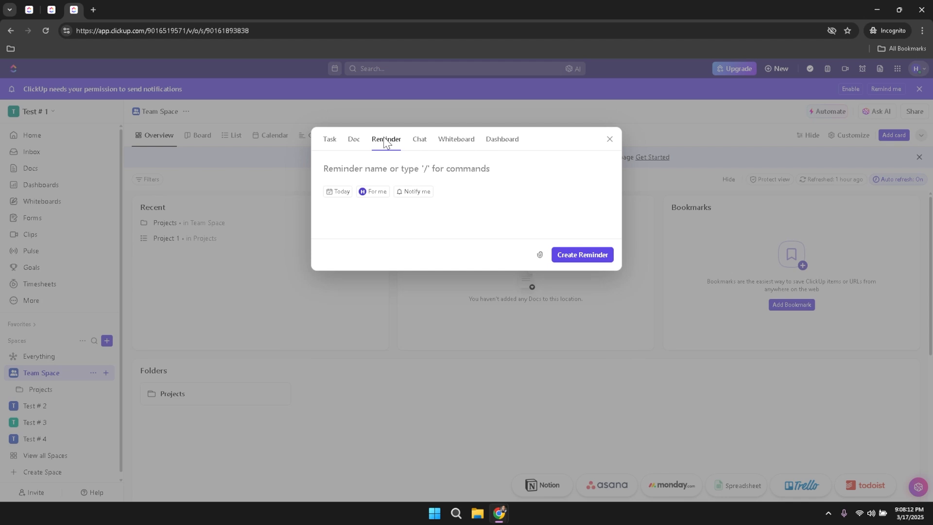
left_click(421, 144)
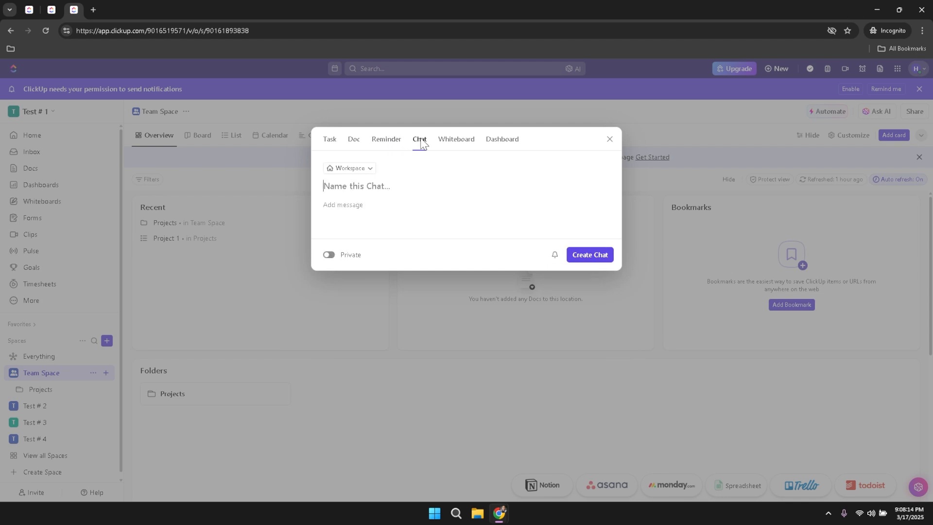
left_click(330, 146)
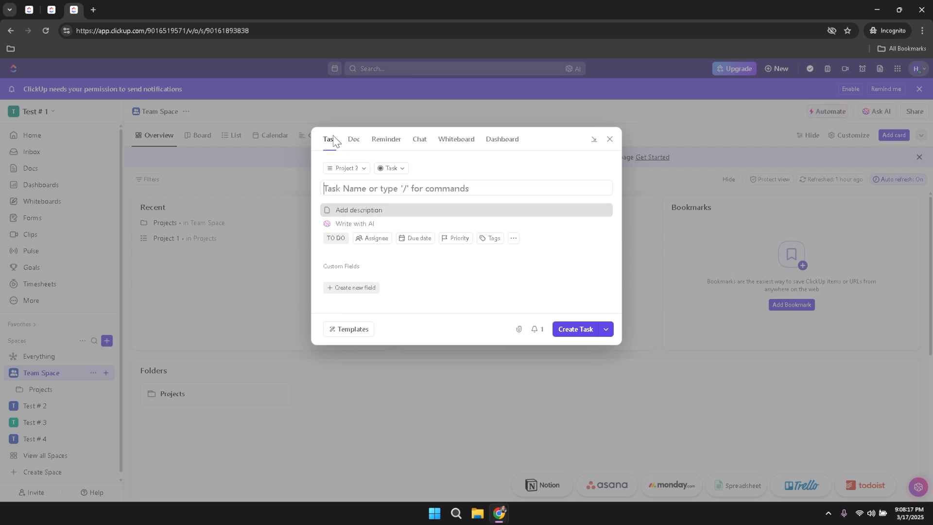
left_click(354, 141)
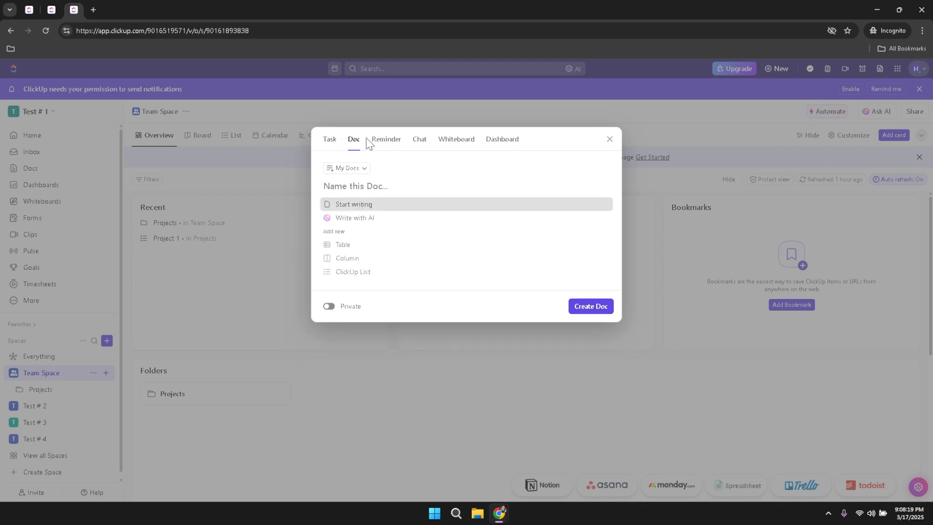
left_click(382, 145)
left_click(419, 145)
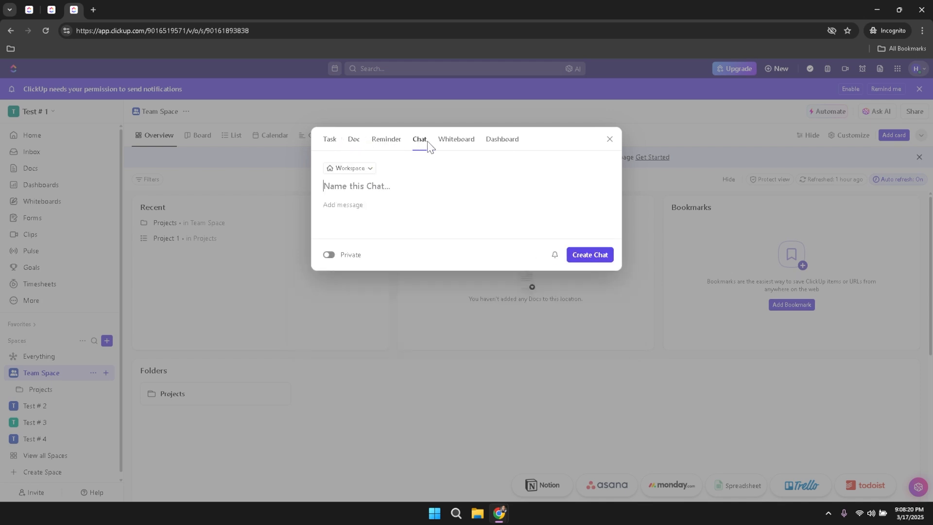
left_click(454, 145)
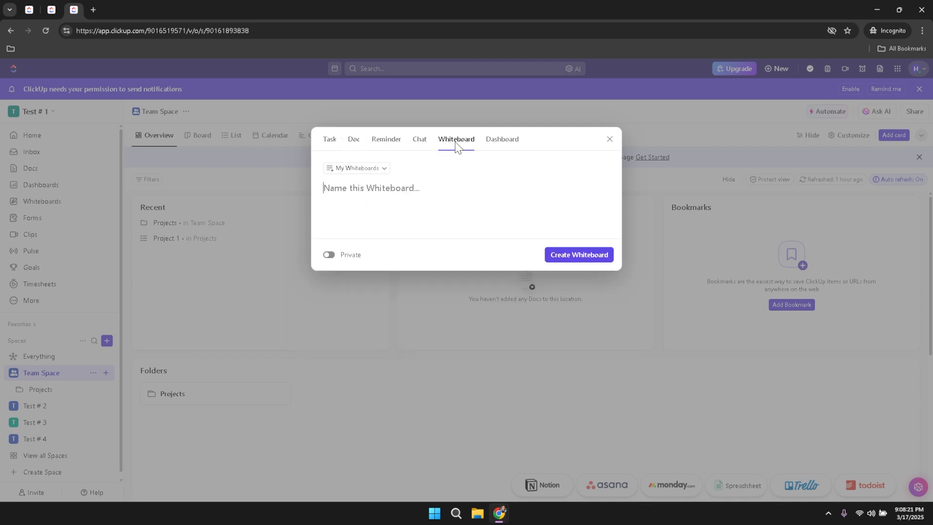
left_click(508, 143)
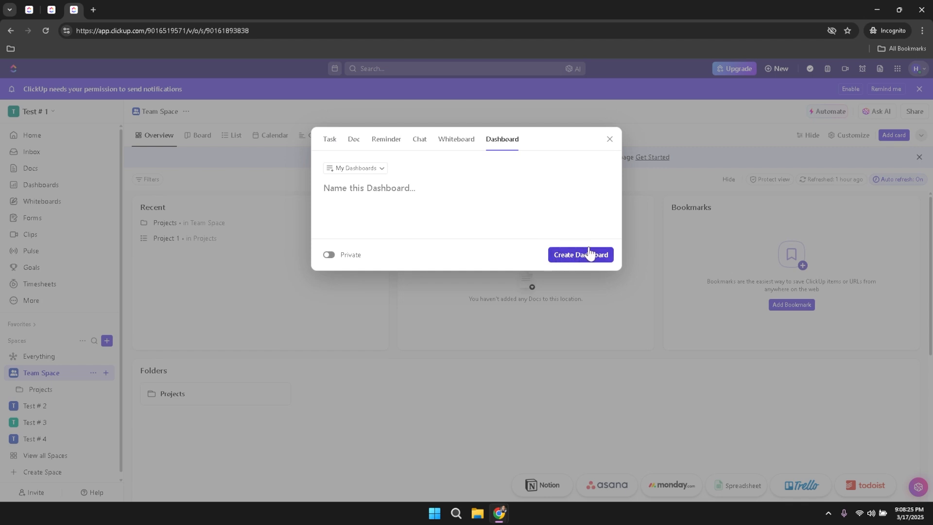
left_click(609, 140)
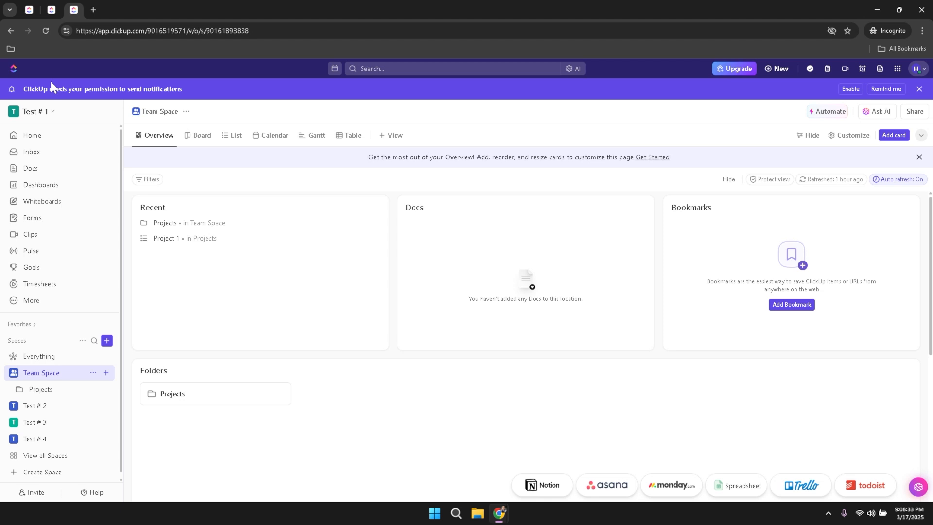
Examine the Test # 1 workspace options, including the Apps entries, and close them.
left_click(52, 112)
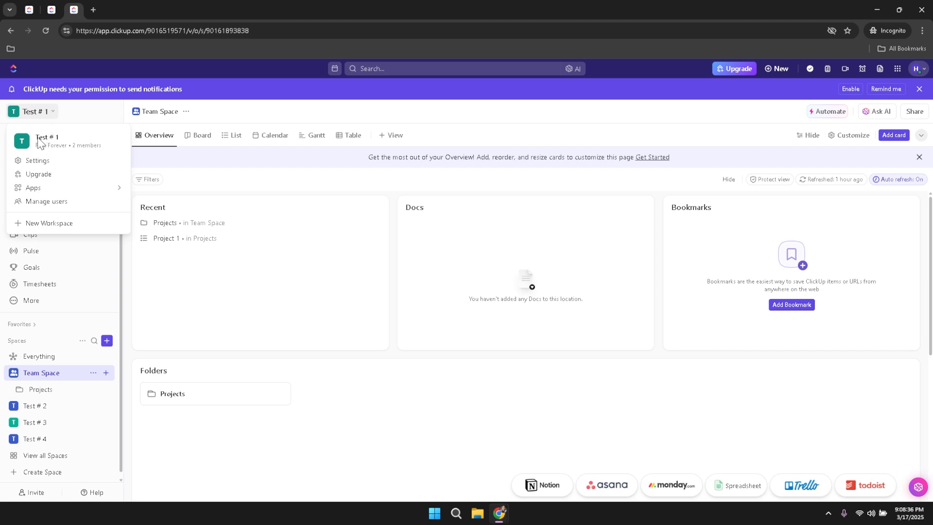
mouse_move(45, 188)
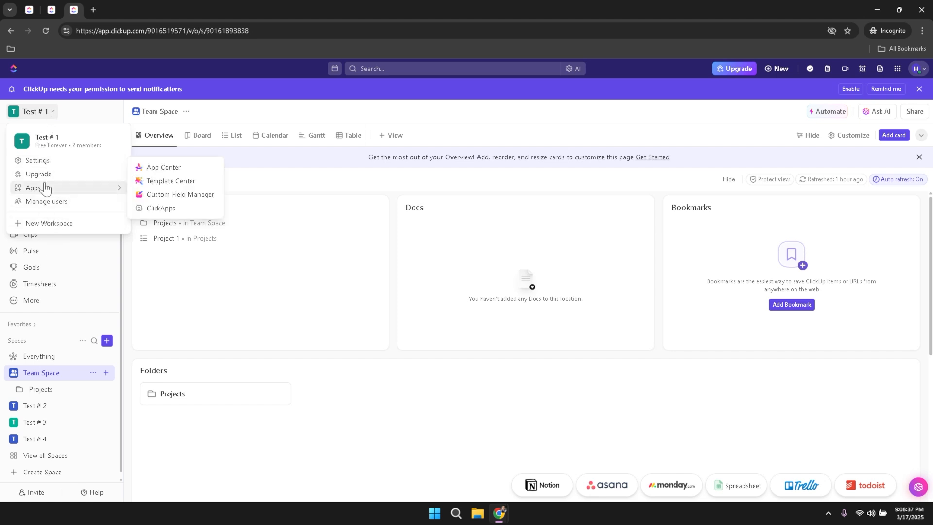
left_click(52, 113)
left_click(53, 113)
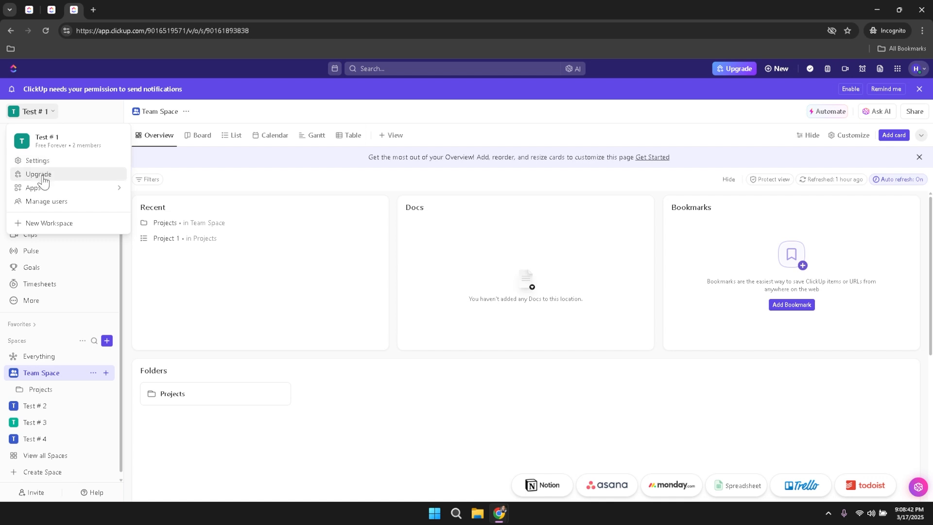
mouse_move(44, 193)
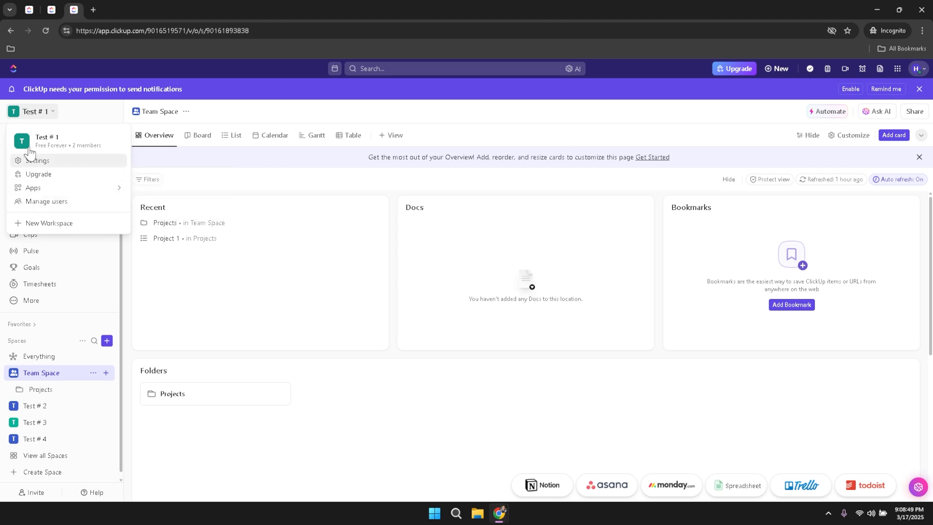
left_click(72, 111)
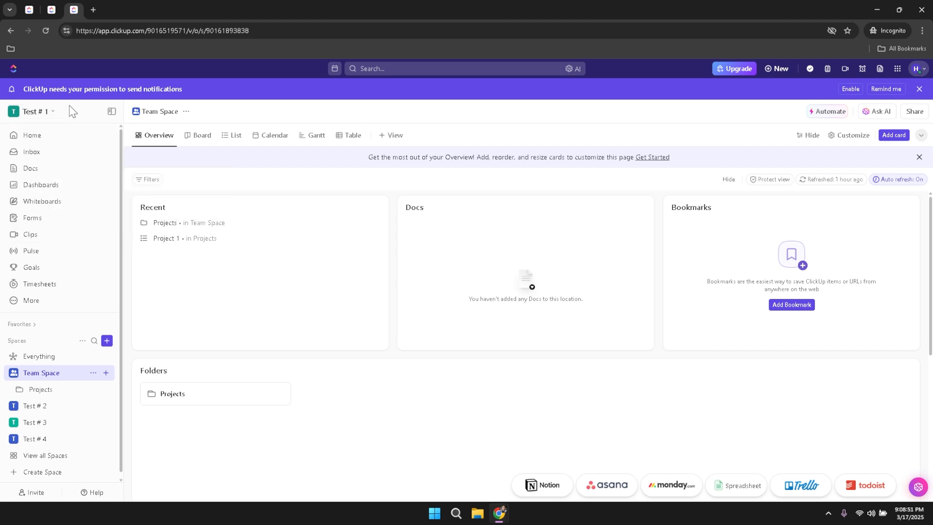
Collapse the workspace sidebar to its compact form and expand it again, twice.
left_click(111, 113)
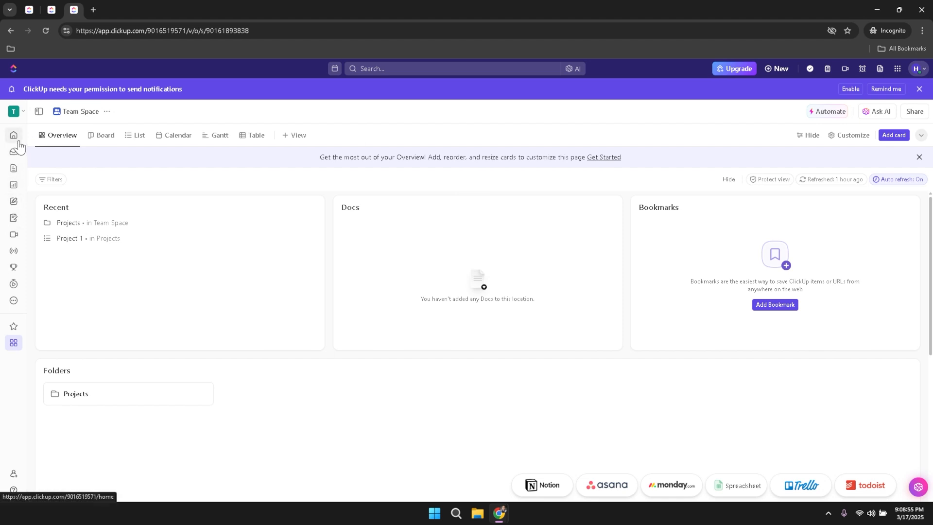
left_click(40, 115)
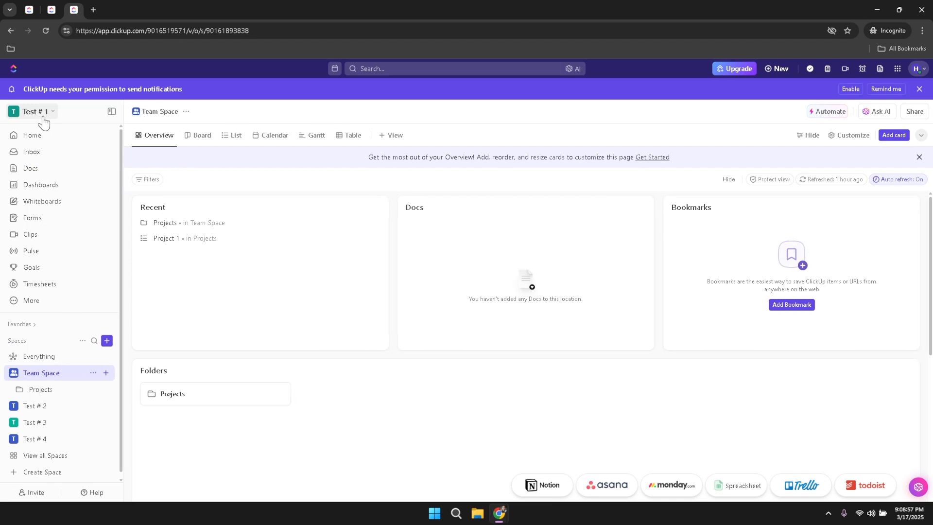
left_click(111, 114)
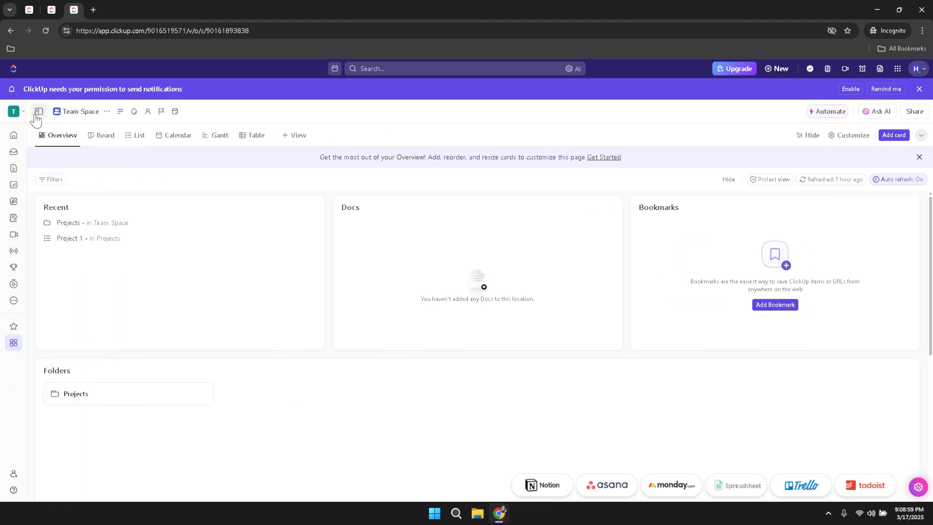
left_click(38, 113)
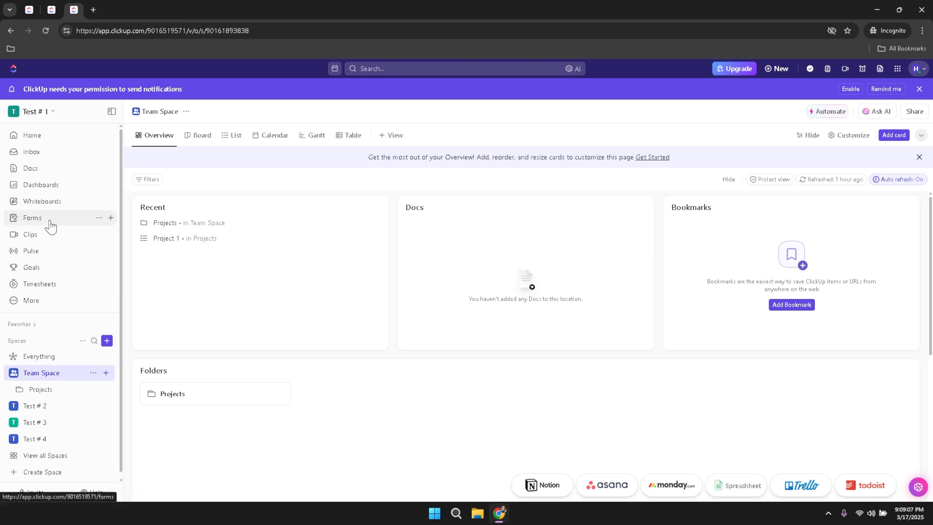
Look through the Home, Inbox, Docs, Dashboards and Whiteboards pages of the workspace one after another.
left_click(45, 139)
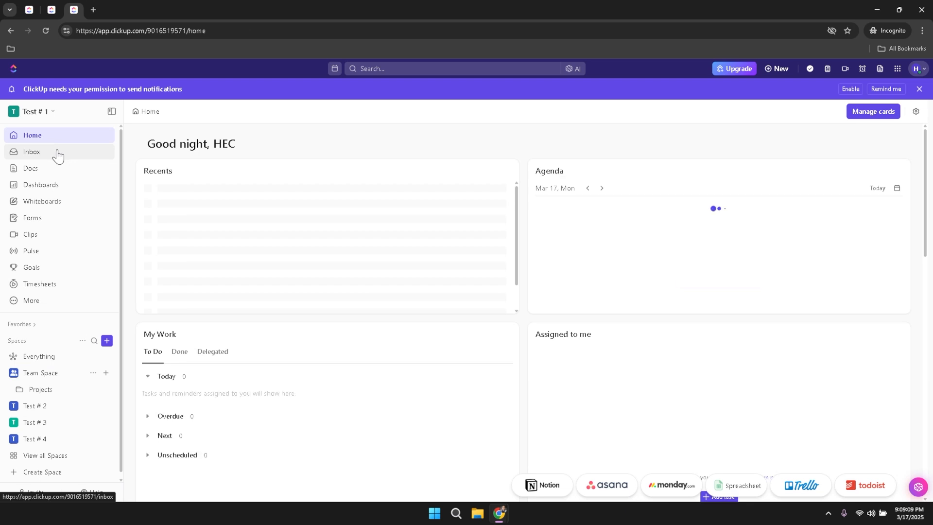
left_click(57, 156)
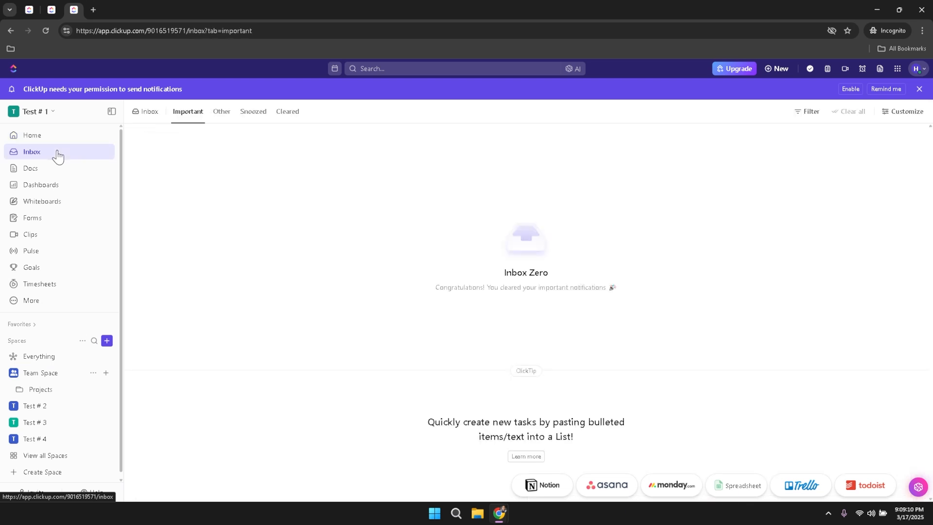
left_click(62, 172)
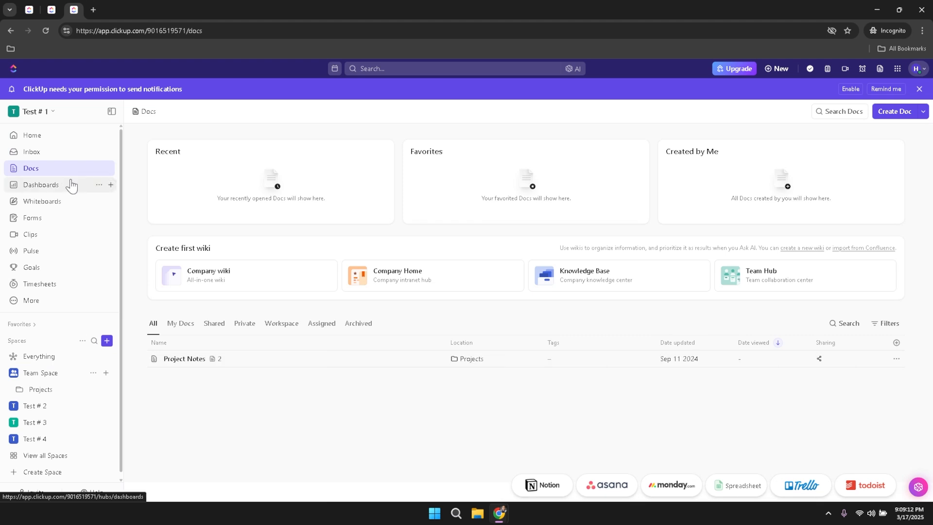
left_click(72, 186)
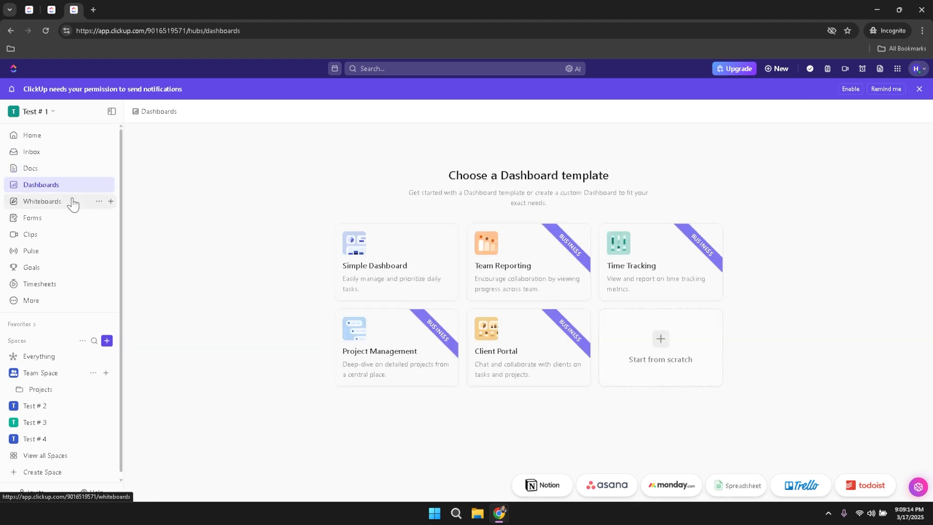
left_click(72, 202)
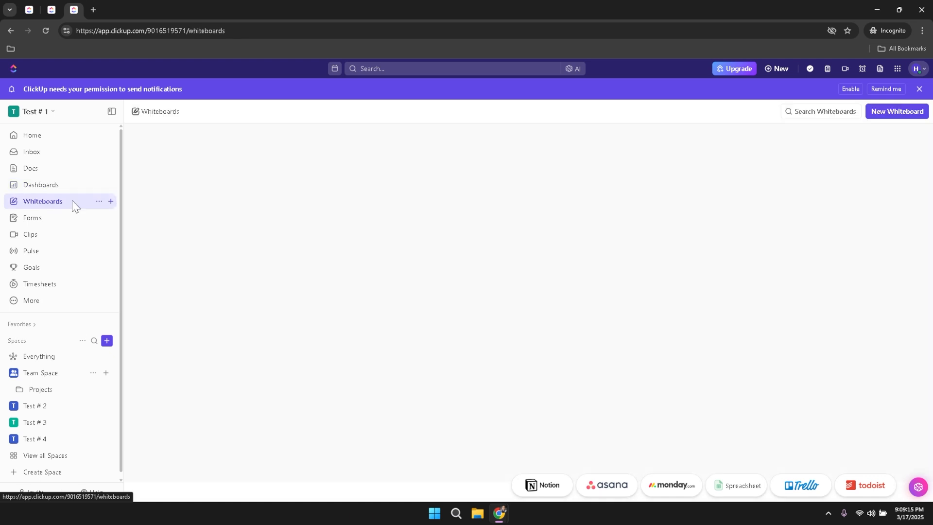
Look through the Forms, Clips, Pulse, Goals and Timesheets pages, and open and close the list of additional sidebar items.
left_click(59, 223)
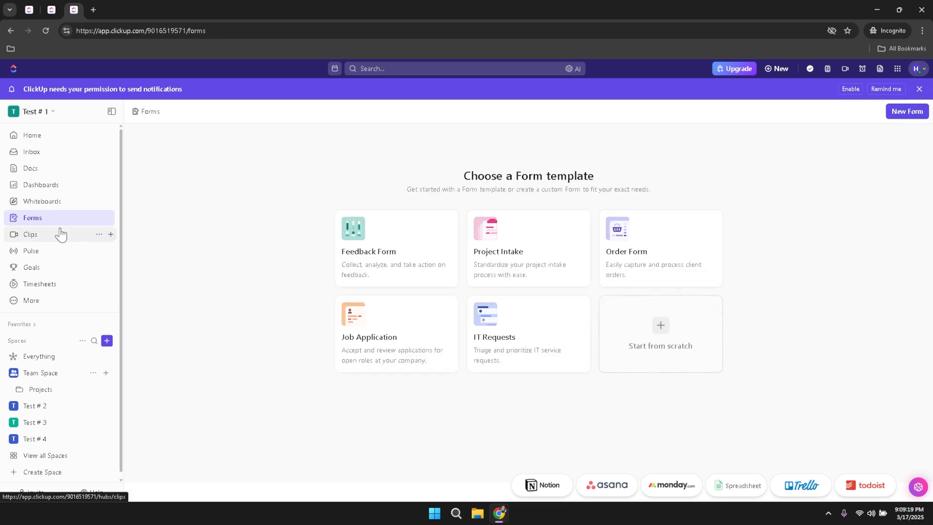
left_click(59, 238)
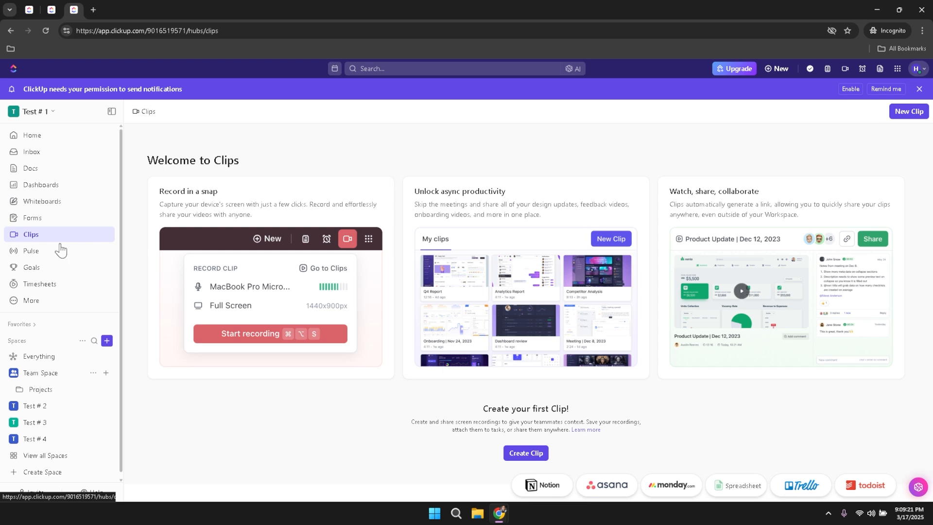
left_click(59, 250)
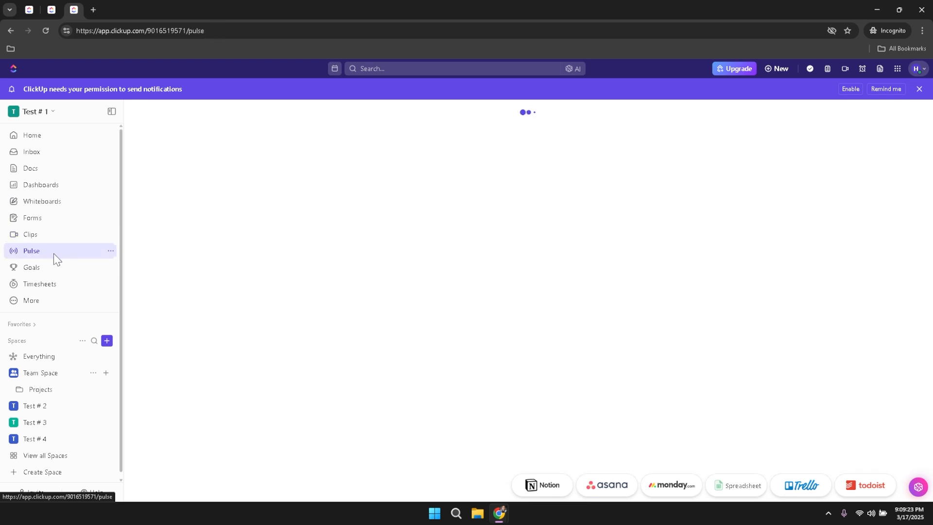
left_click(58, 268)
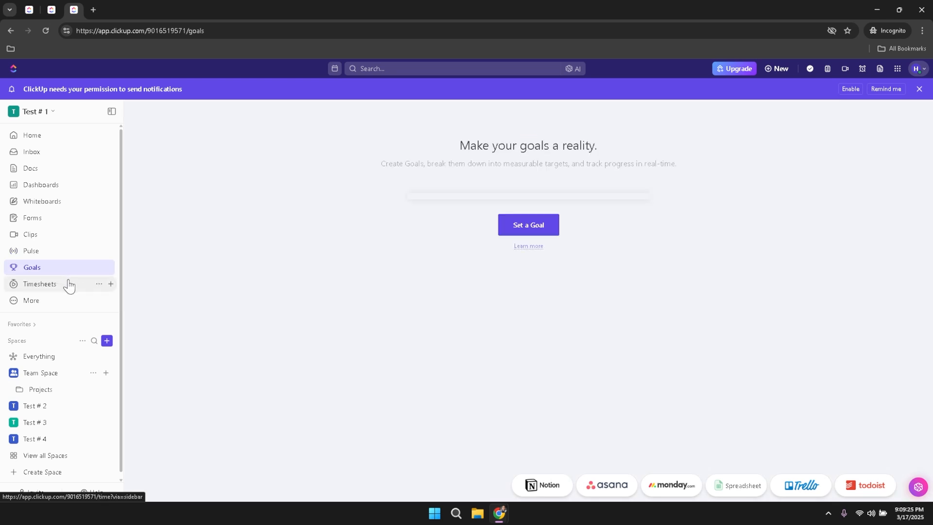
left_click(69, 285)
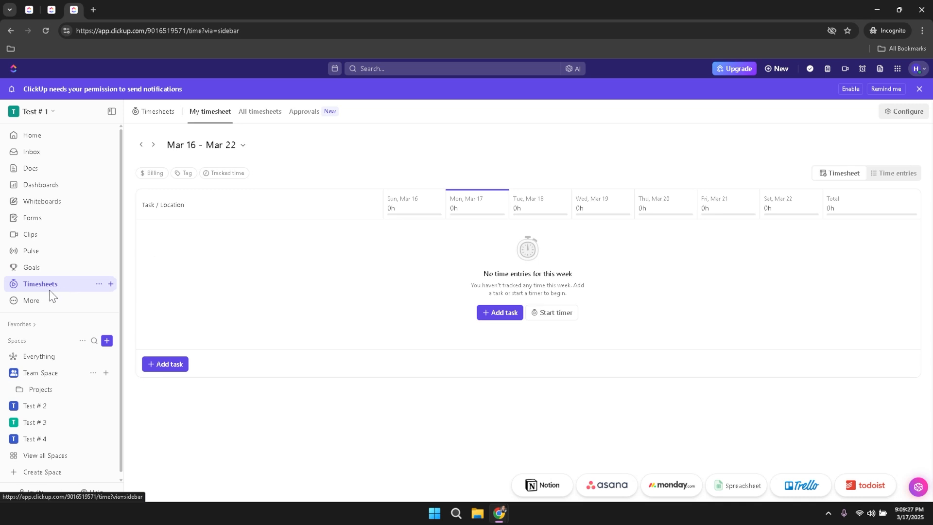
left_click(31, 305)
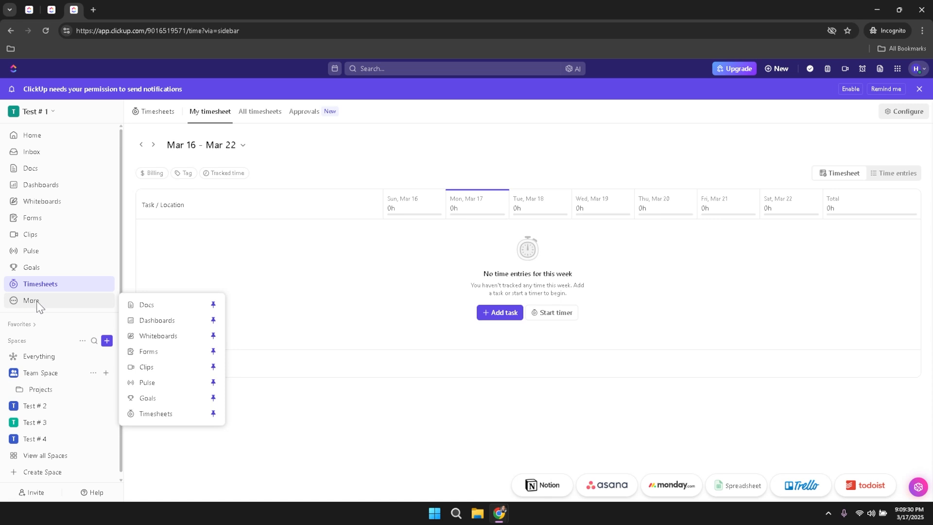
left_click(58, 306)
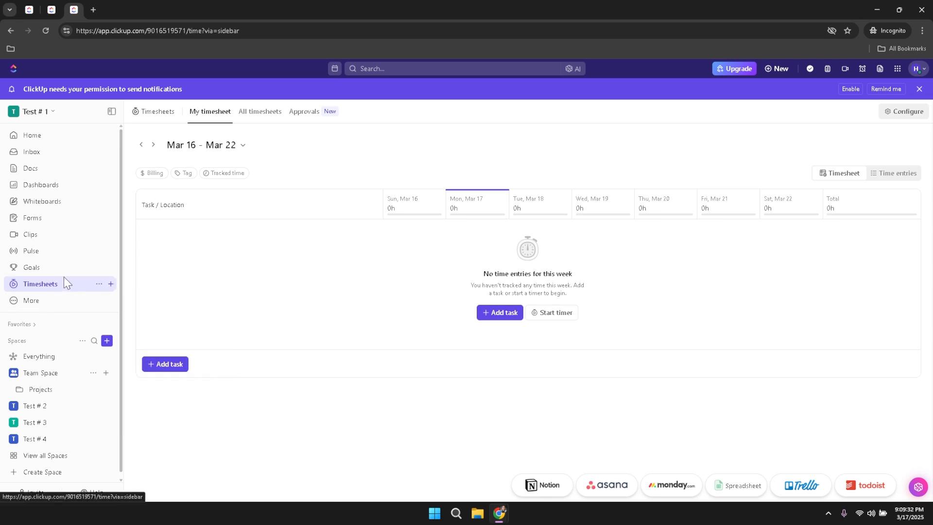
Examine the Home page with its card management and layout options, closing both without changing anything.
left_click(57, 141)
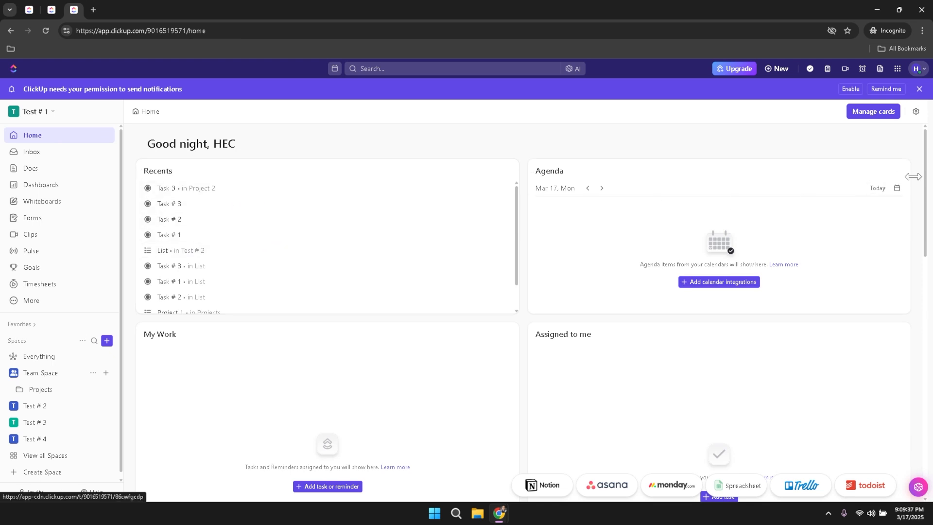
left_click_drag(926, 182, 922, 156)
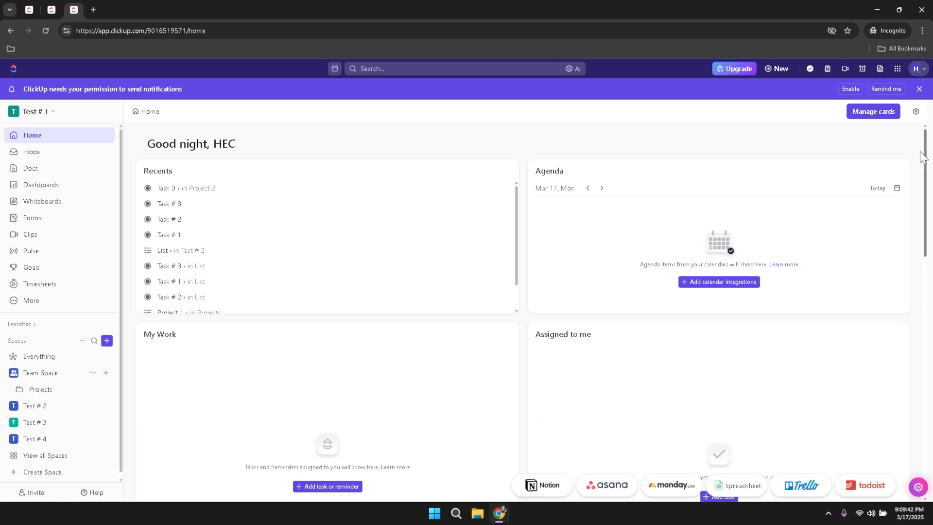
left_click(870, 119)
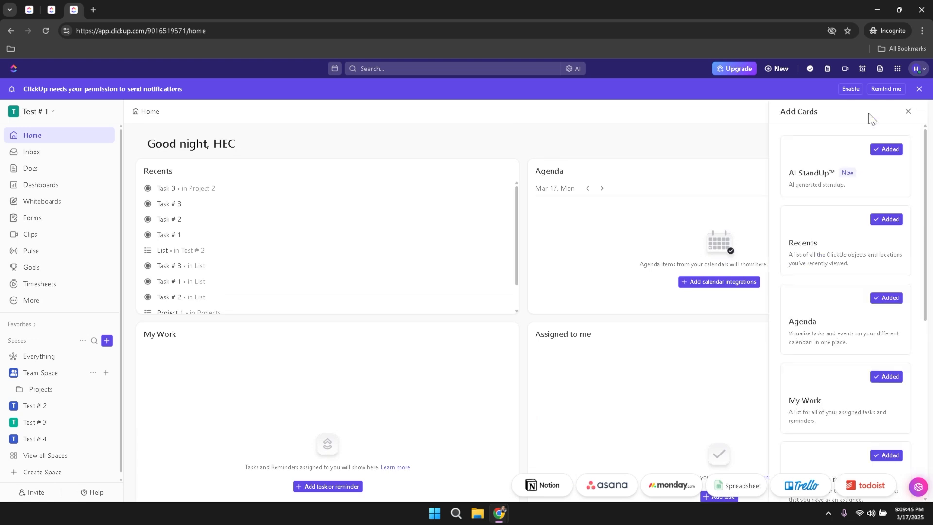
left_click(908, 112)
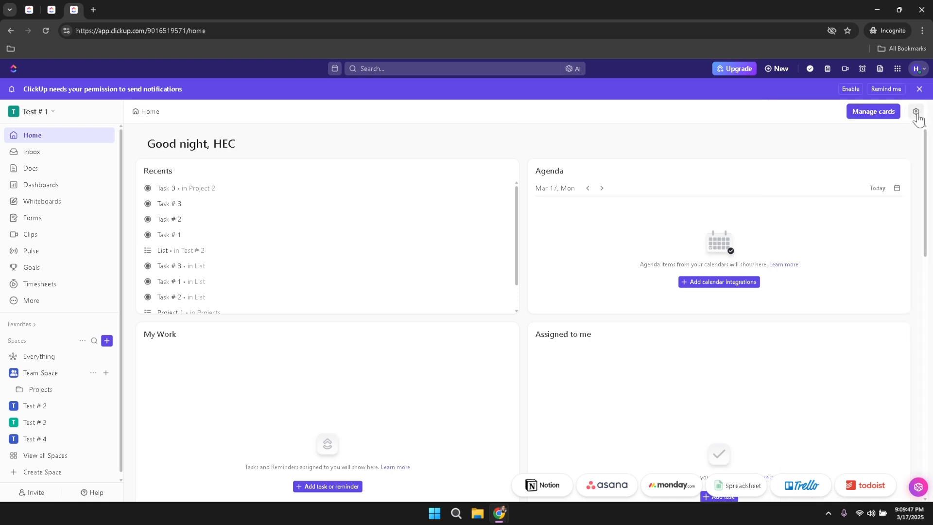
left_click(917, 115)
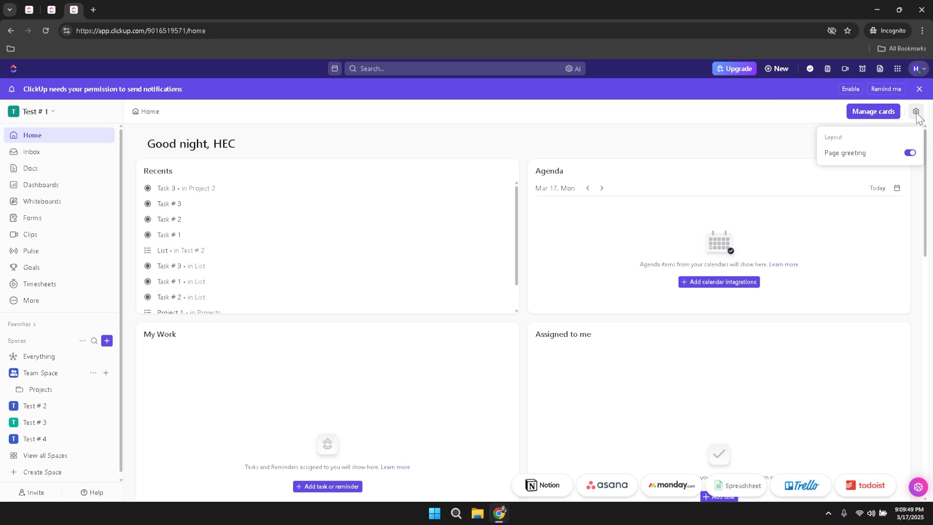
left_click(917, 114)
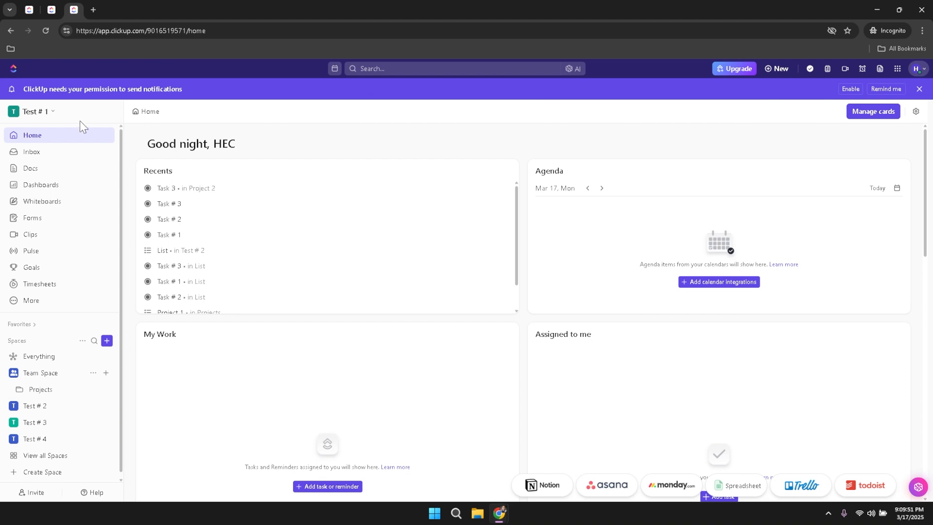
Review the Important, Other, Snoozed and Cleared notifications in the Inbox and return to Important.
left_click(29, 153)
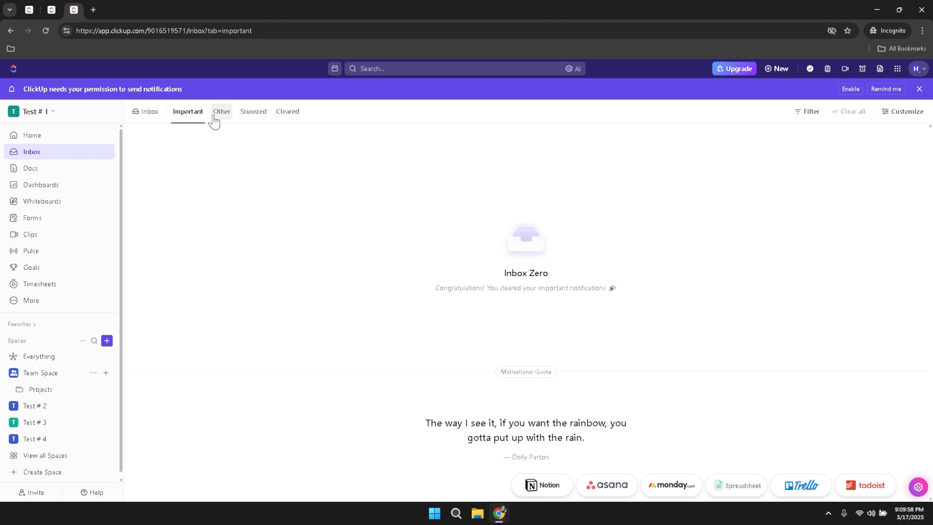
left_click(187, 118)
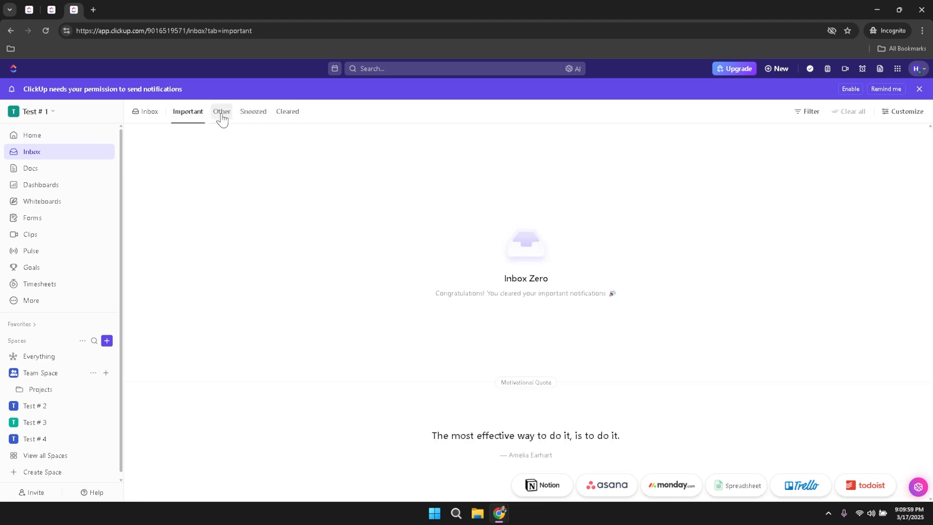
left_click(222, 119)
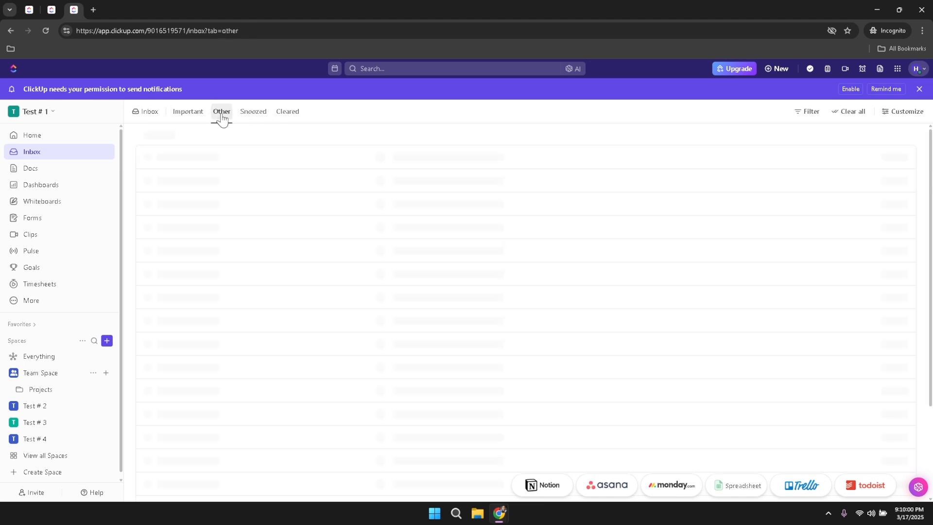
left_click(252, 119)
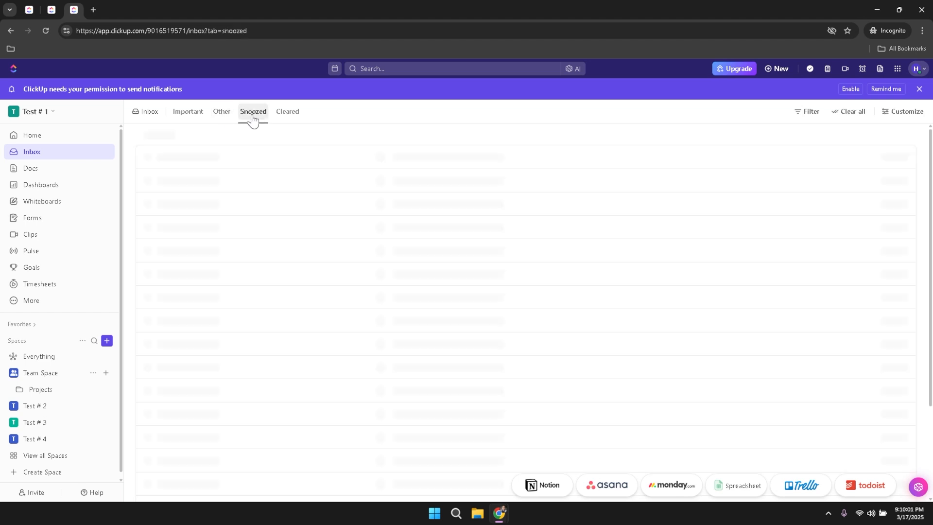
left_click(289, 119)
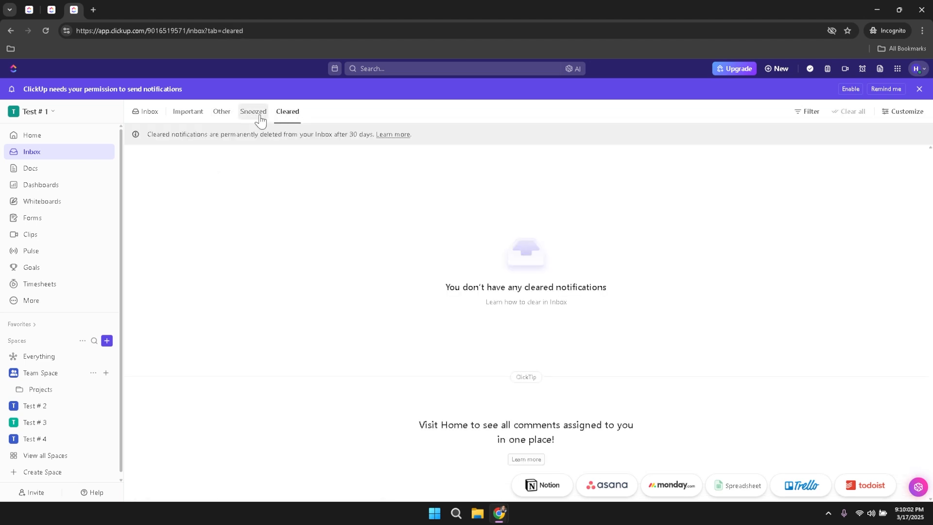
left_click(190, 119)
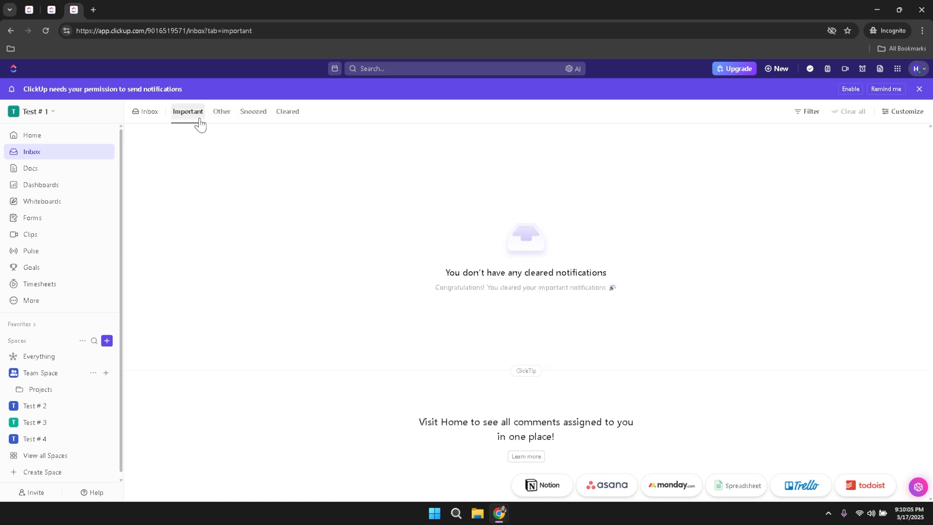
Revisit the Snoozed and Cleared notifications, and examine and close the Inbox customization options.
left_click(252, 117)
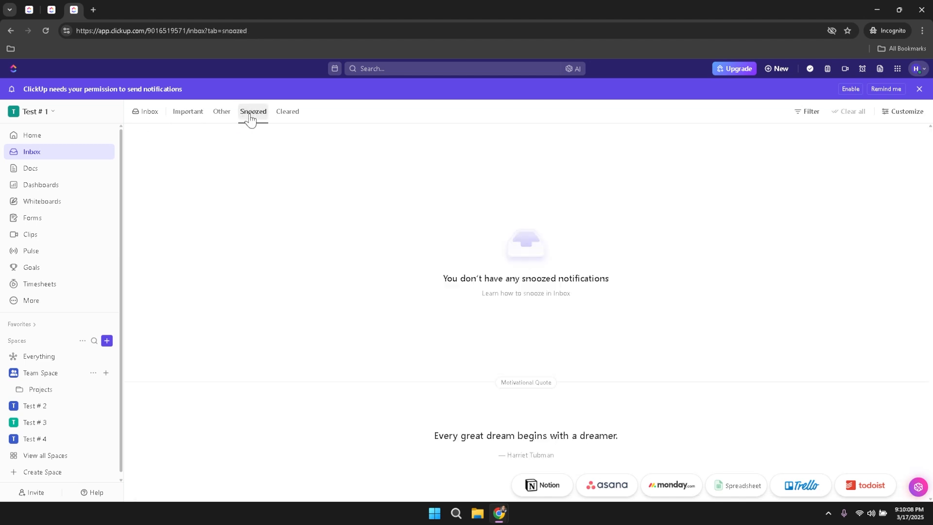
left_click(286, 120)
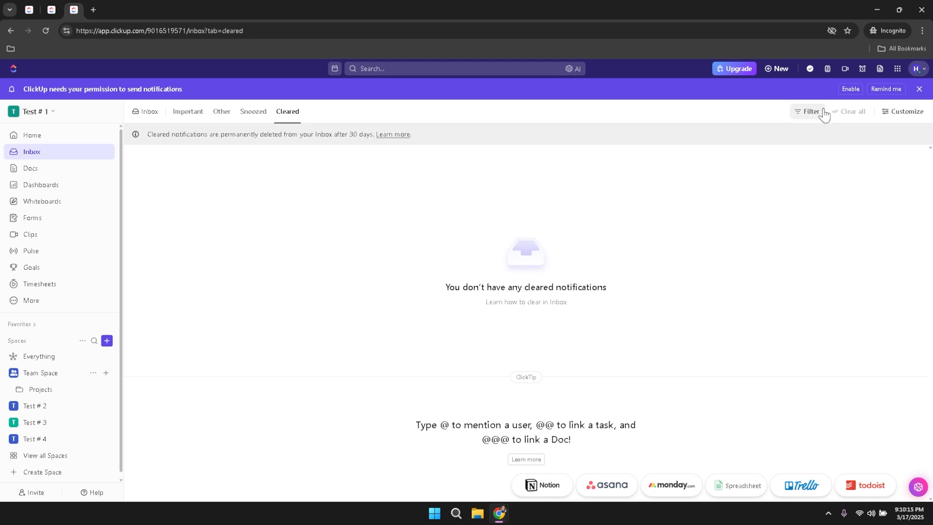
left_click(911, 117)
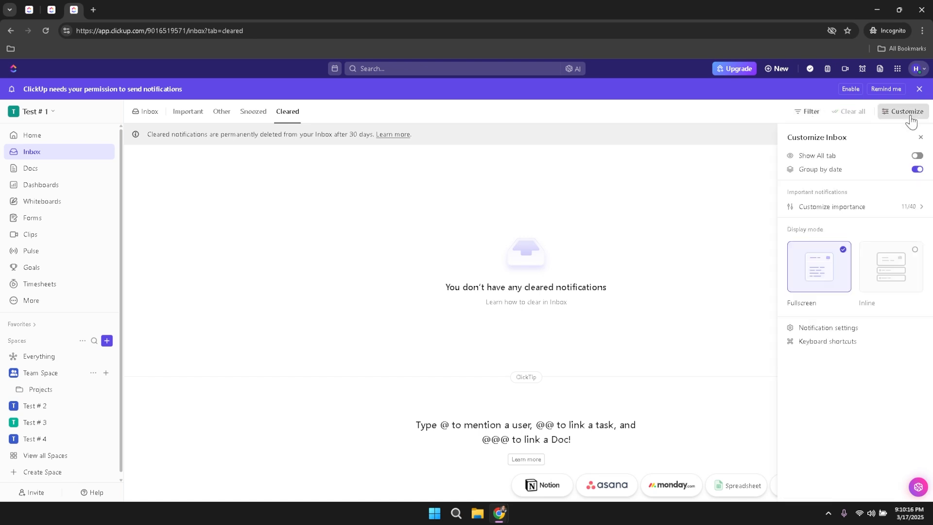
left_click(921, 137)
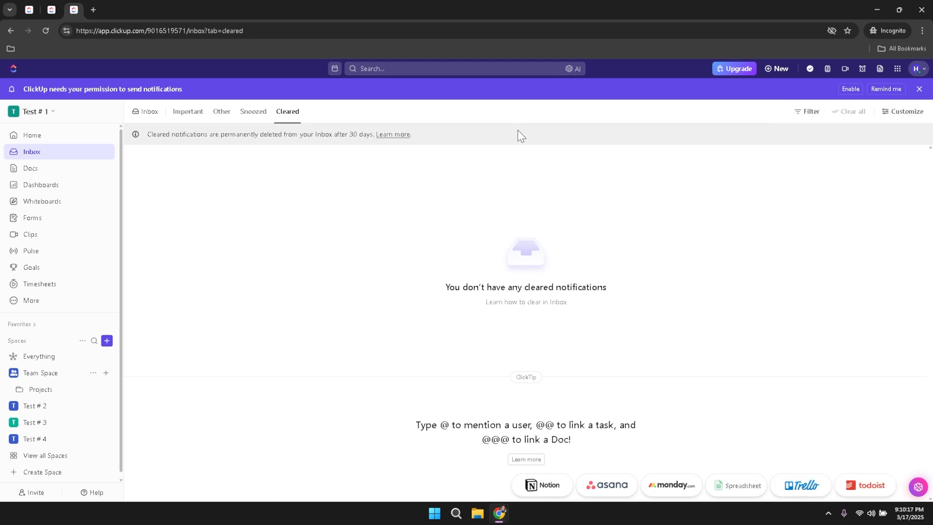
Review the All, My Docs, Shared and Private lists on the Docs page, and dismiss the Private Docs upgrade offer.
left_click(29, 170)
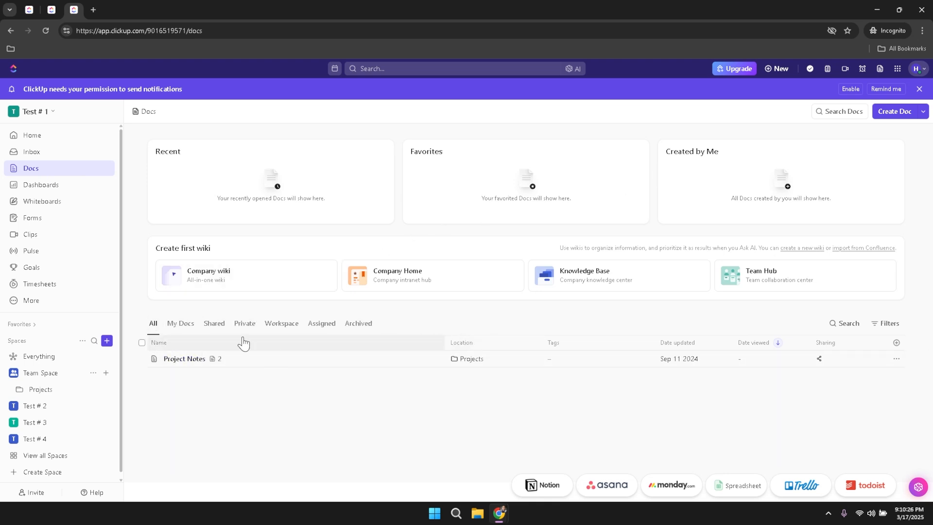
left_click(154, 330)
left_click(183, 330)
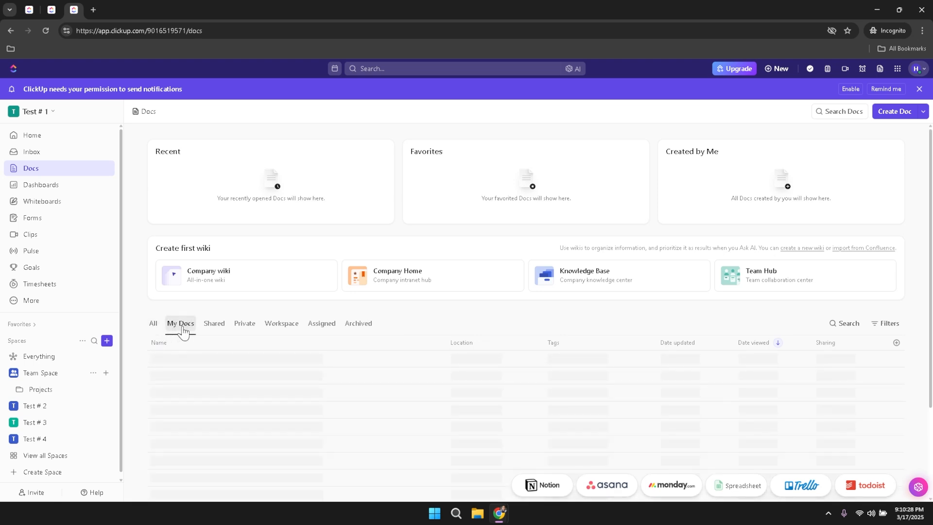
left_click(210, 330)
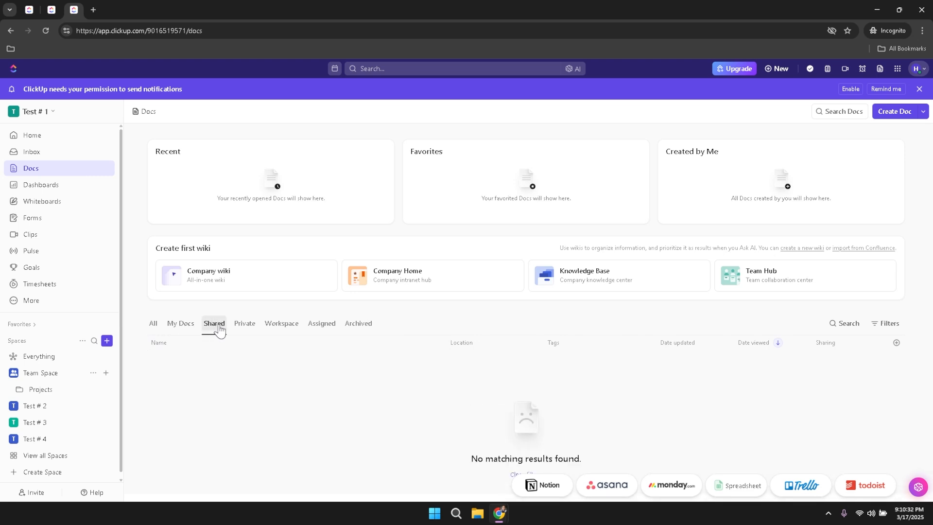
left_click(245, 328)
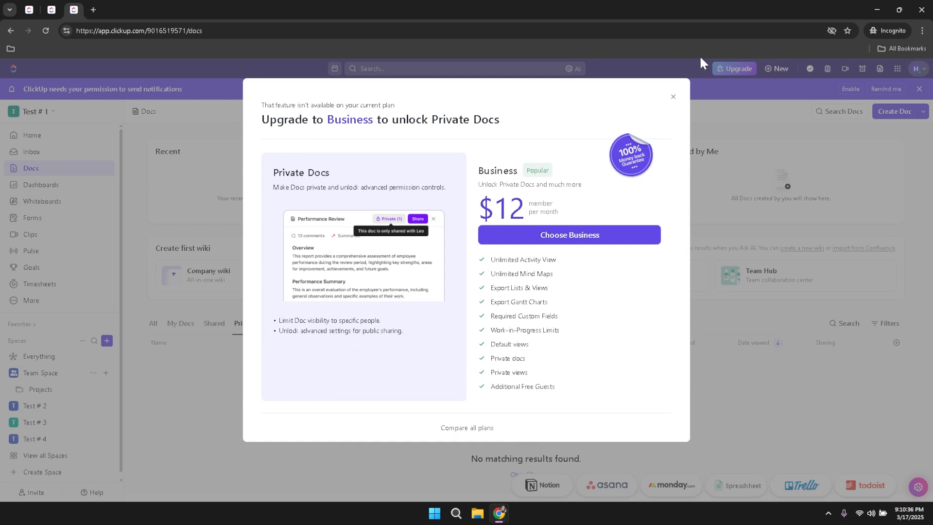
left_click(673, 97)
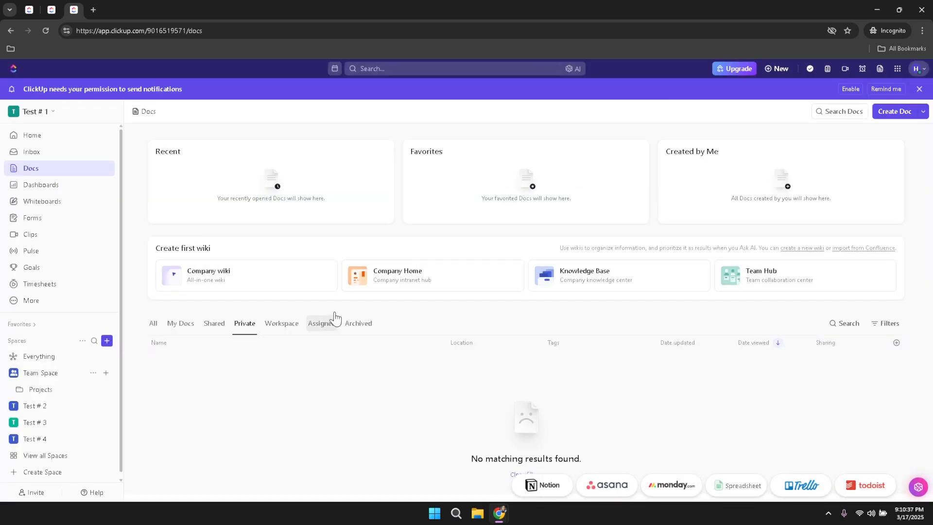
Review the Workspace, Assigned and Archived lists on the Docs page.
left_click(287, 329)
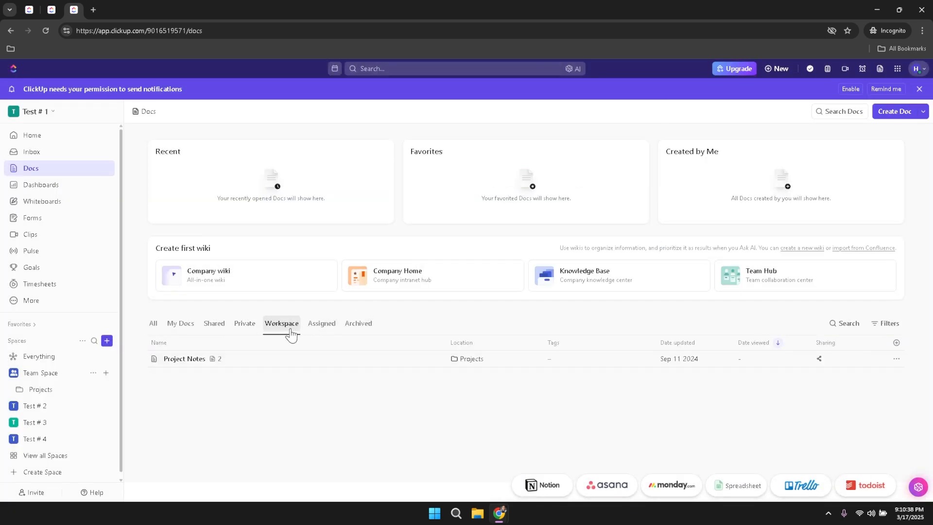
left_click(320, 331)
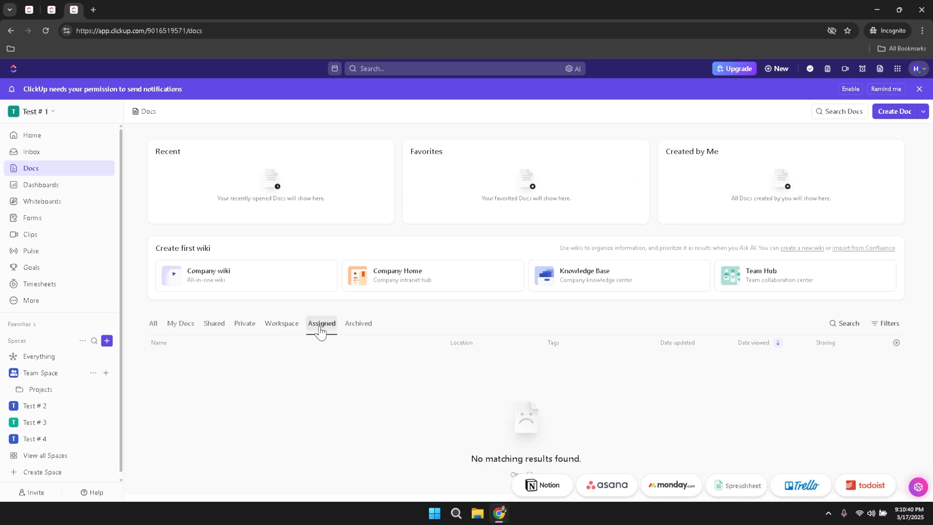
left_click(362, 328)
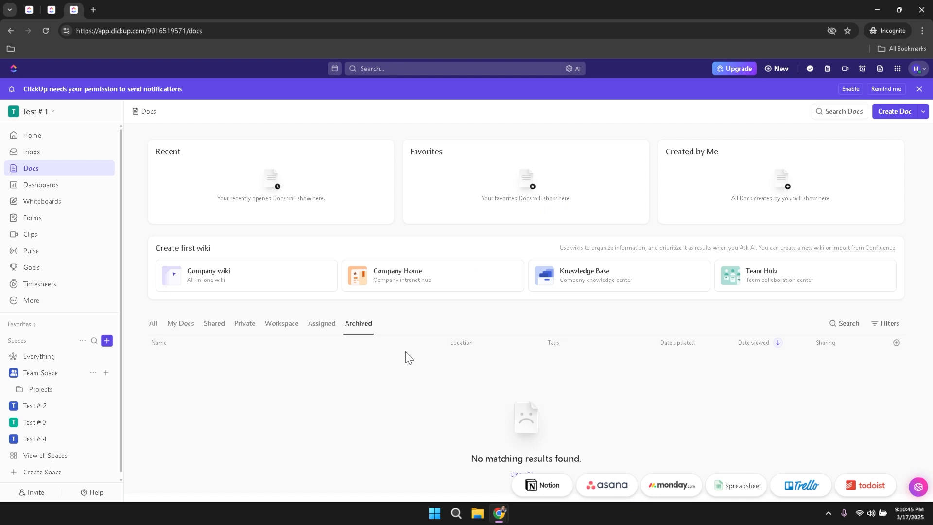
Examine the template choices on the Dashboards page without starting a dashboard.
left_click(26, 189)
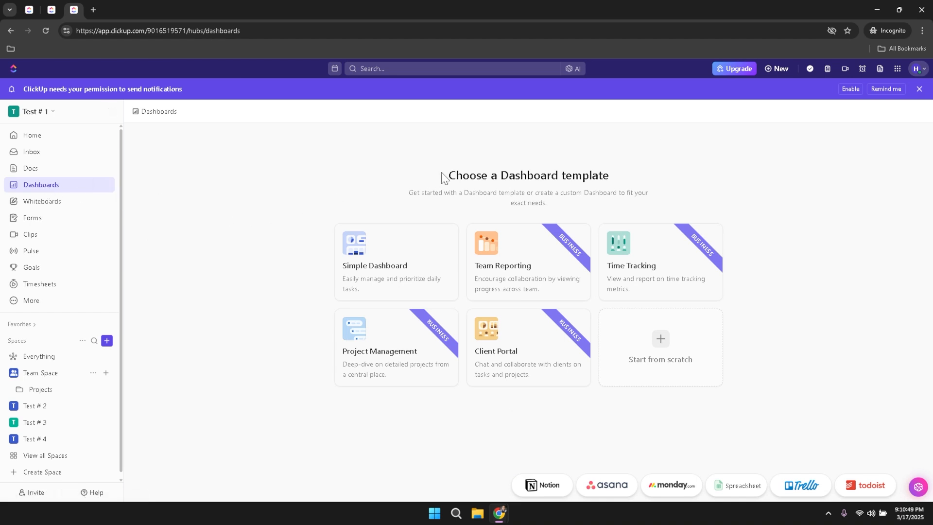
left_click_drag(444, 174, 610, 175)
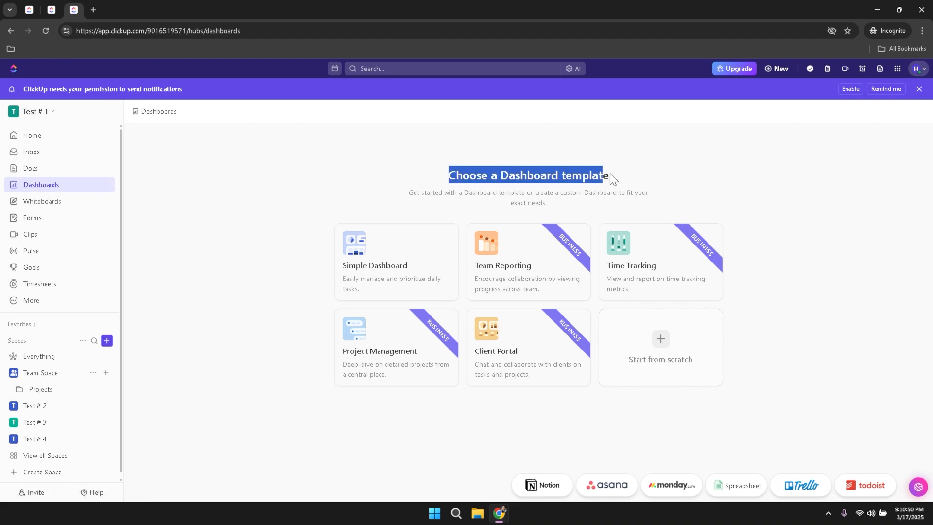
left_click(652, 178)
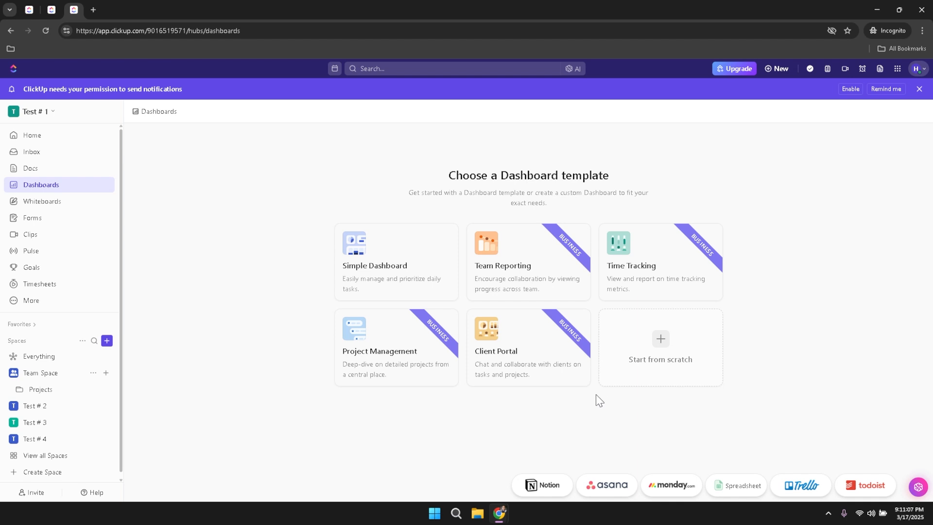
Look at the Whiteboards page, checking My Whiteboards and returning to the All list.
left_click(21, 204)
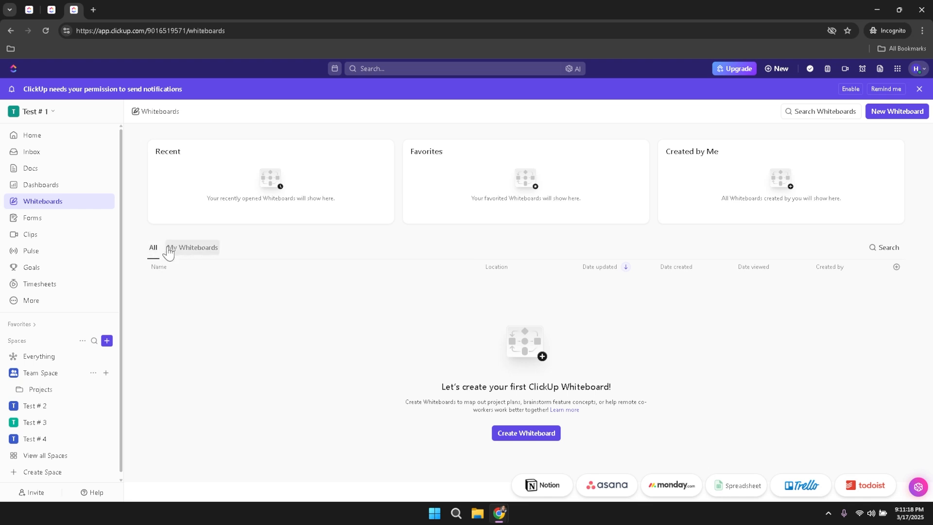
left_click(194, 252)
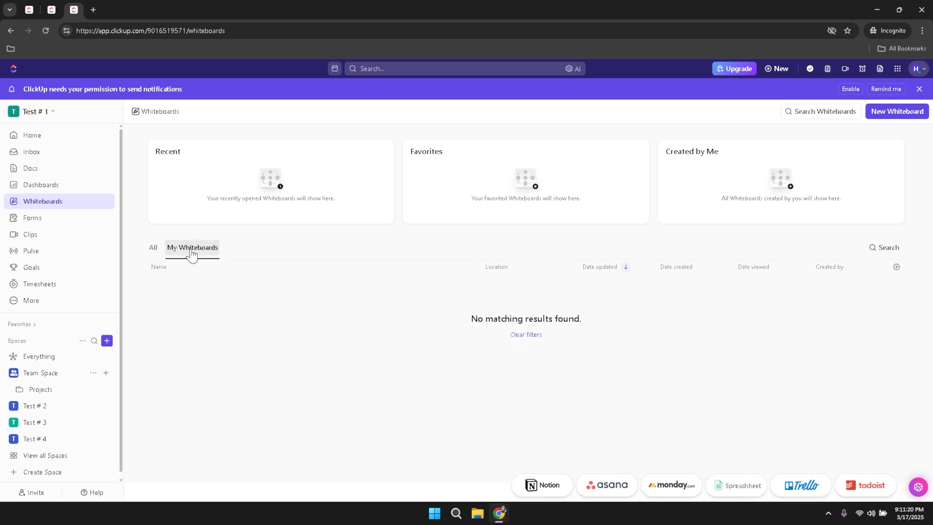
left_click(153, 249)
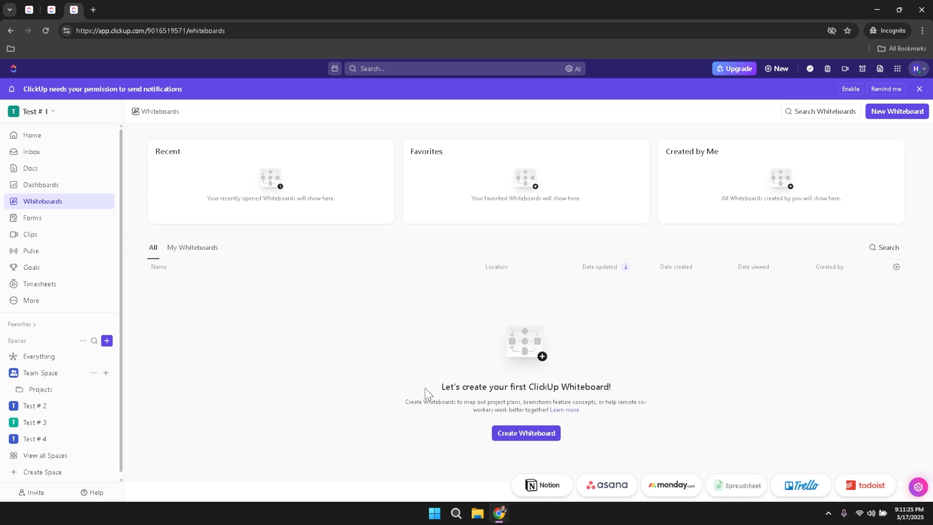
Examine the Form template choices on the Forms page and view the Clips page.
left_click(22, 222)
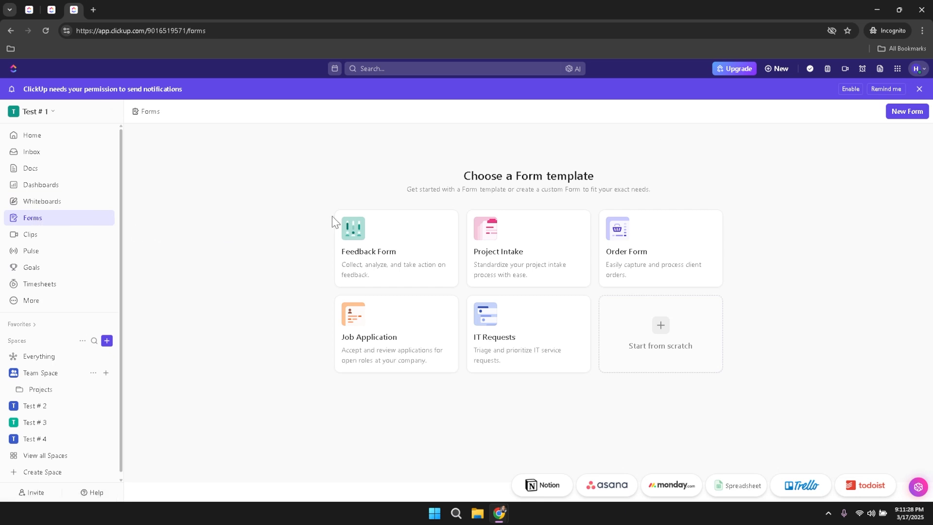
left_click_drag(456, 175, 611, 189)
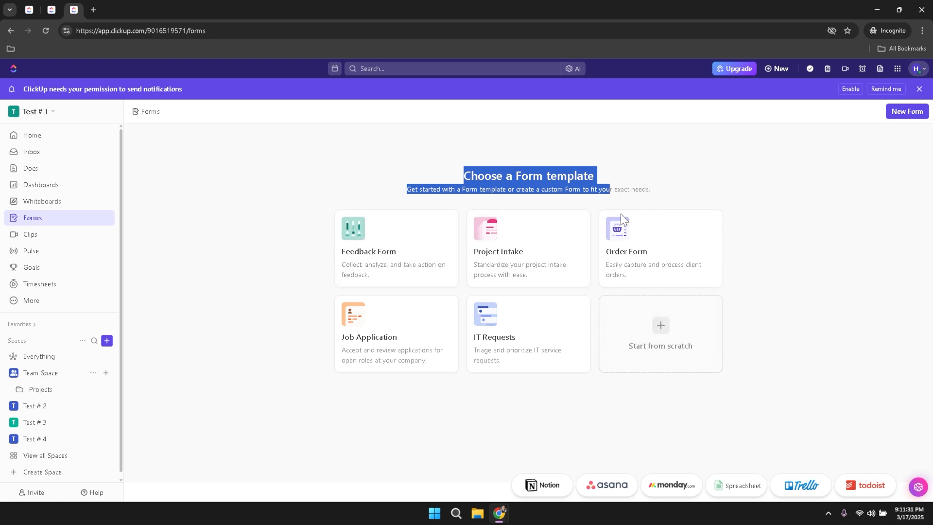
left_click(687, 177)
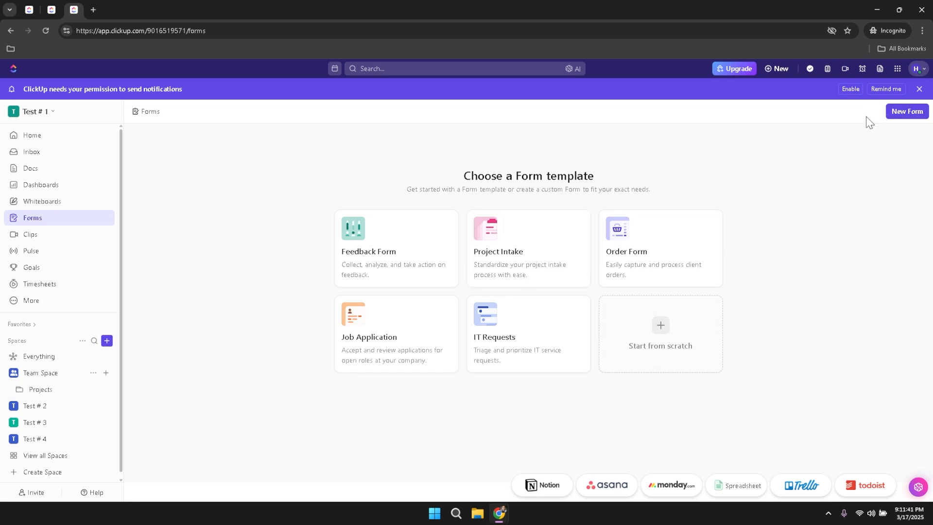
left_click(71, 238)
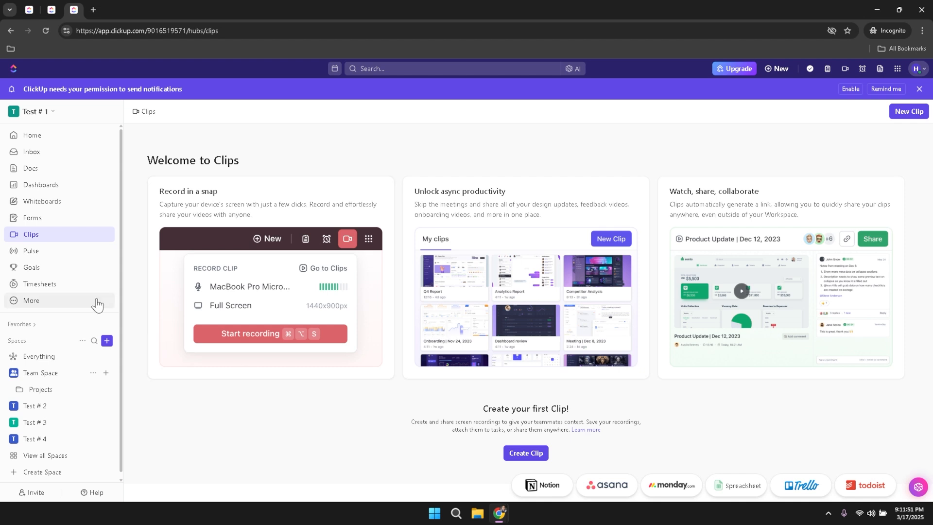
On the Pulse page, show guests, group people by team and show their details.
left_click(60, 257)
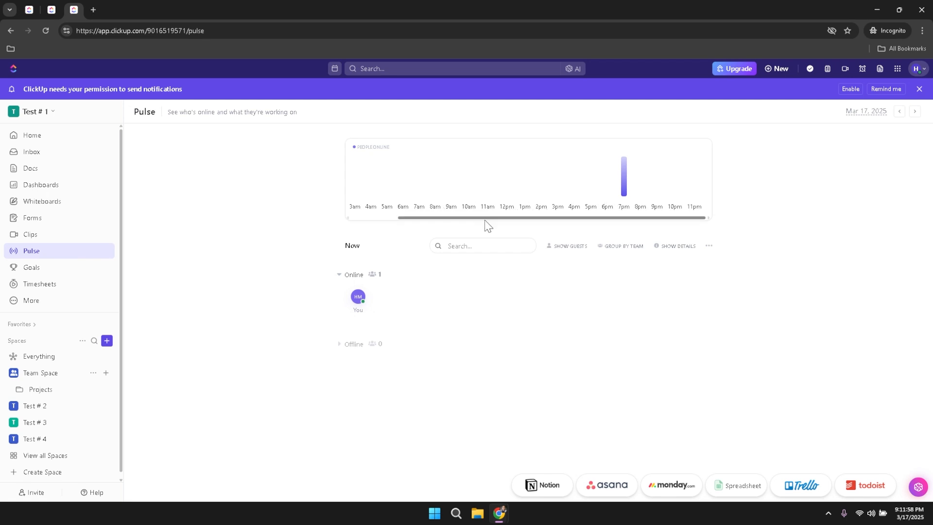
left_click_drag(482, 219, 517, 227)
left_click(567, 248)
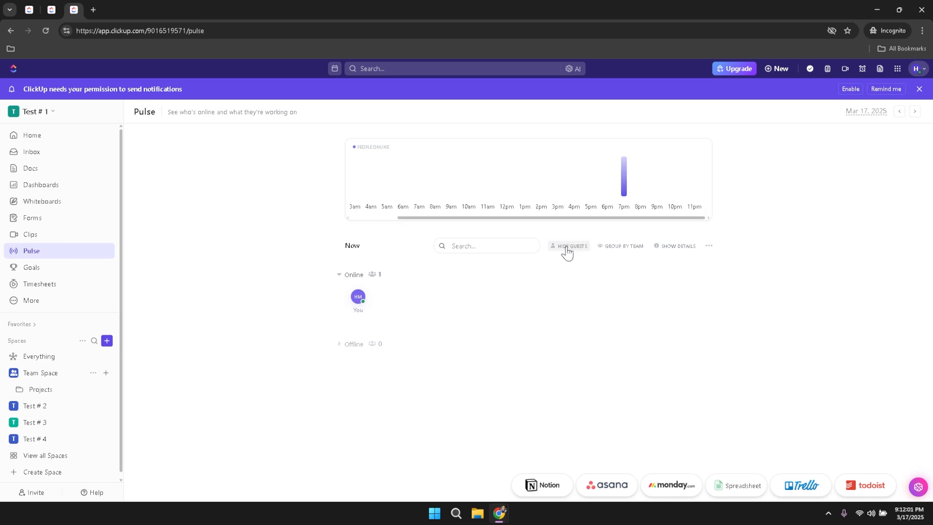
left_click(622, 251)
left_click(678, 252)
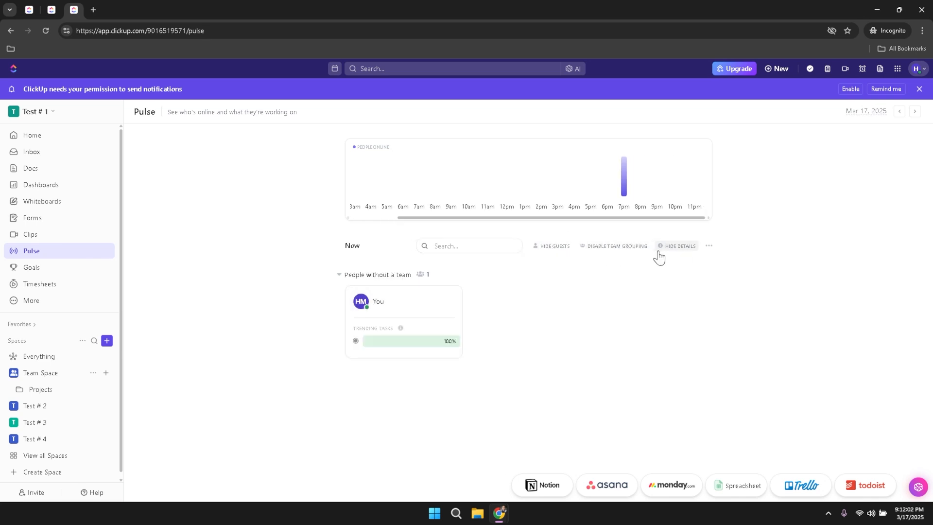
Examine the new goal form on the Goals page and close it without creating a goal.
left_click(82, 271)
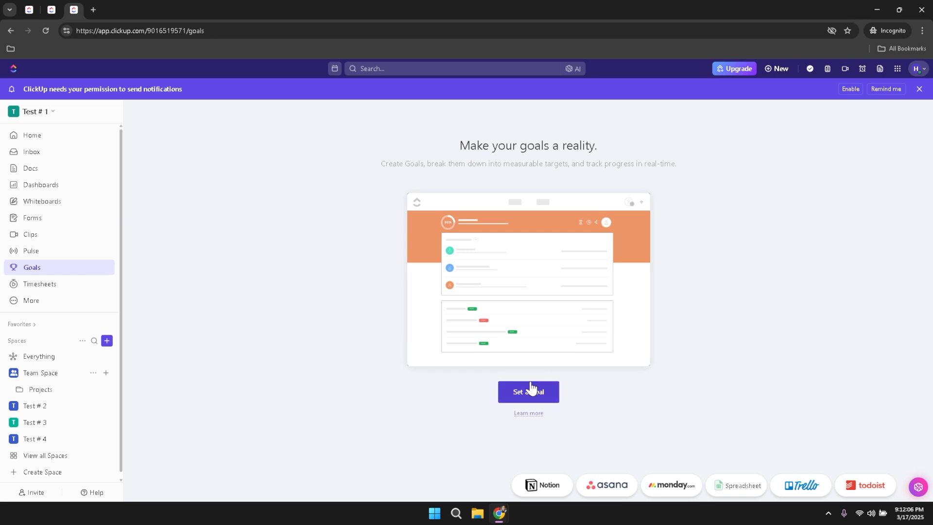
left_click(515, 393)
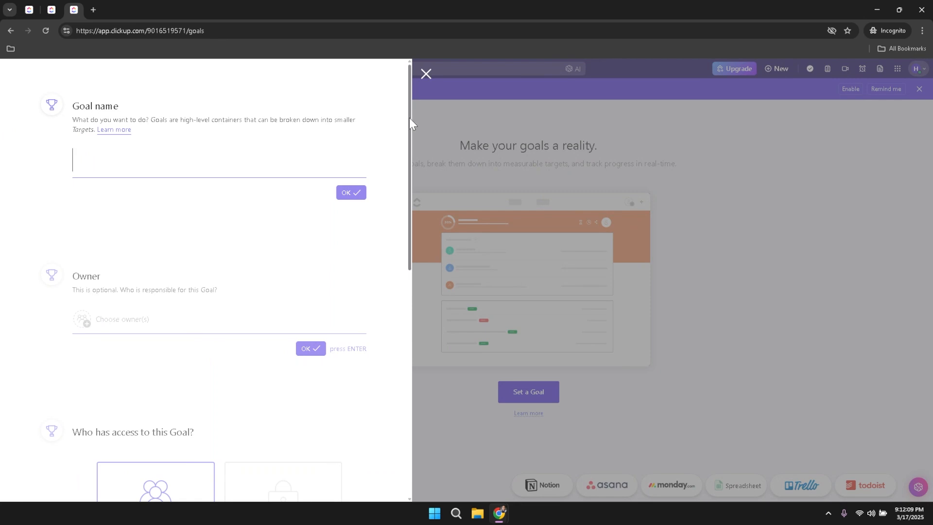
left_click_drag(409, 119, 422, 101)
left_click(425, 74)
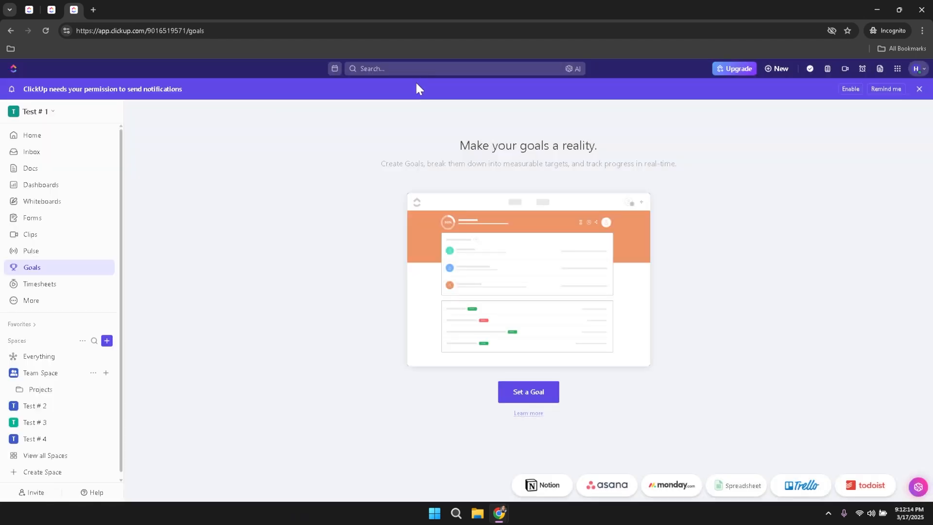
Review My timesheet, All timesheets and Approvals on the Timesheets page, and return to My timesheet.
left_click(47, 288)
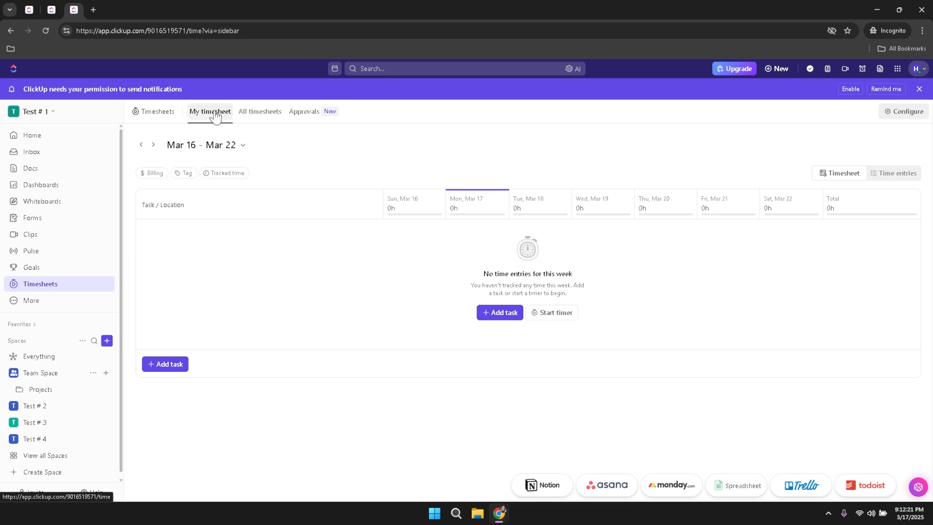
left_click(260, 116)
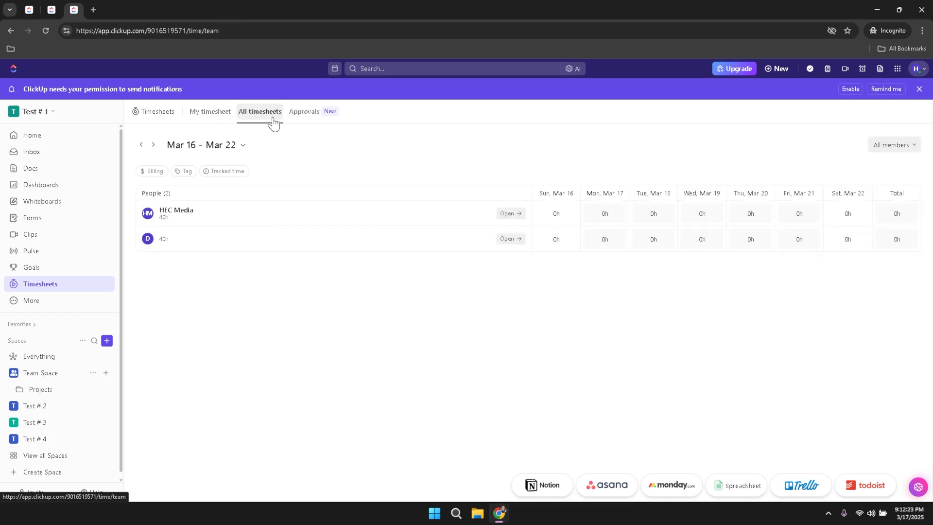
left_click(300, 116)
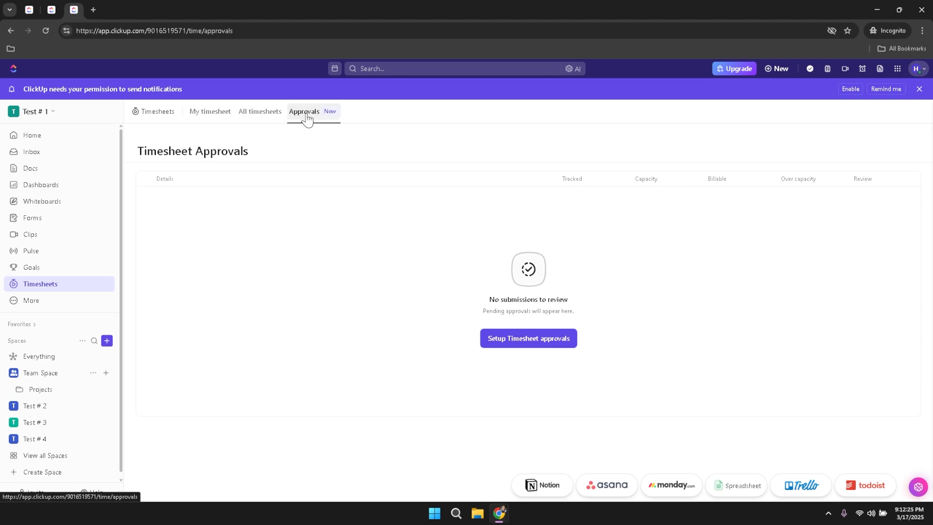
left_click(211, 114)
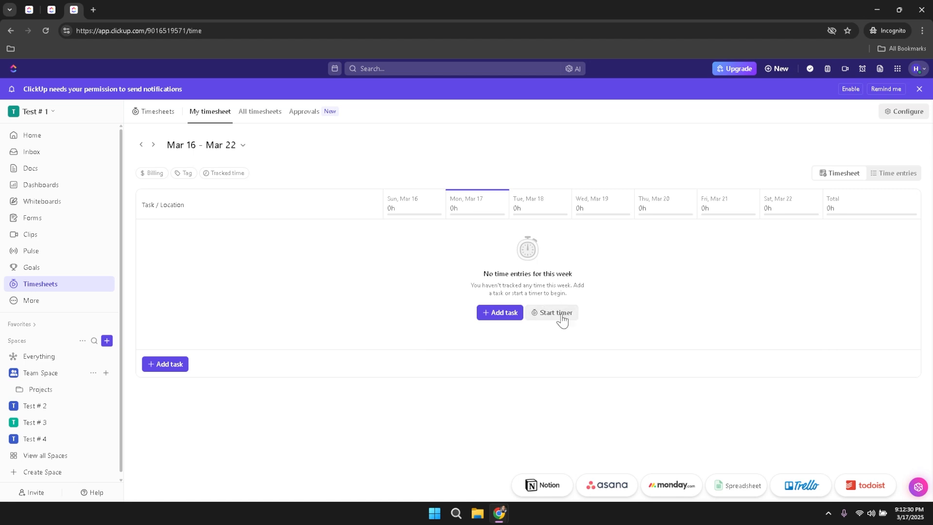
Examine the timesheet's task picker and the Track Time form, closing both without adding an entry.
left_click(499, 316)
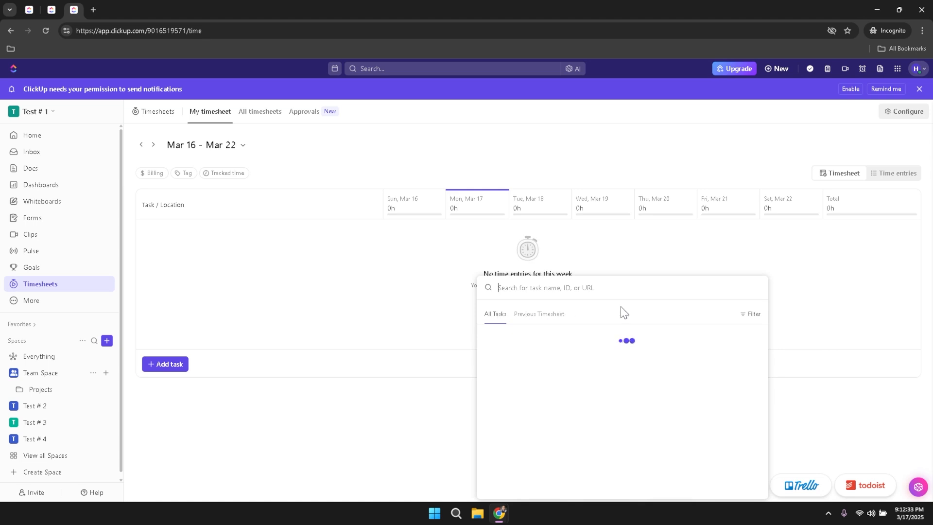
left_click(616, 267)
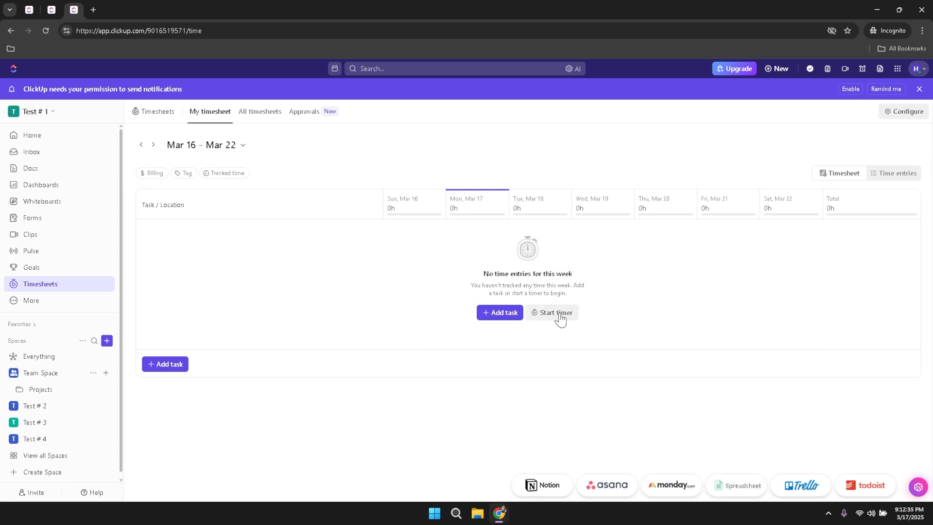
left_click(555, 314)
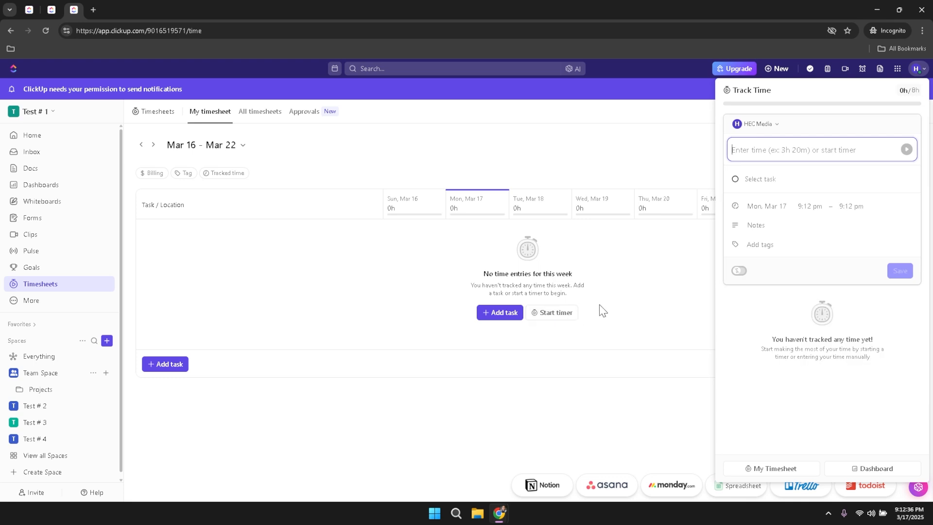
left_click(613, 279)
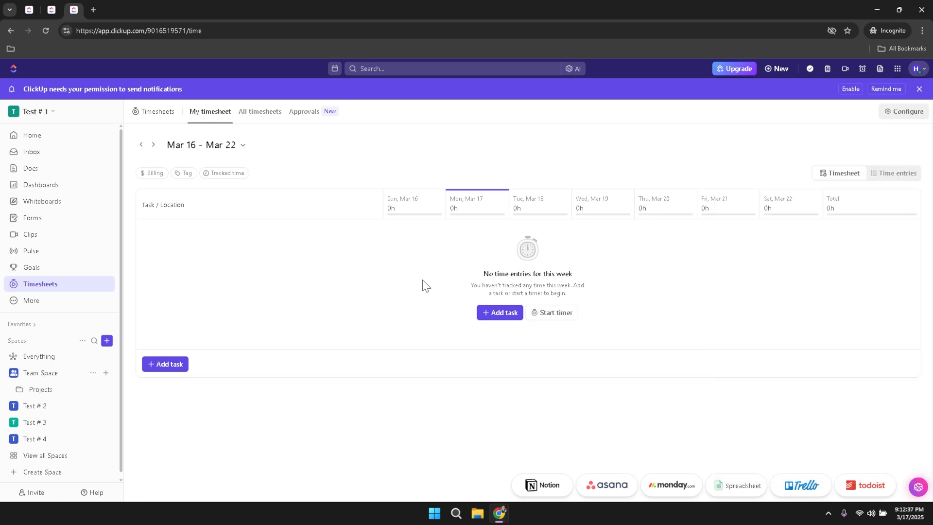
Unpin Pulse from the sidebar and reopen the list of additional sidebar items.
left_click(43, 301)
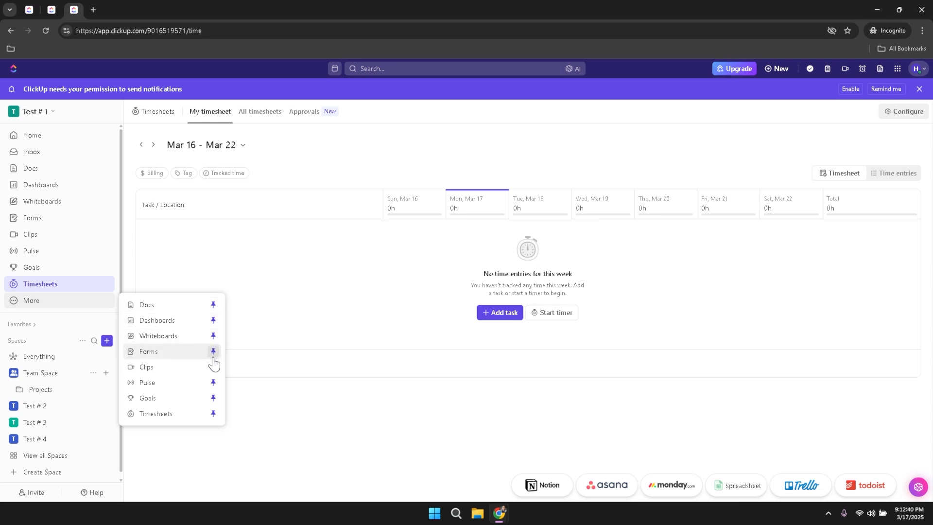
left_click(213, 383)
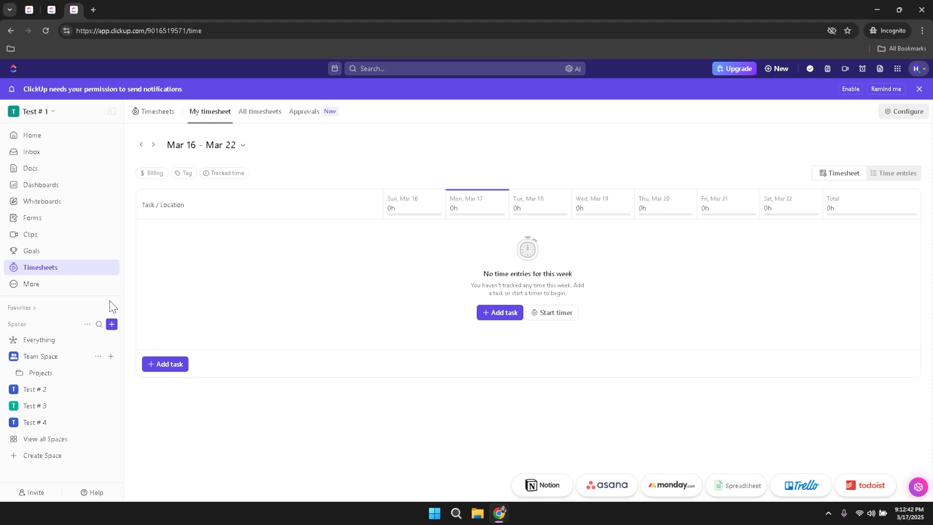
mouse_move(90, 293)
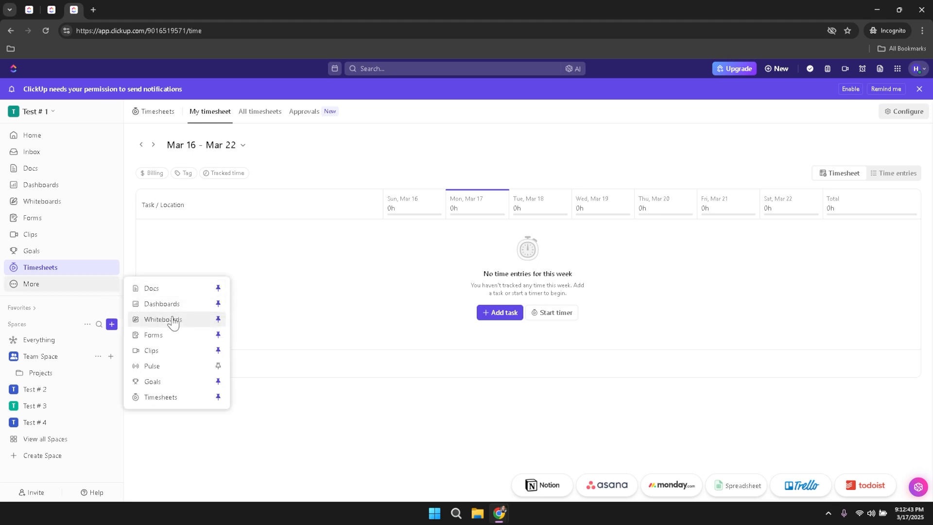
Unpin Goals from the sidebar.
left_click(218, 382)
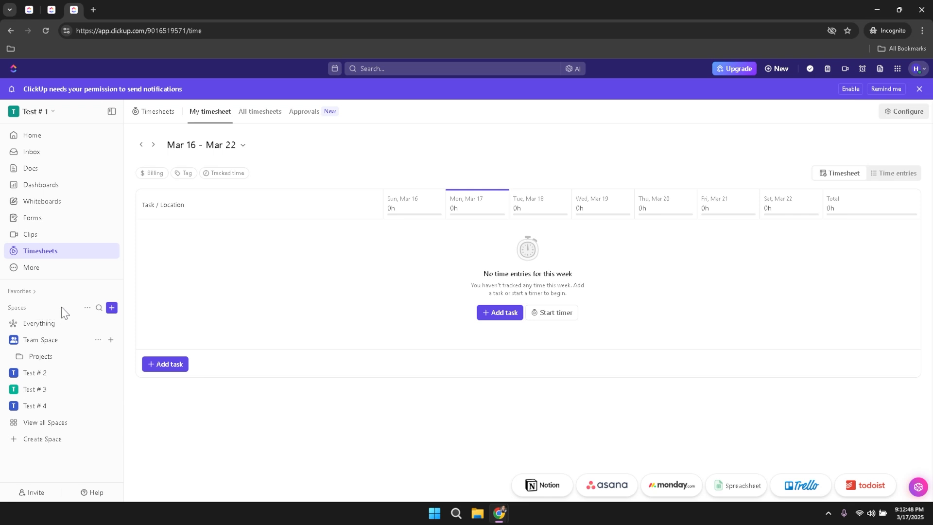
Examine the options for Spaces without changing any, and collapse Team Space in the sidebar.
left_click(87, 308)
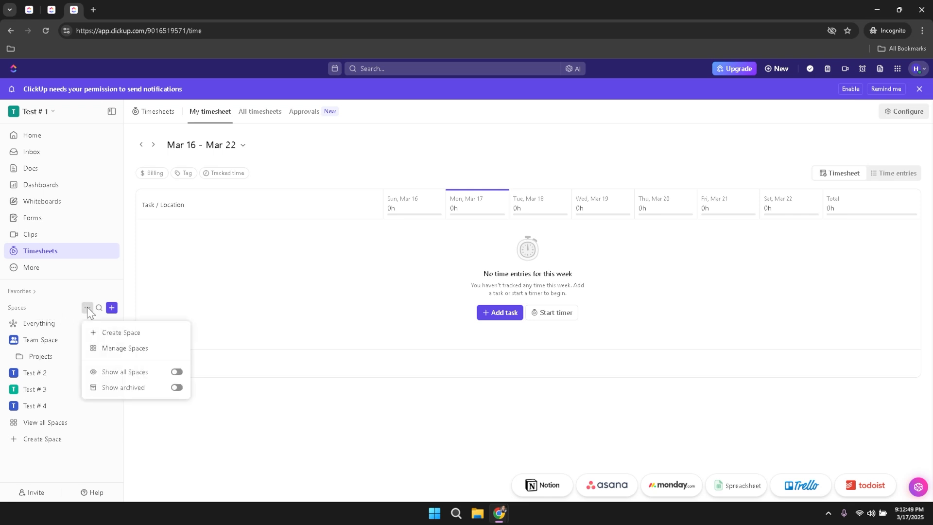
left_click(87, 309)
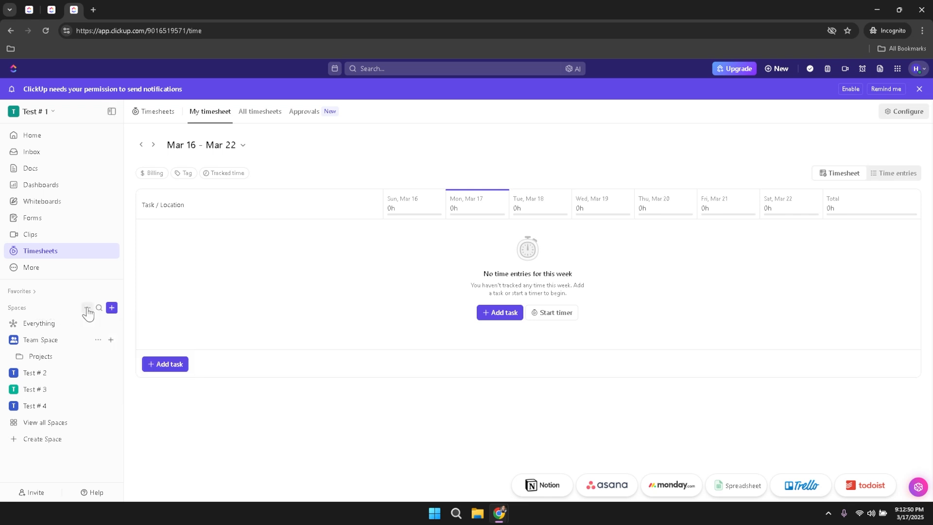
left_click(88, 309)
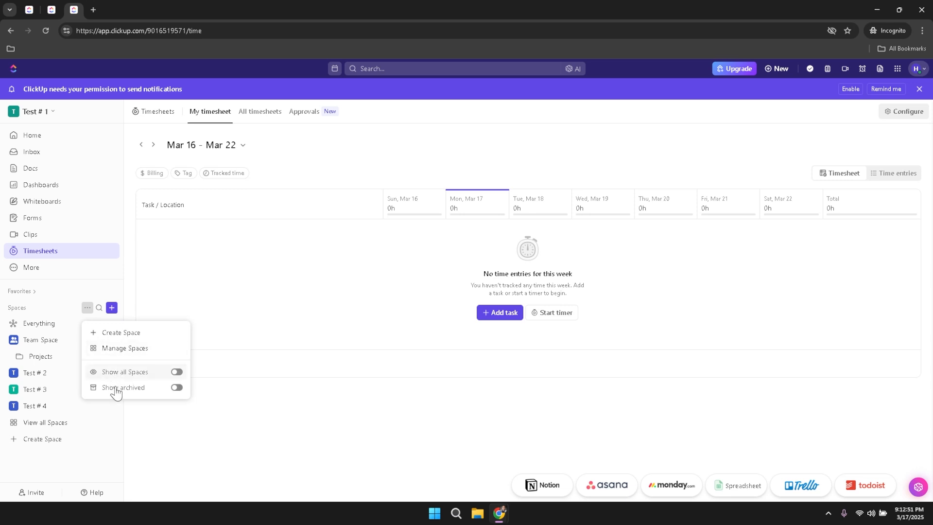
left_click(87, 308)
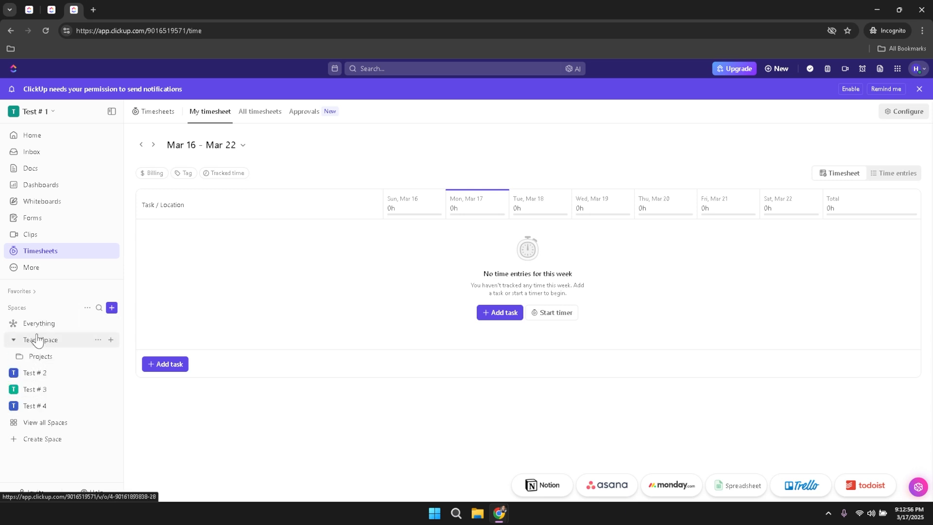
left_click(14, 340)
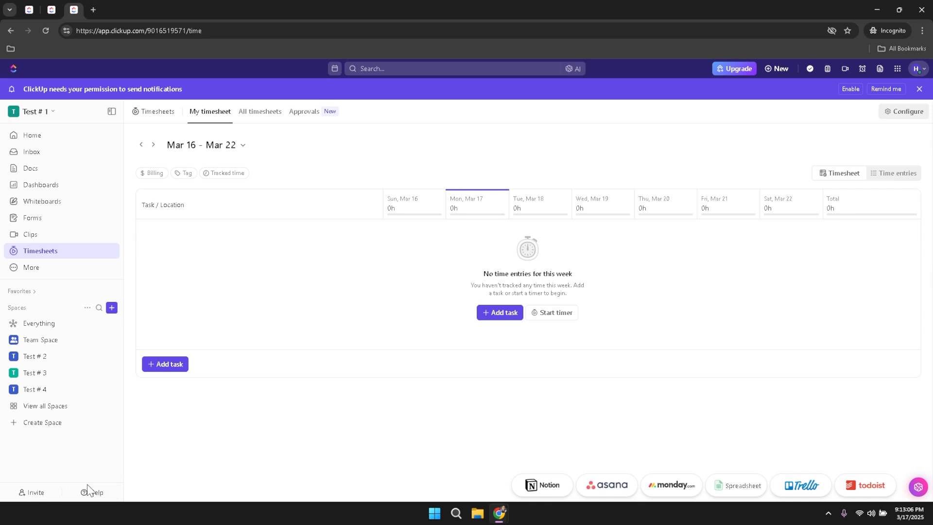
Examine the Invite people form and the help Resource Center, closing both without sending an invite.
left_click(38, 494)
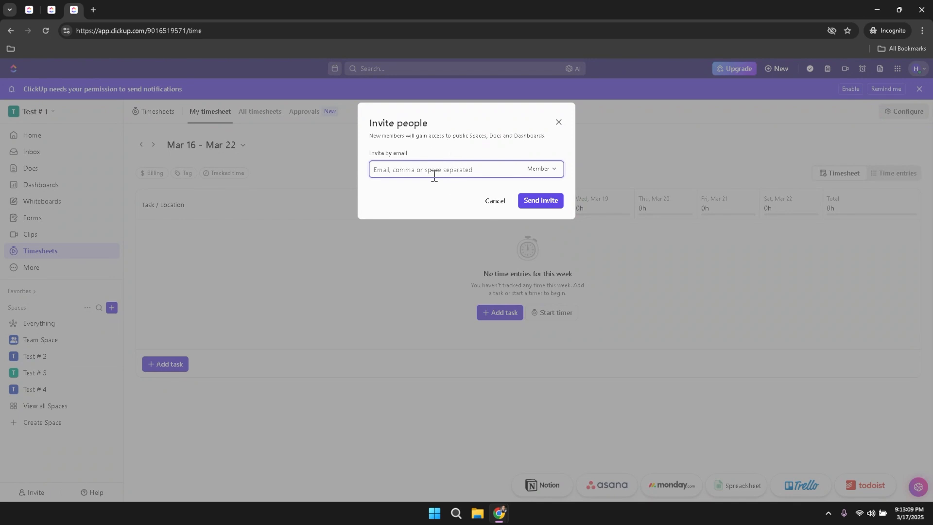
left_click(495, 201)
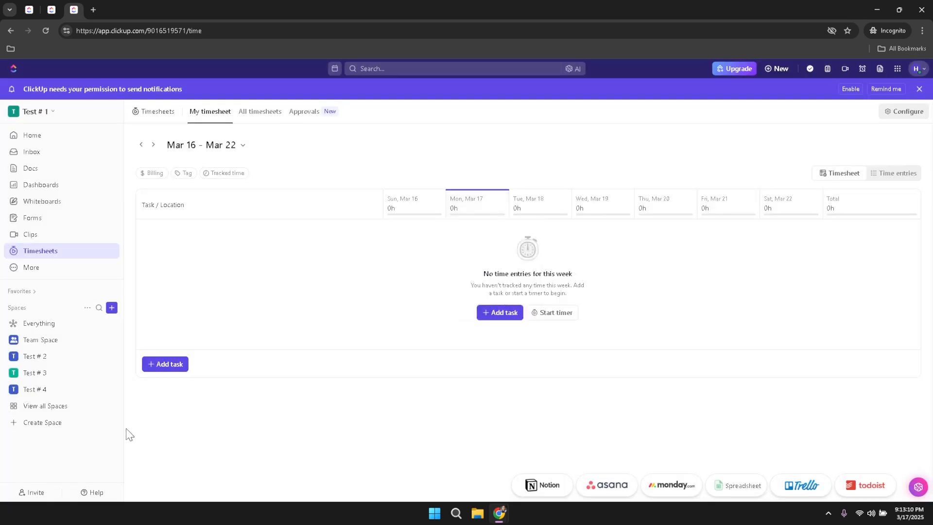
left_click(94, 493)
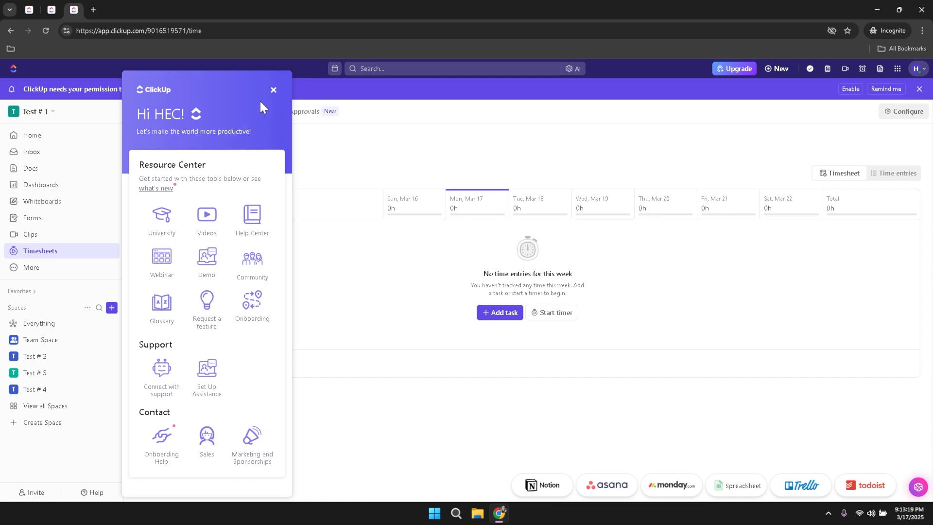
left_click(273, 91)
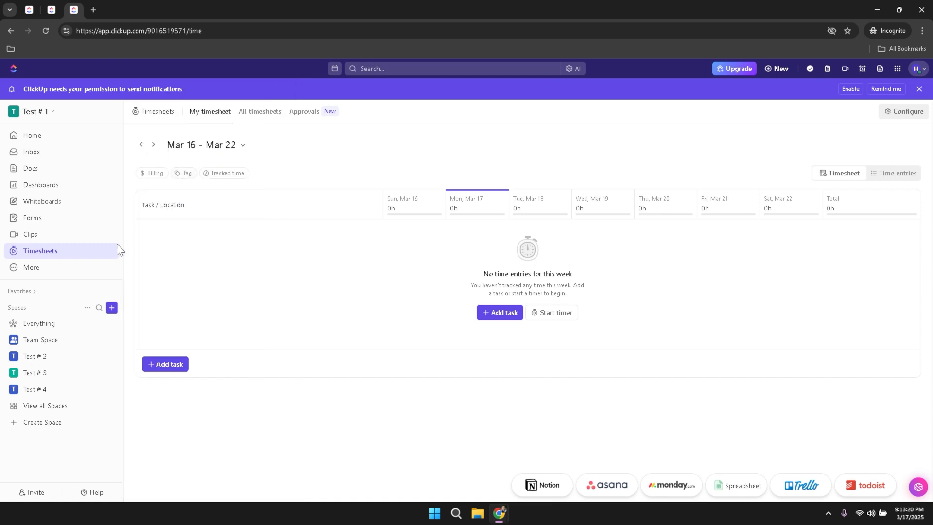
Browse the Test # 2 space and its List, then the Test # 3 and Test # 4 spaces, and return to Test # 3.
left_click(46, 358)
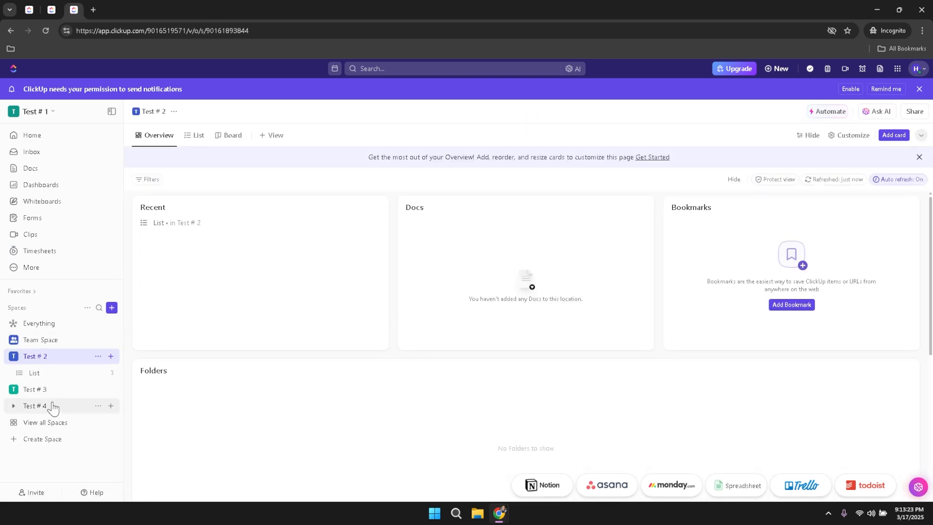
left_click(33, 374)
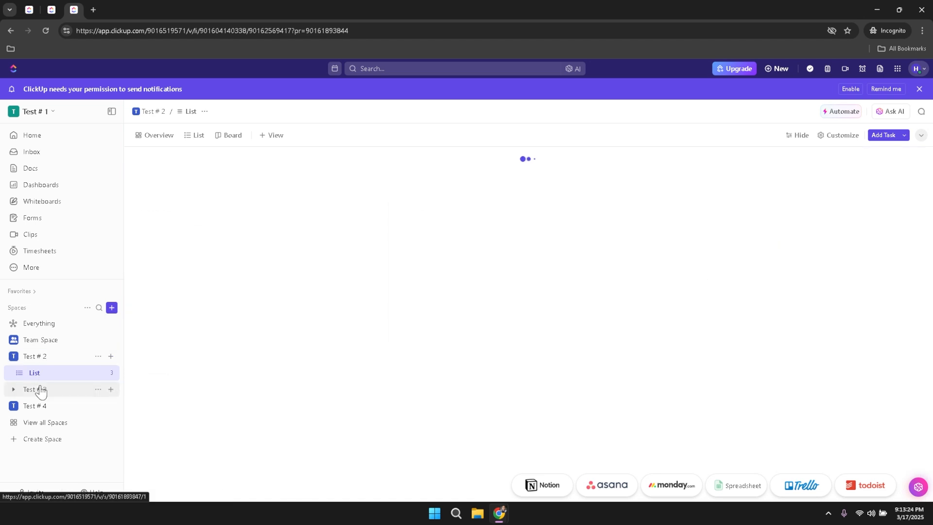
left_click(41, 392)
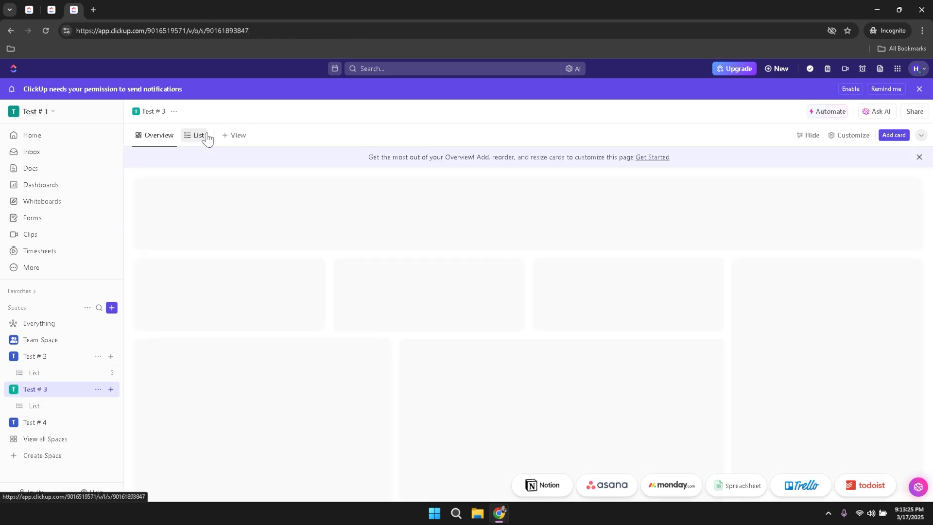
left_click(41, 422)
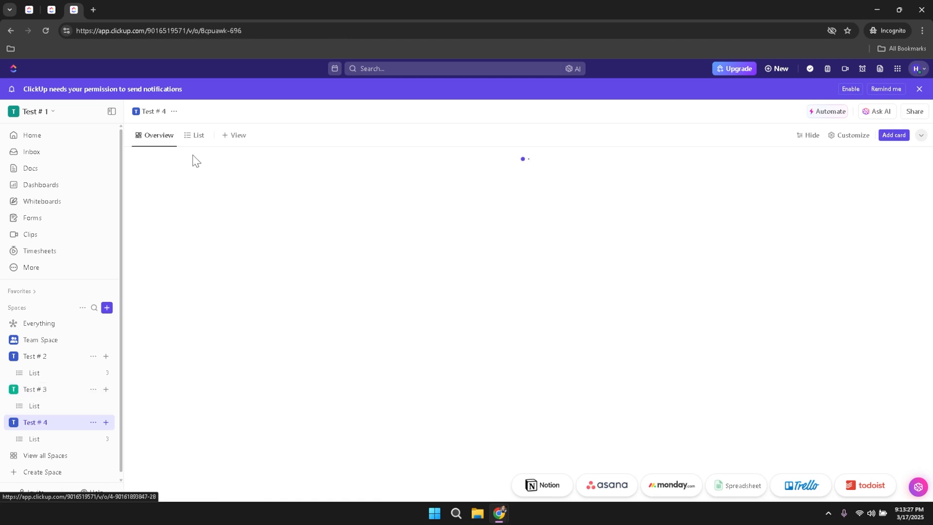
left_click(45, 390)
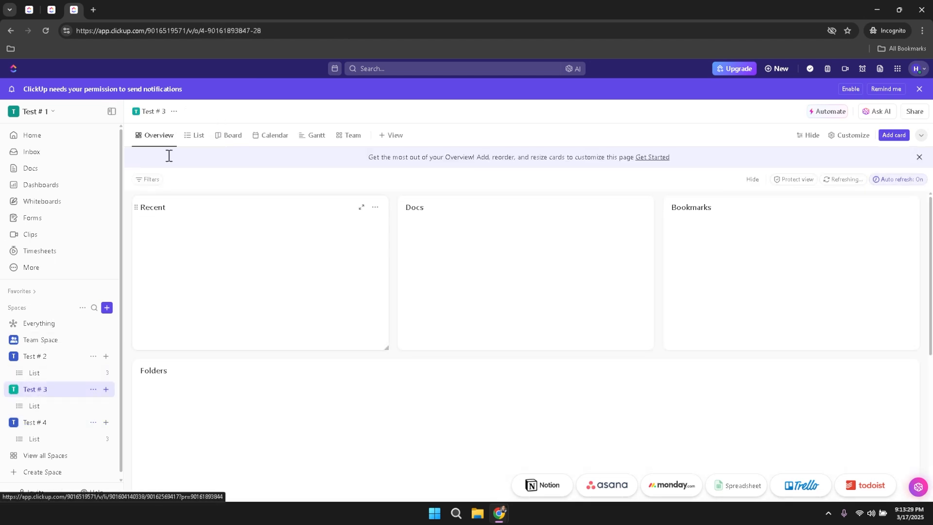
Review the Overview options and the Board and Calendar views of the Test # 3 space, returning to Board.
left_click(153, 136)
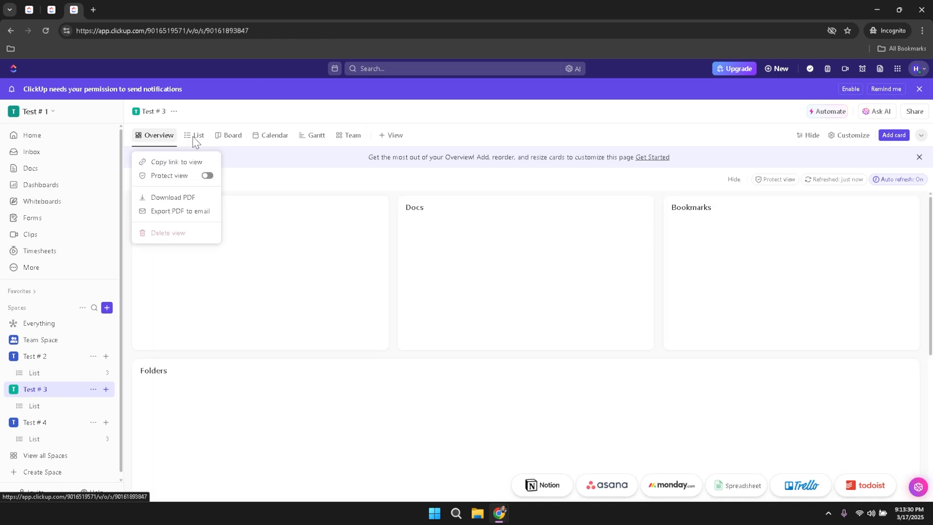
left_click(234, 139)
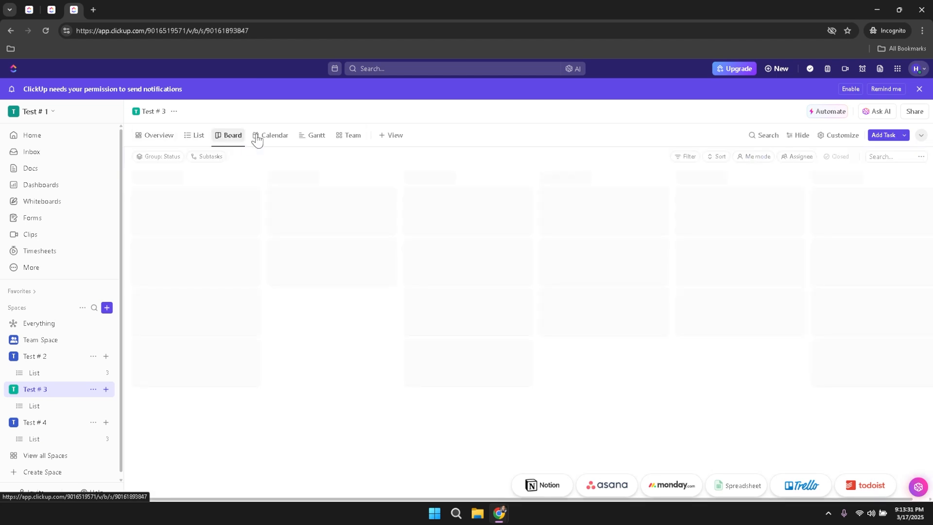
left_click(268, 139)
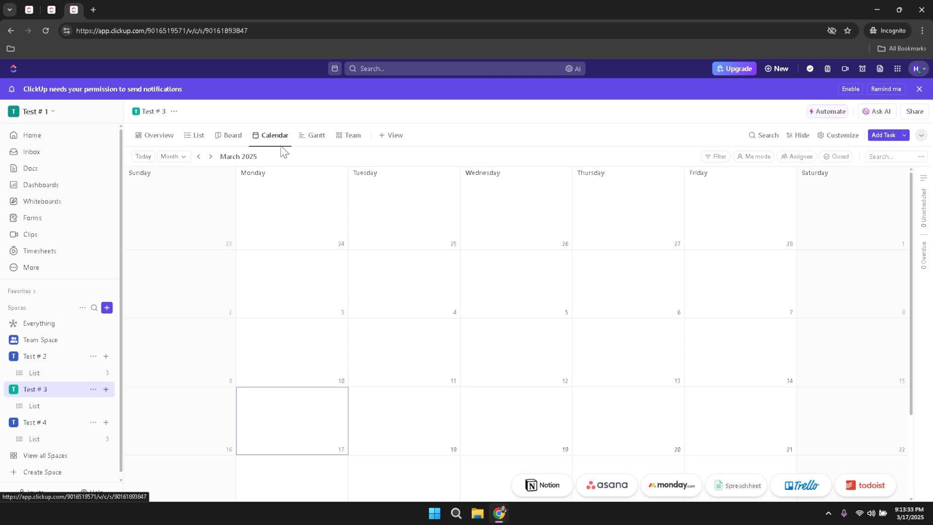
left_click(236, 141)
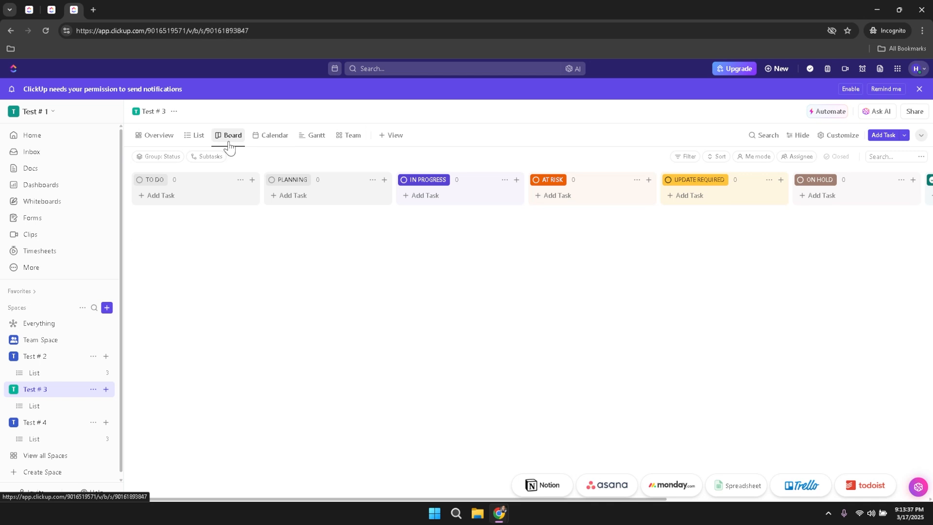
Examine the view types that can be added to Test # 3 and the Board view's options, changing nothing.
left_click(393, 138)
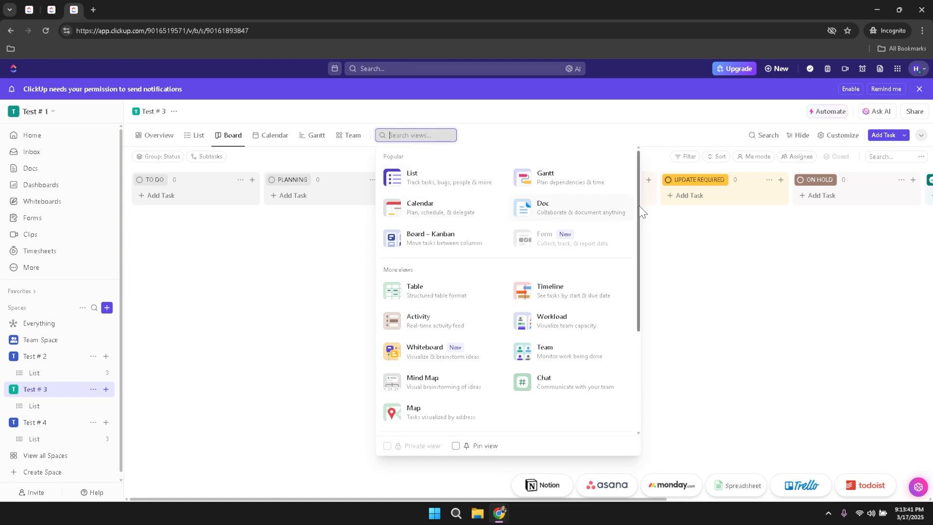
mouse_move(639, 205)
left_mouse_down()
mouse_move(624, 316)
mouse_move(634, 191)
left_mouse_up()
left_click(528, 133)
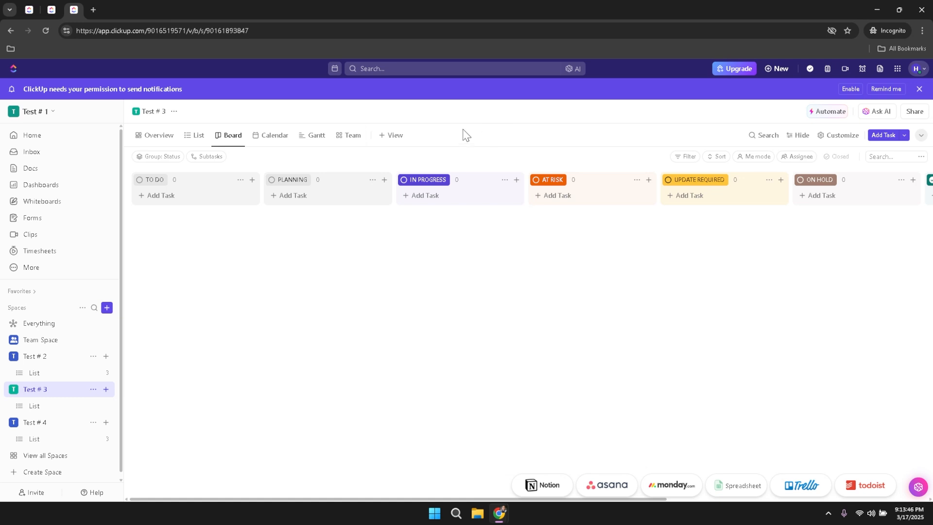
right_click(224, 145)
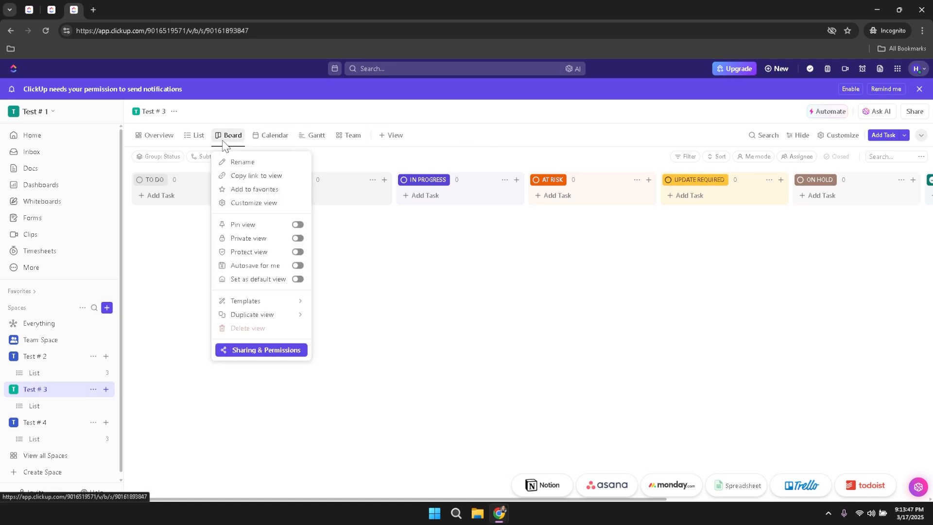
left_click(226, 140)
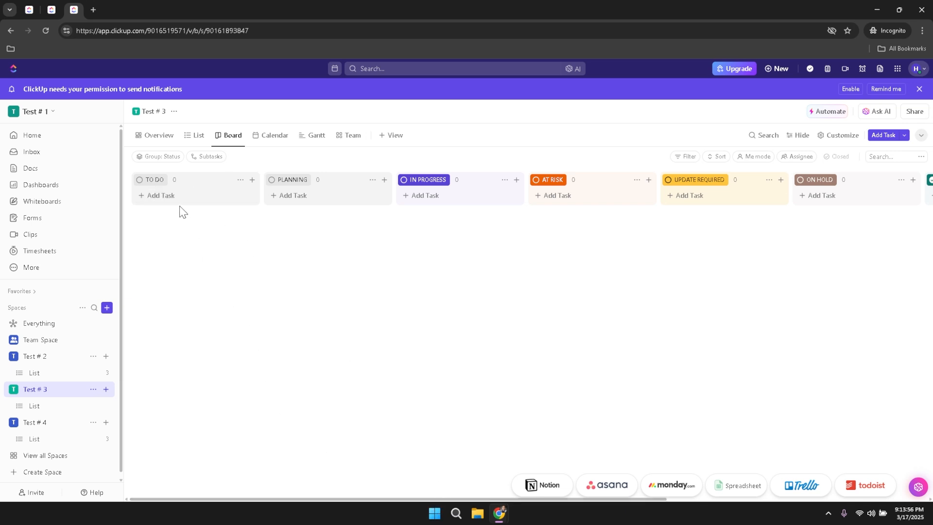
Create the task "Task # 1 - Create Video" in the TO DO column, due Wednesday, March 19, with Urgent priority.
left_click(164, 196)
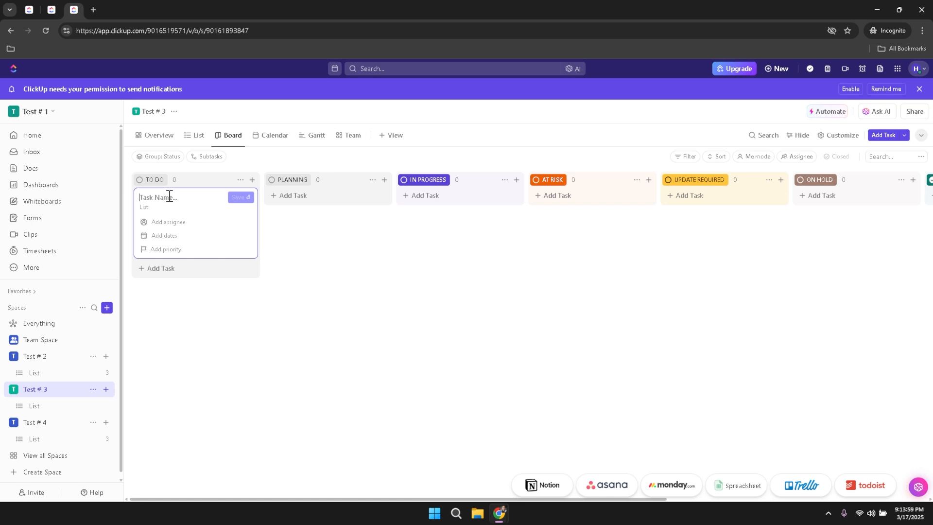
type("Task # 1 - Create Video")
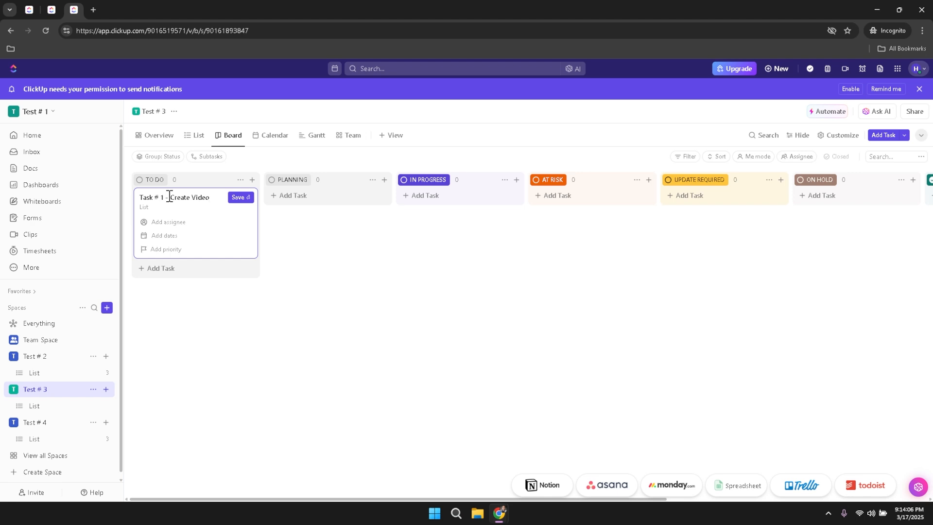
left_click(172, 222)
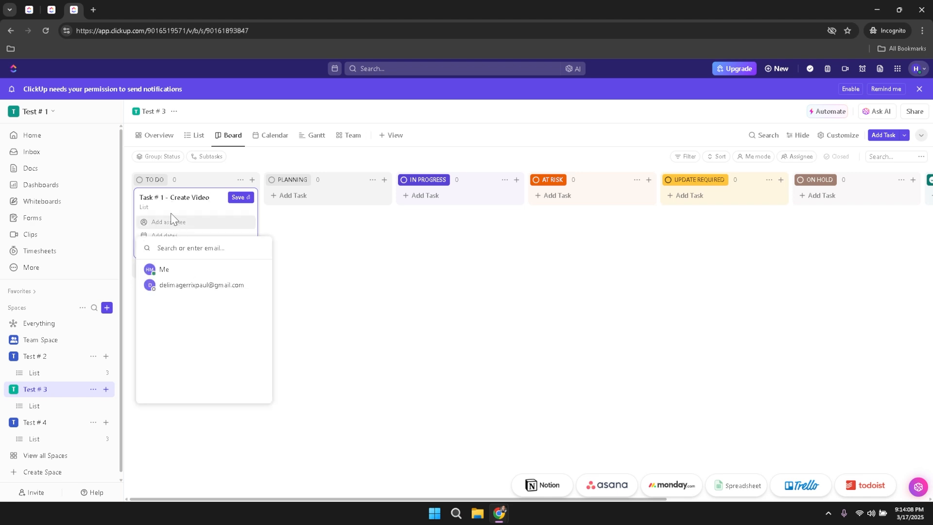
left_click(170, 213)
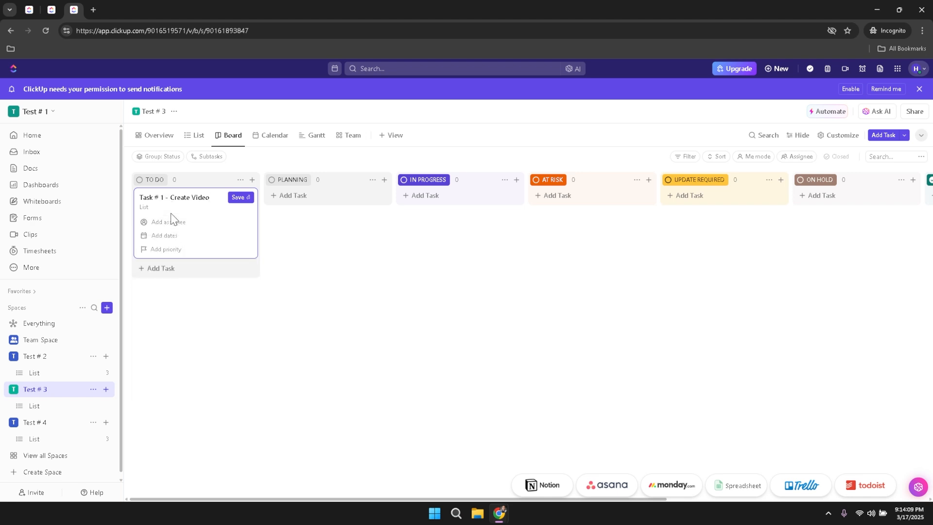
left_click(167, 238)
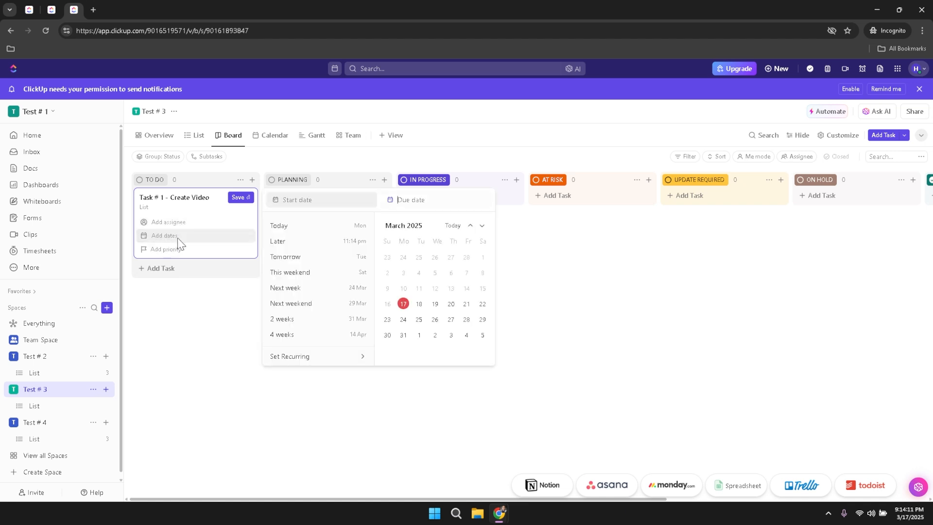
left_click(435, 306)
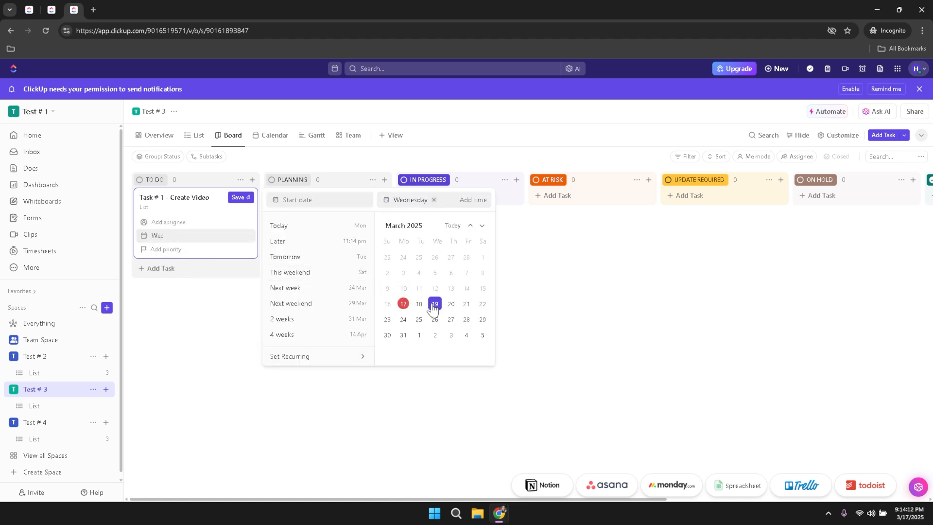
left_click(160, 249)
left_click(165, 250)
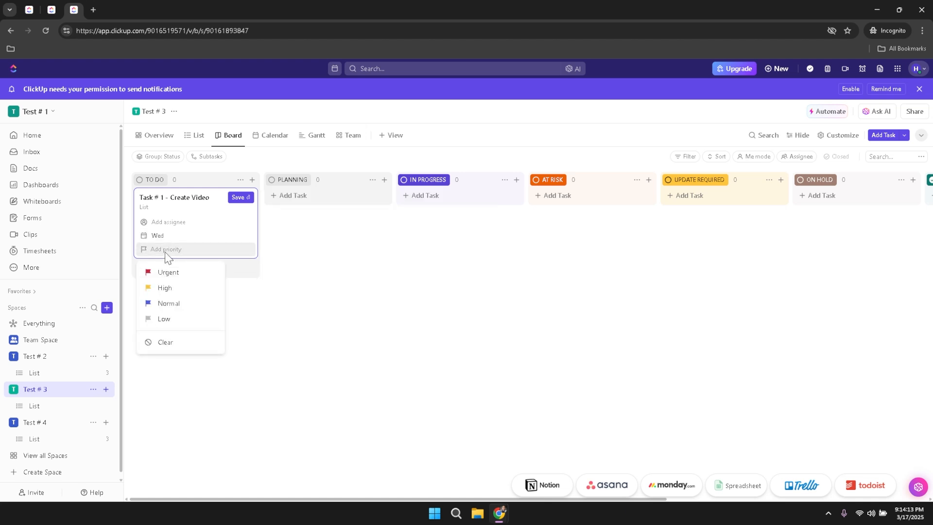
left_click(166, 272)
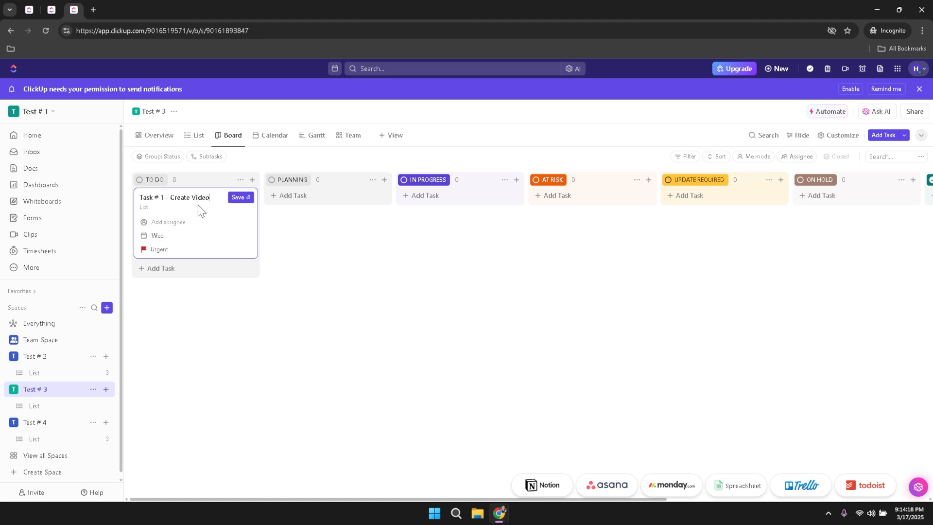
left_click(235, 199)
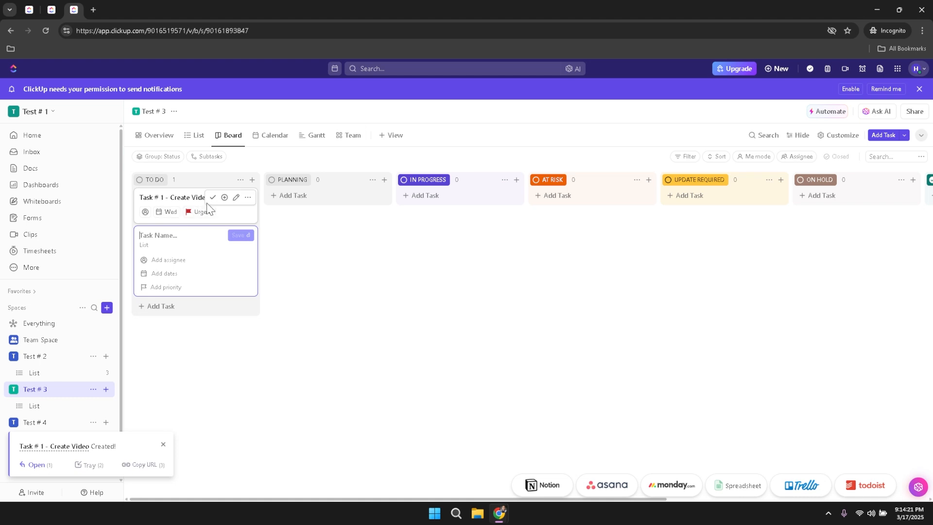
left_click(339, 281)
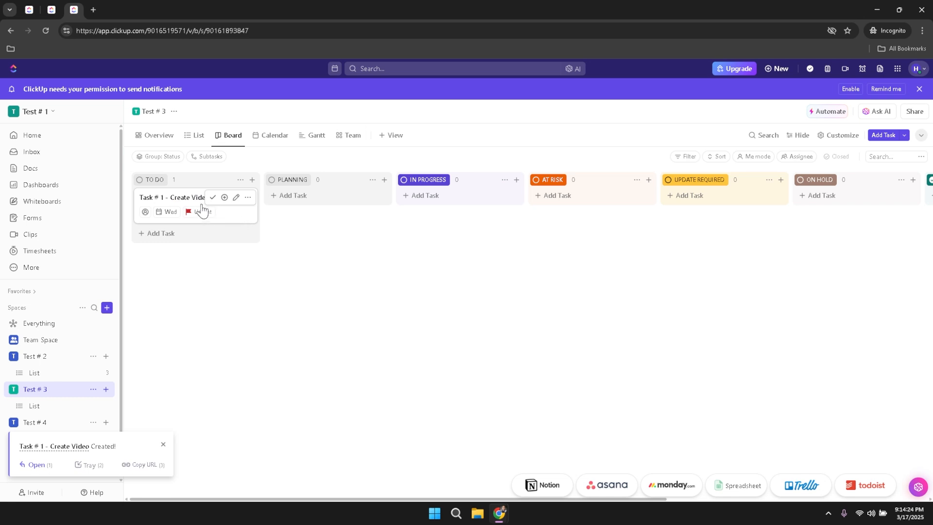
Move the "Task # 1 - Create Video" card from TO DO to PLANNING, and on to IN PROGRESS.
left_click_drag(184, 197, 427, 199)
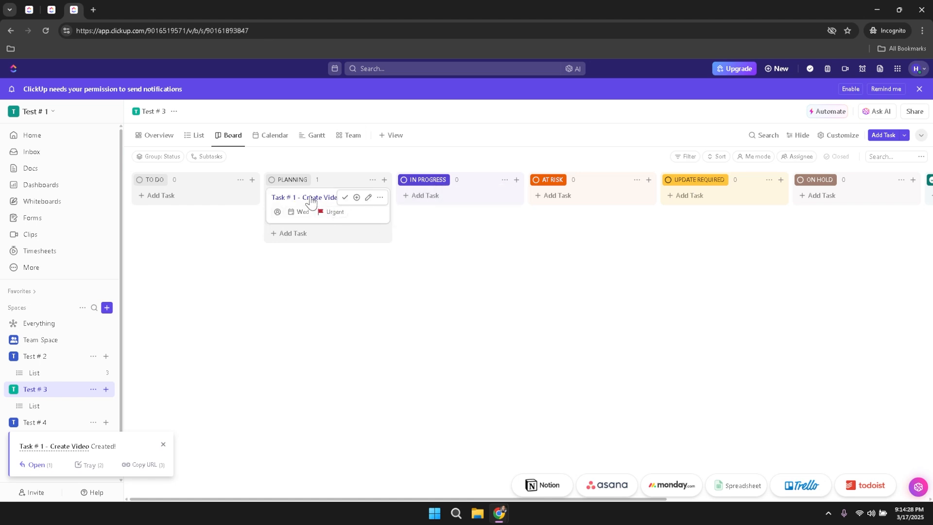
left_click_drag(307, 196, 453, 200)
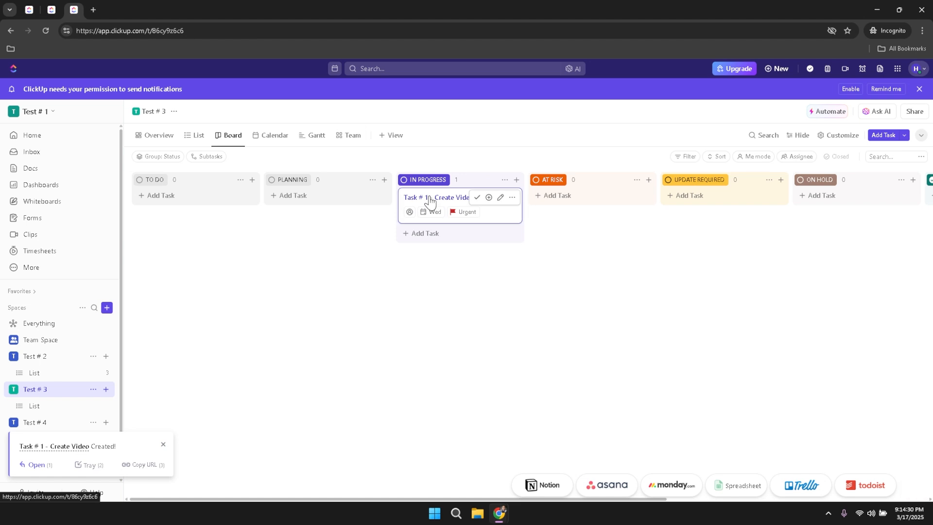
Open the "Task # 1 - Create Video" task and examine its detail sections, custom field types and subtask entry row, adding nothing.
left_click(431, 199)
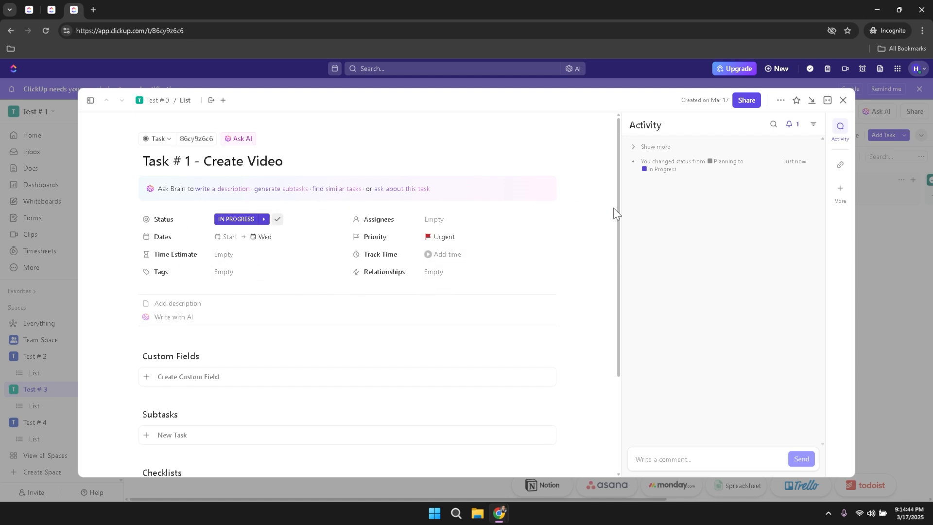
scroll(618, 215, "down", 1)
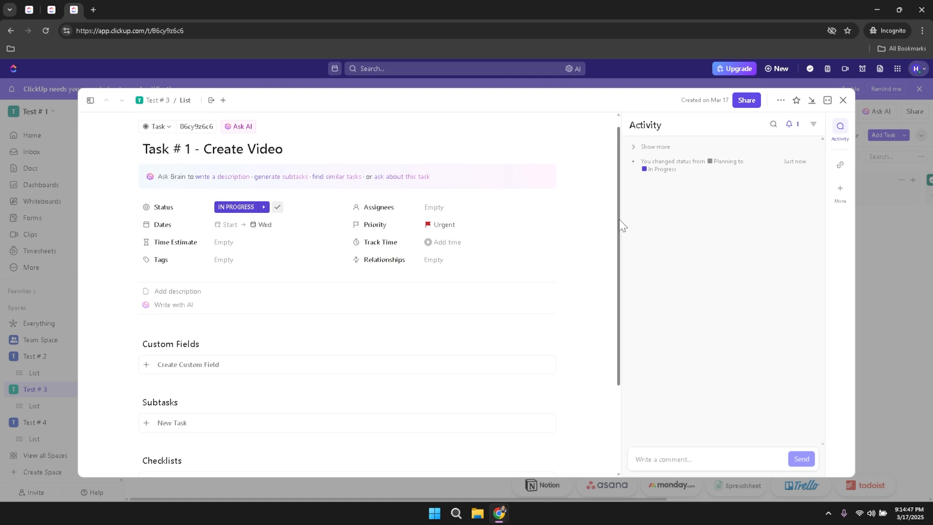
left_click_drag(619, 219, 604, 320)
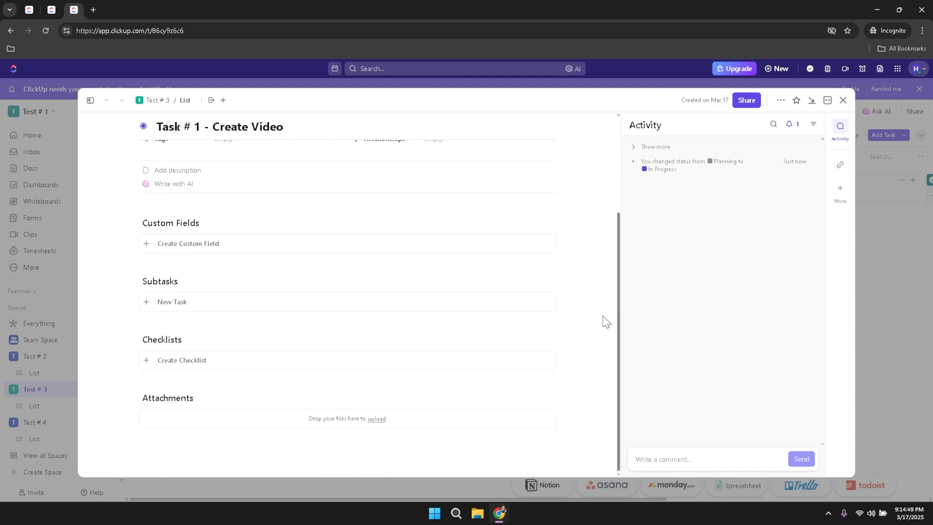
left_click(162, 245)
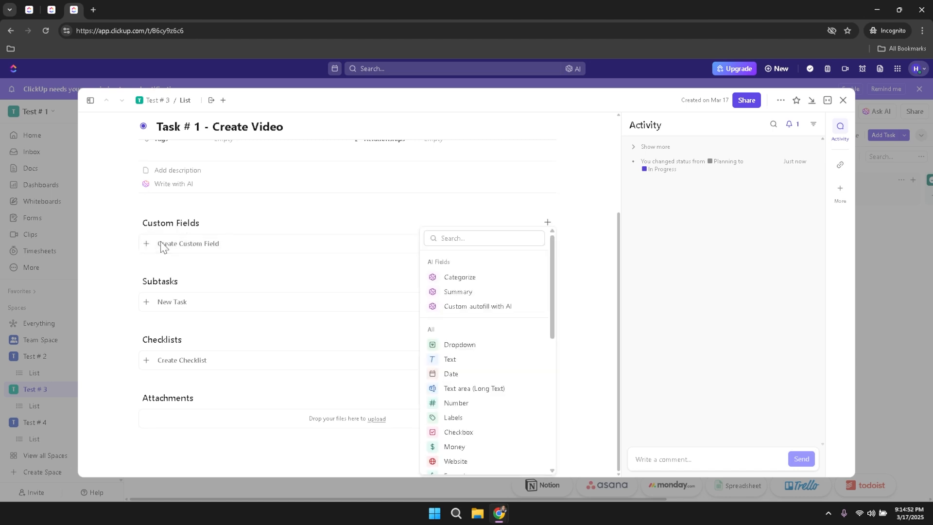
scroll(493, 290, "down", 5)
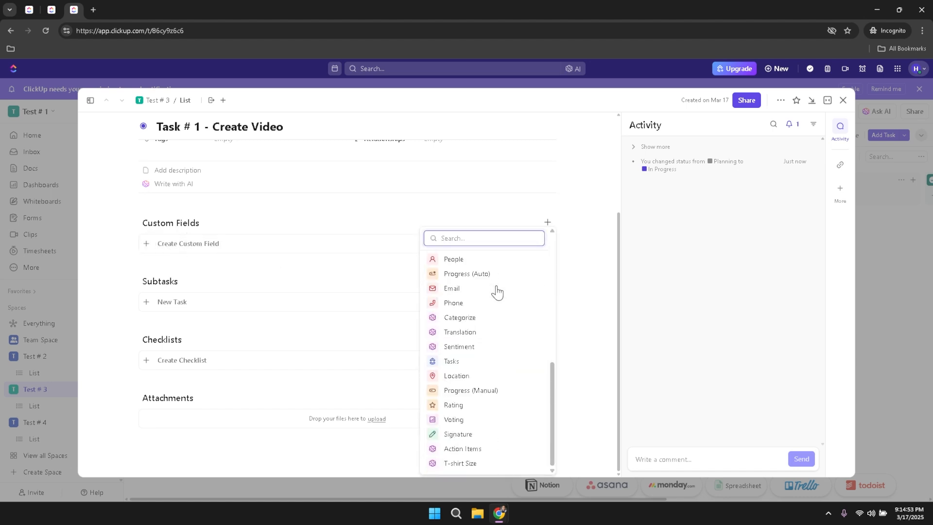
left_click(275, 264)
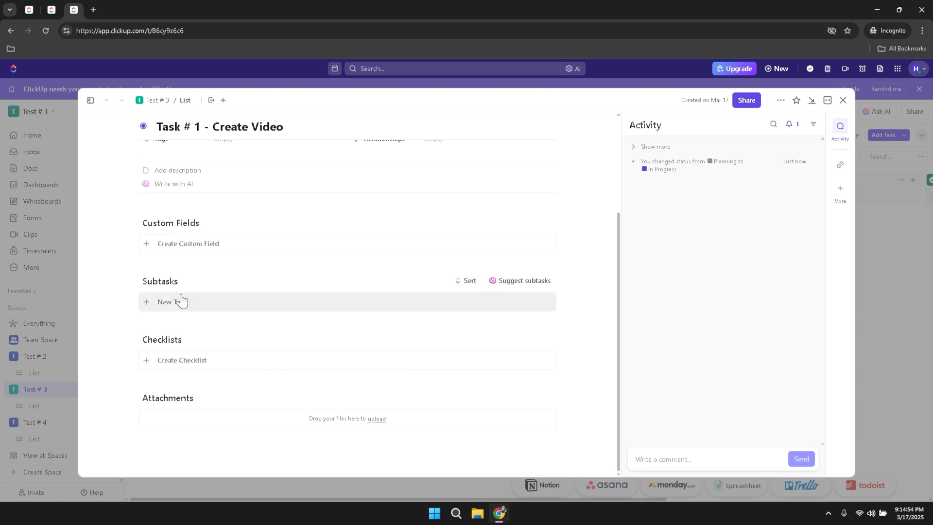
left_click(156, 307)
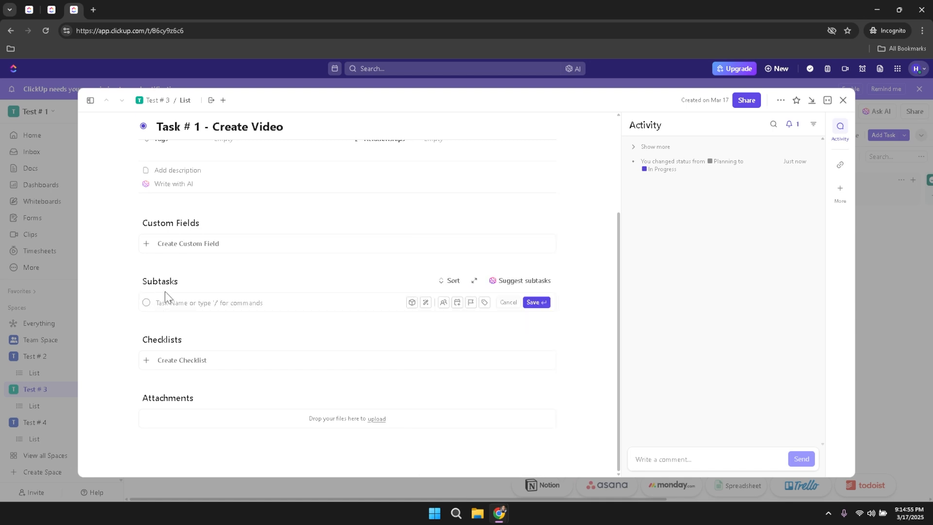
left_click(323, 277)
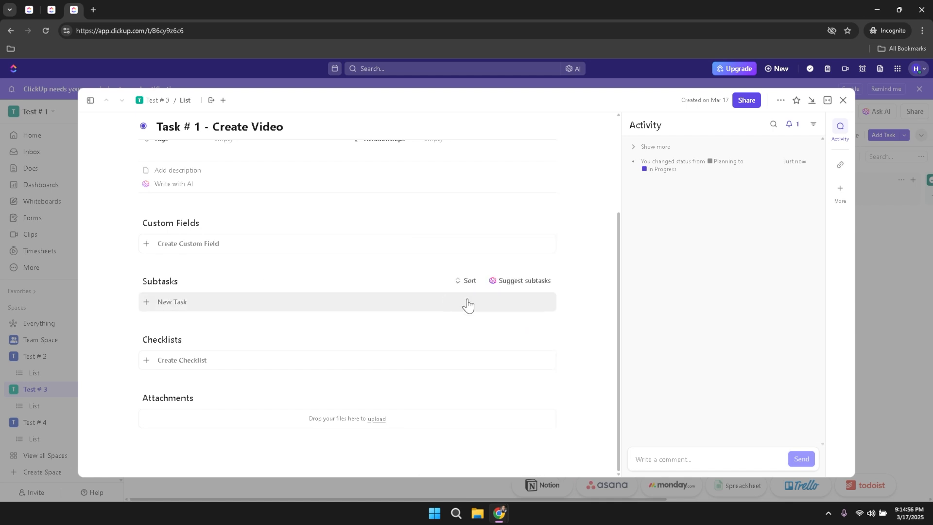
Add an empty checklist to the task and post the comment "Creating the intro for the video".
left_click(331, 369)
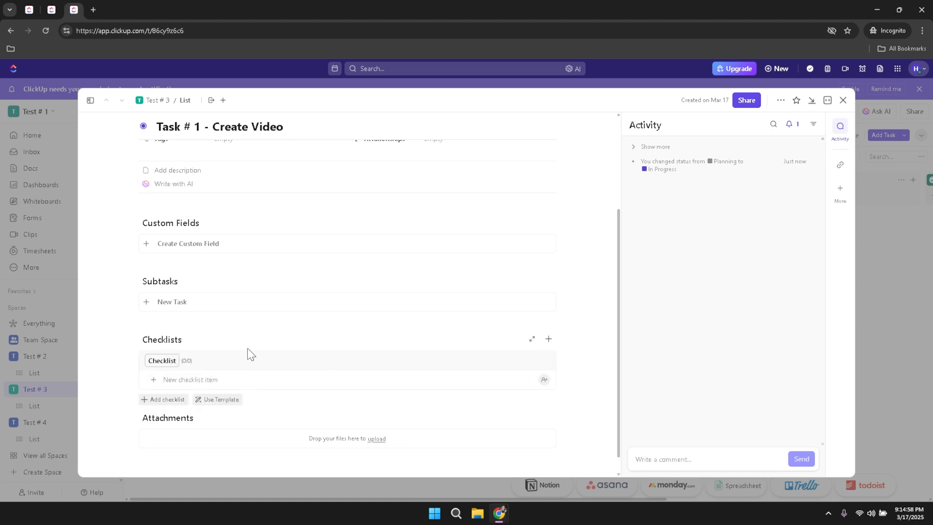
scroll(363, 370, "down", 1)
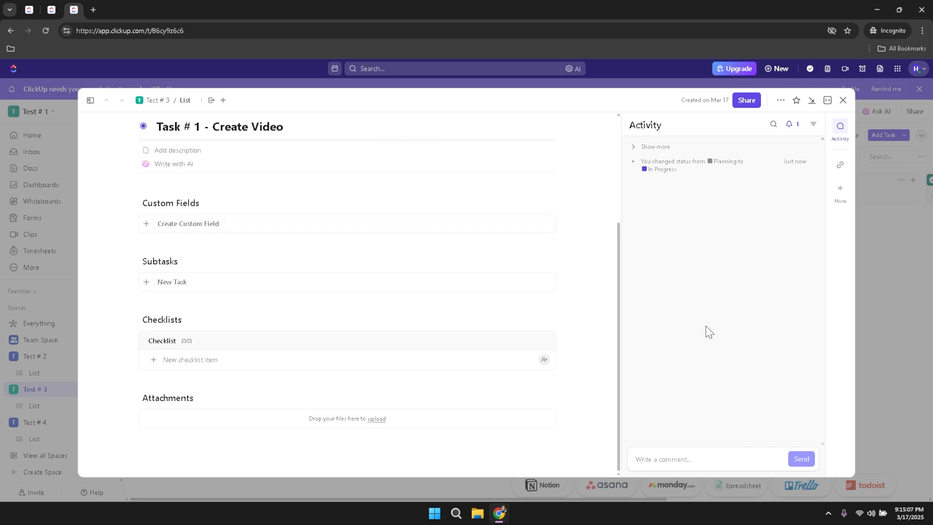
left_click(672, 462)
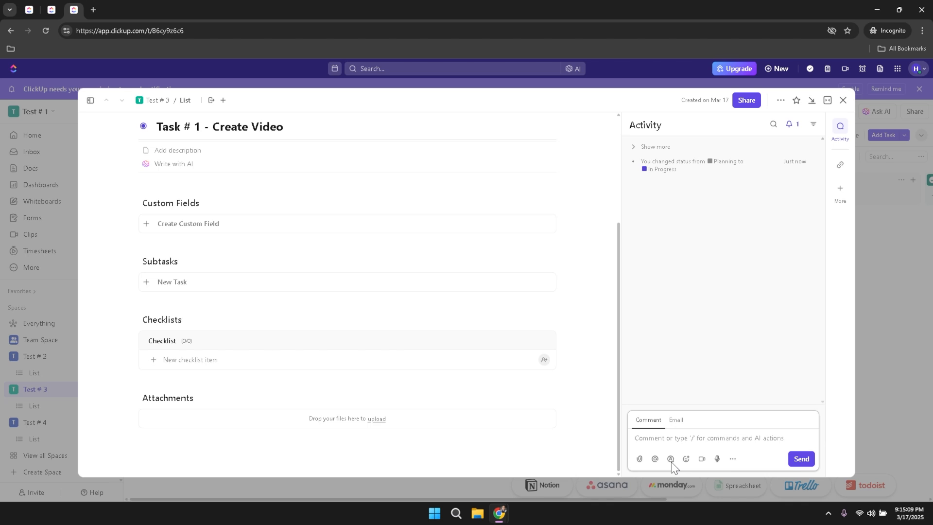
type("T")
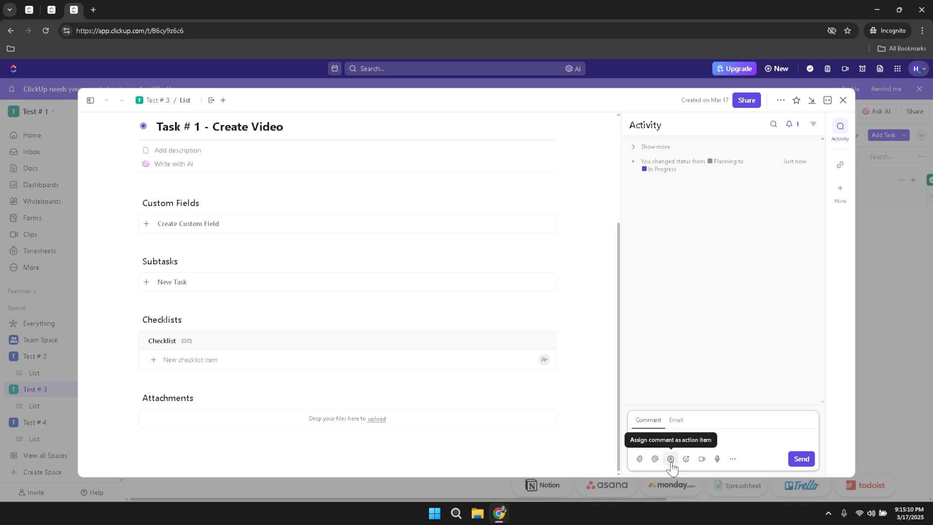
key("BackSpace")
type("T")
key("Return")
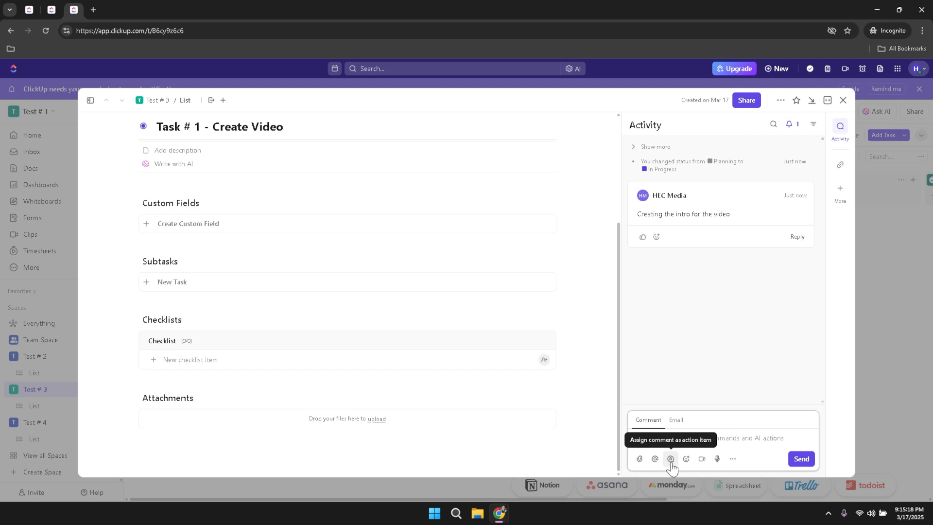
left_click(704, 369)
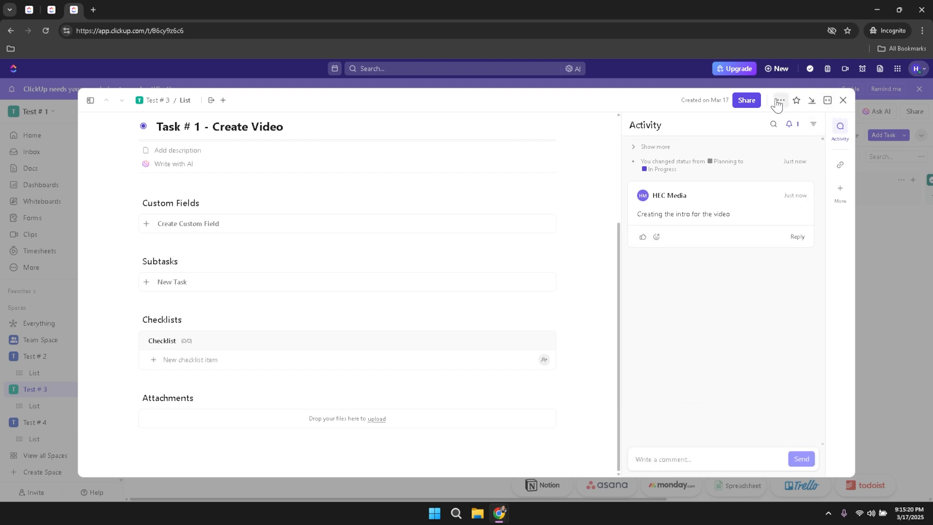
Review the task's sharing settings and its additional task actions without changing anything.
left_click(744, 102)
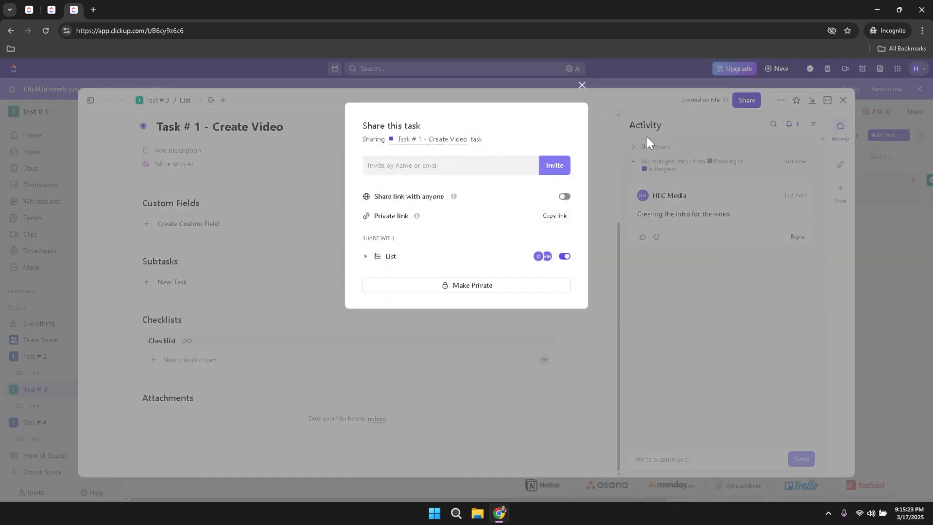
left_click(623, 113)
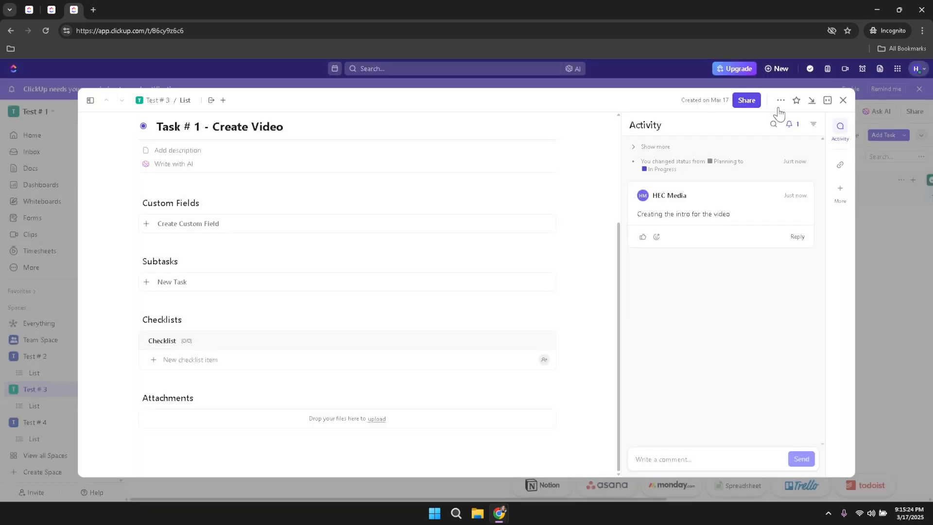
left_click(781, 101)
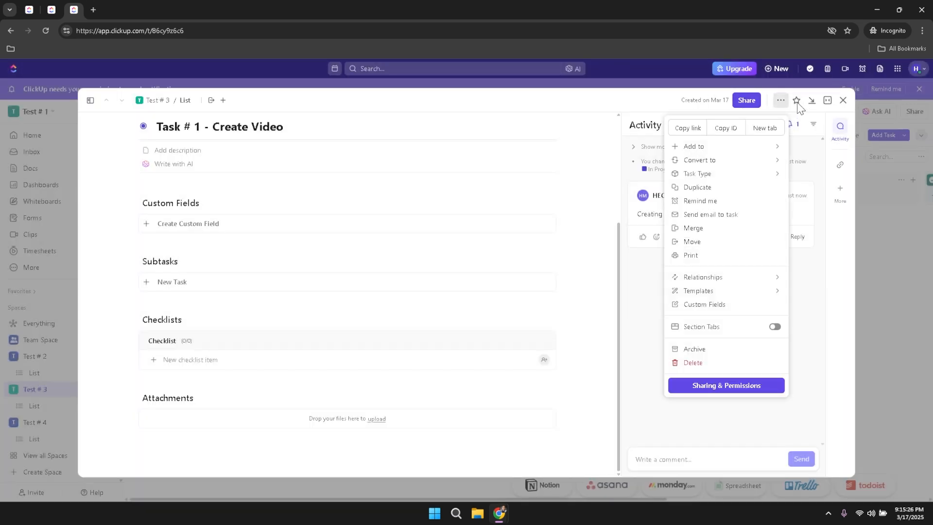
left_click(798, 104)
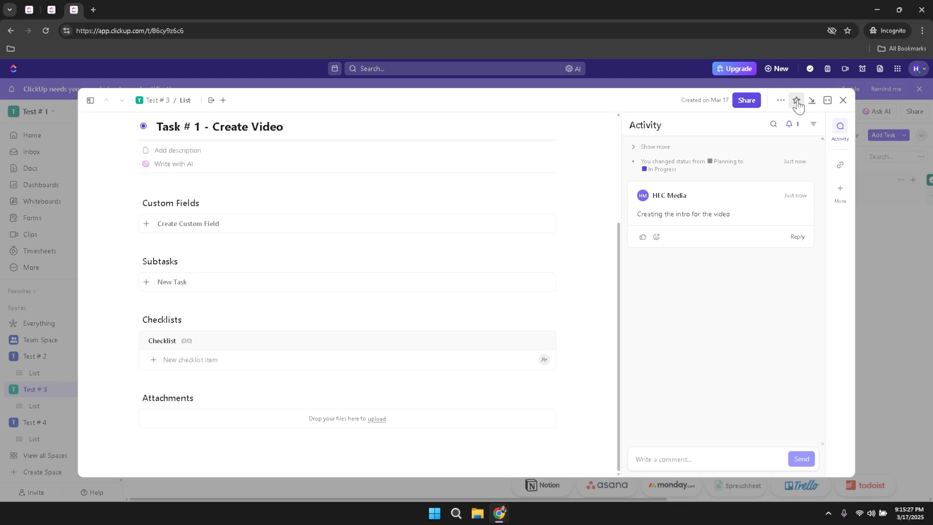
Mark the task as a favorite, and close it after viewing its layout choices.
left_click(797, 102)
left_click(828, 101)
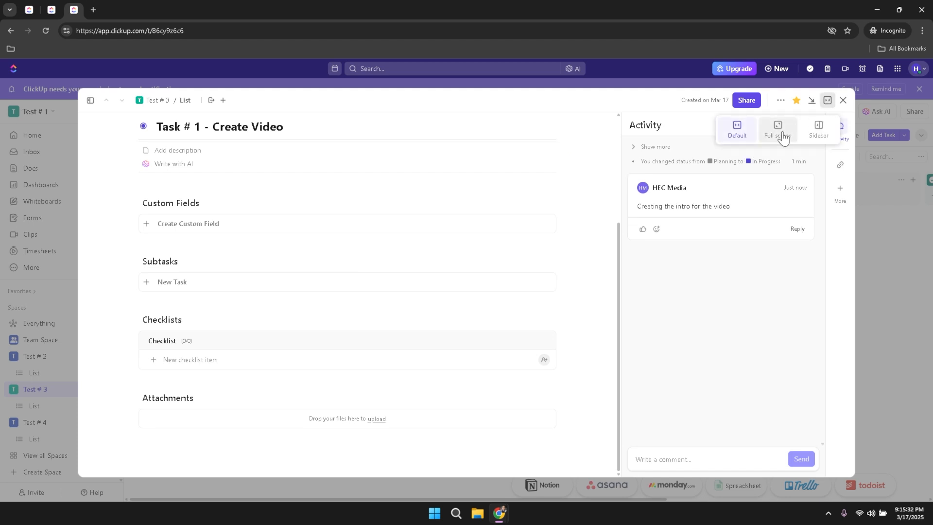
left_click(844, 107)
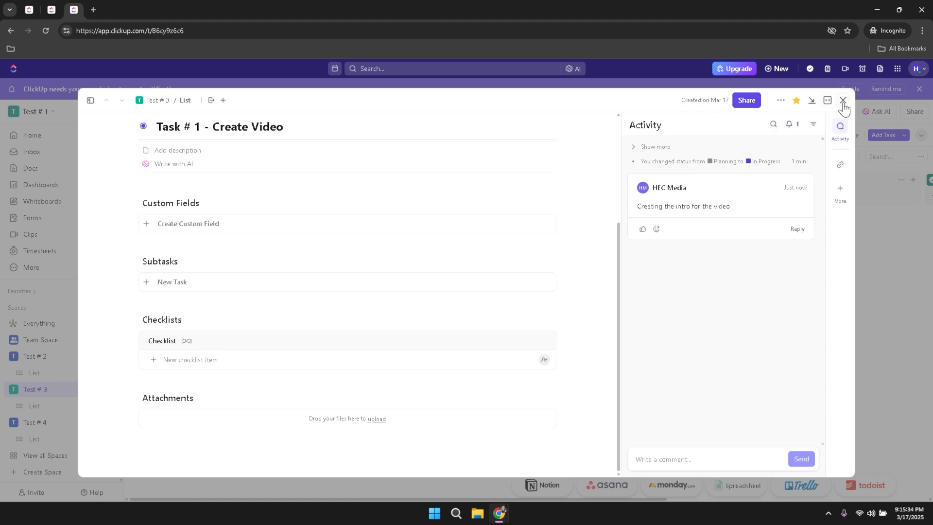
left_click(844, 106)
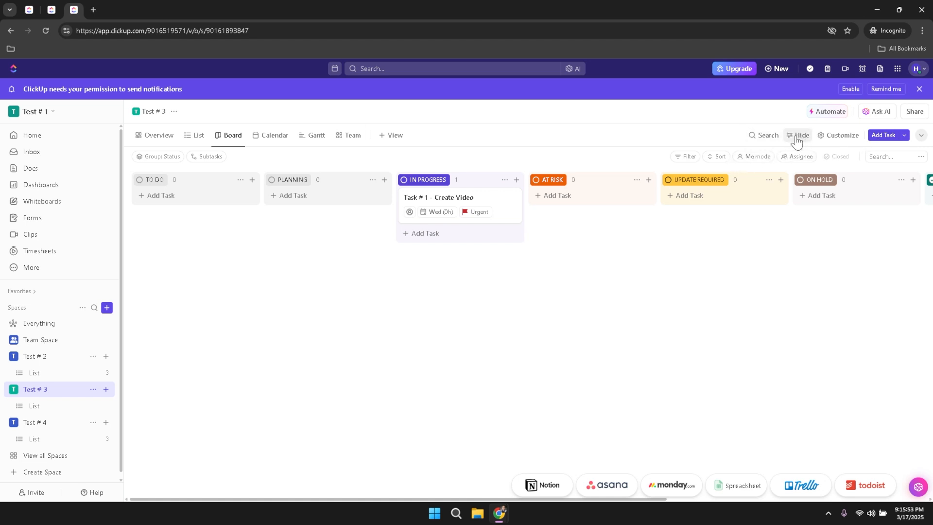
Review the Board view's customization settings and the Task, Doc and Reminder creation forms, creating nothing.
left_click(834, 141)
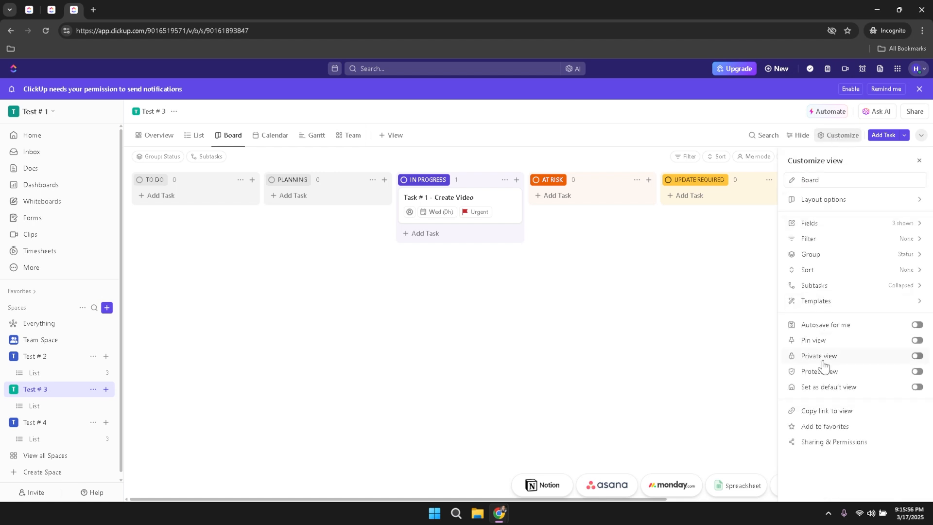
left_click(849, 137)
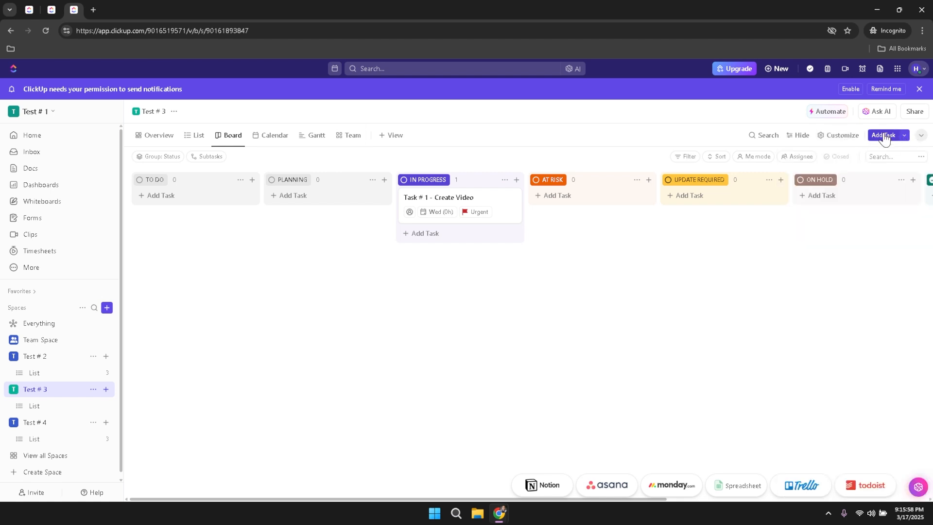
left_click(883, 136)
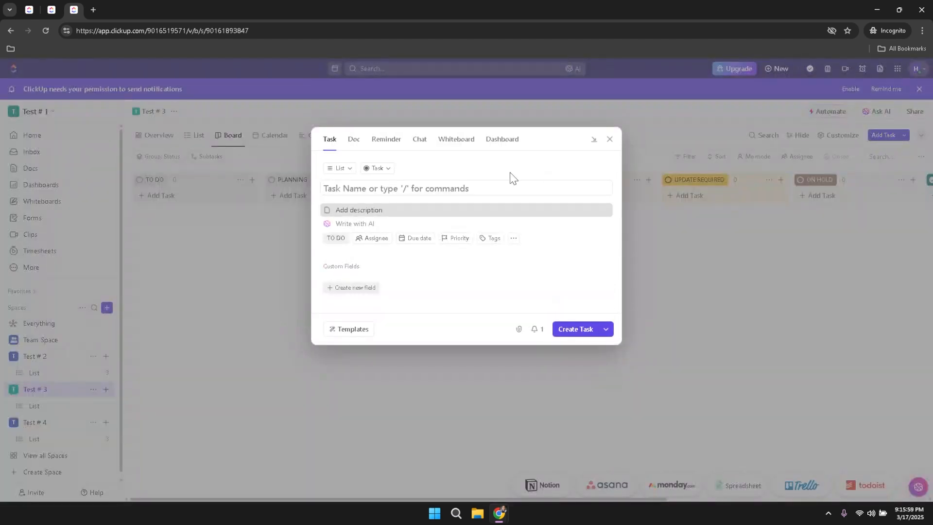
left_click(332, 139)
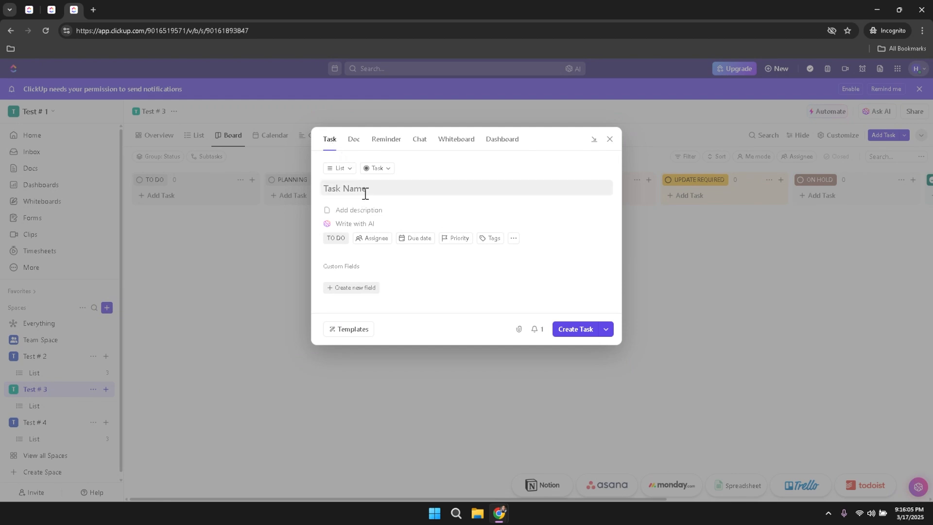
left_click(354, 140)
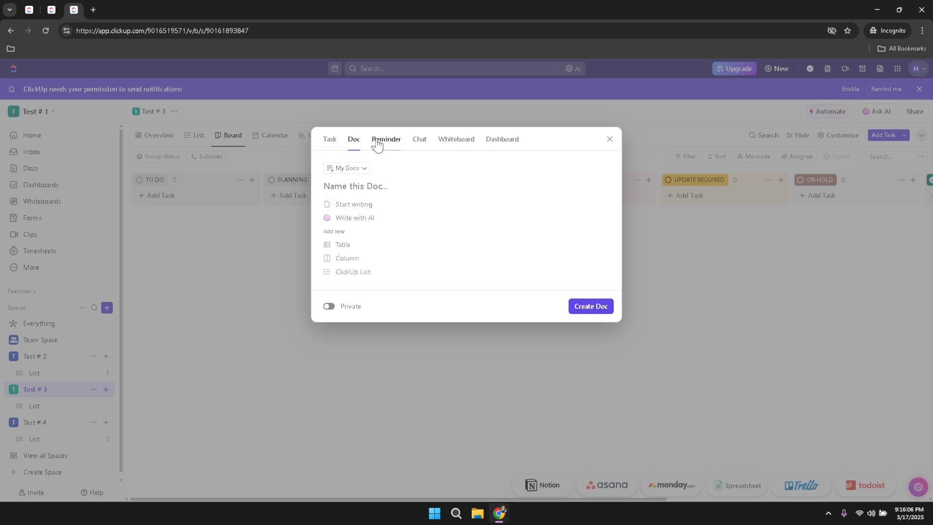
left_click(384, 139)
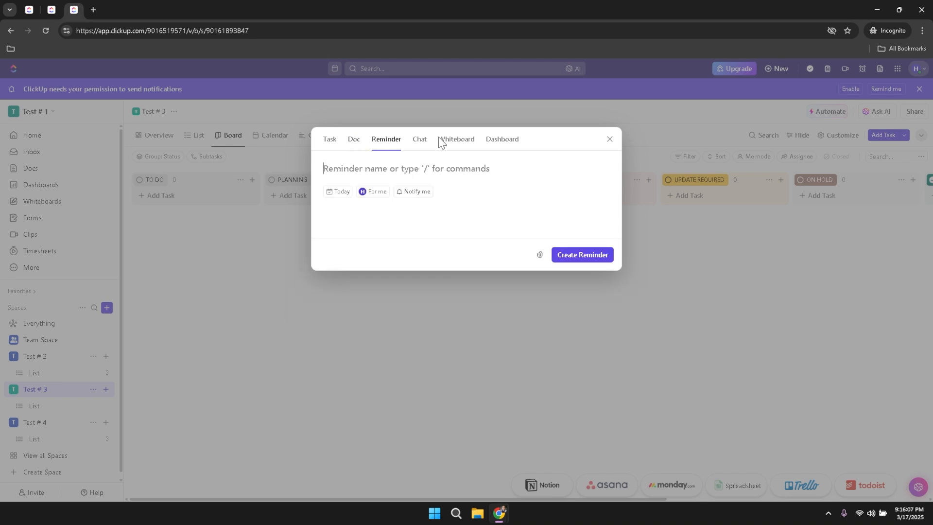
left_click(609, 140)
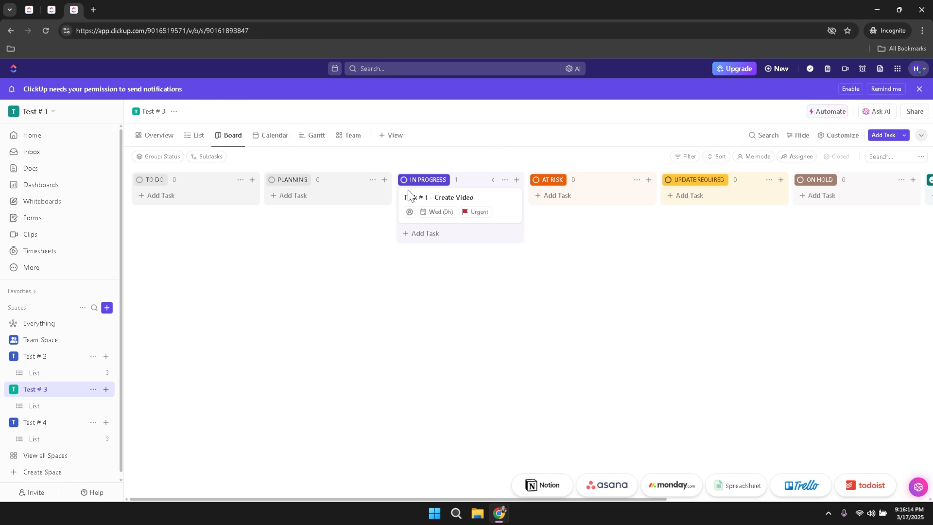
Go to the Home page by way of the Inbox and examine its cards from Recents and Agenda to Personal List and Assigned comments.
left_click(63, 151)
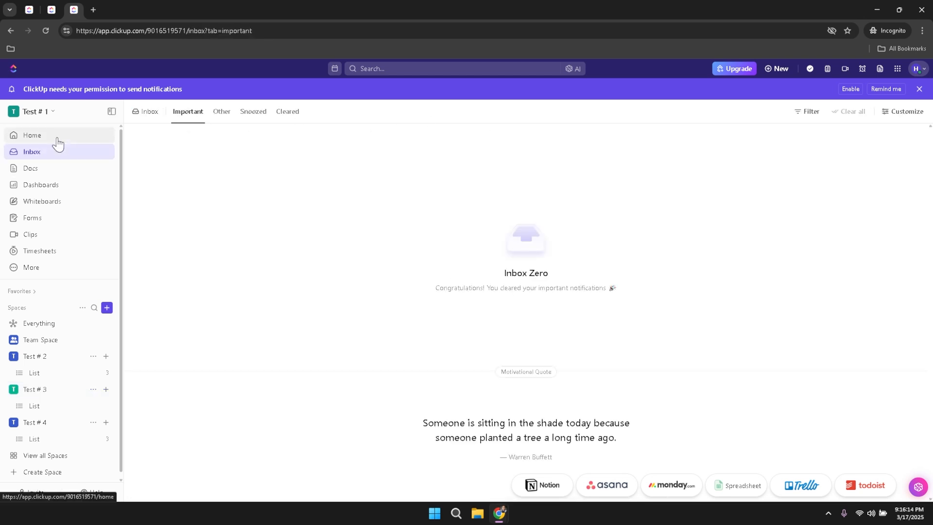
left_click(57, 141)
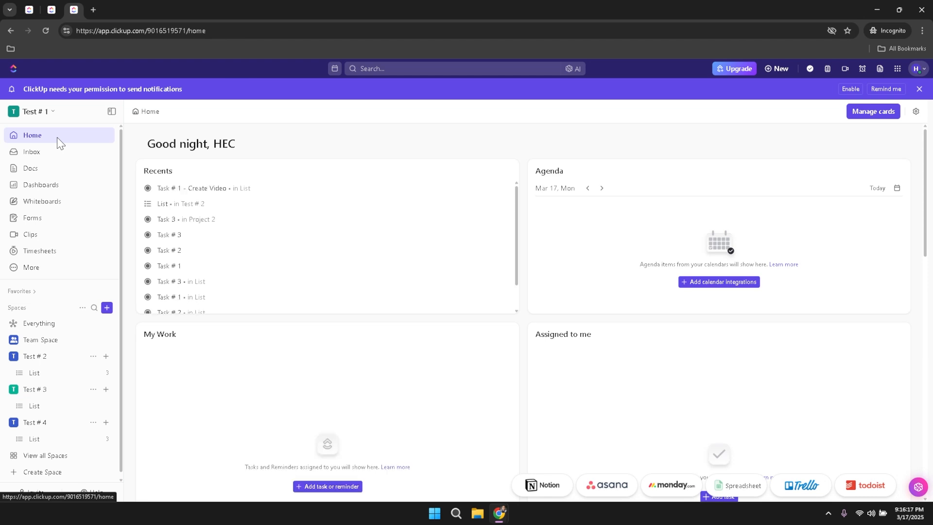
scroll(332, 277, "down", 1)
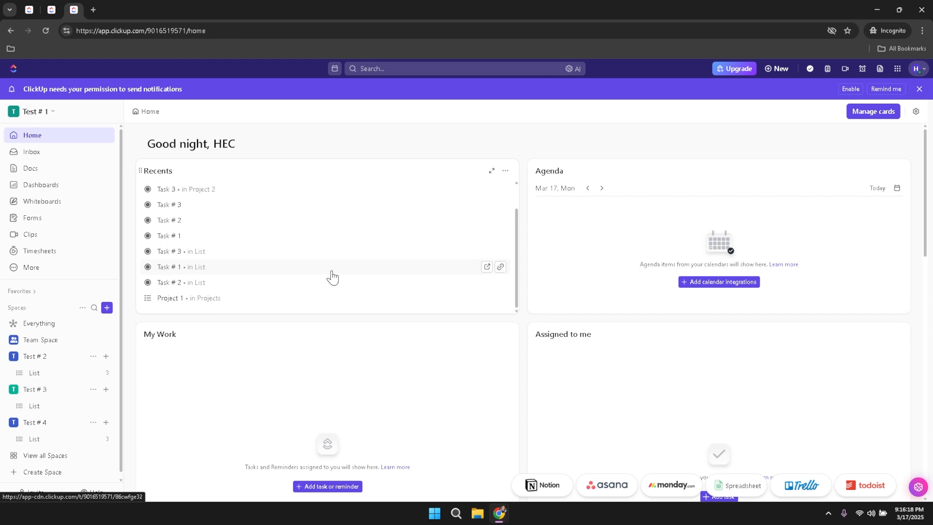
scroll(332, 277, "up", 1)
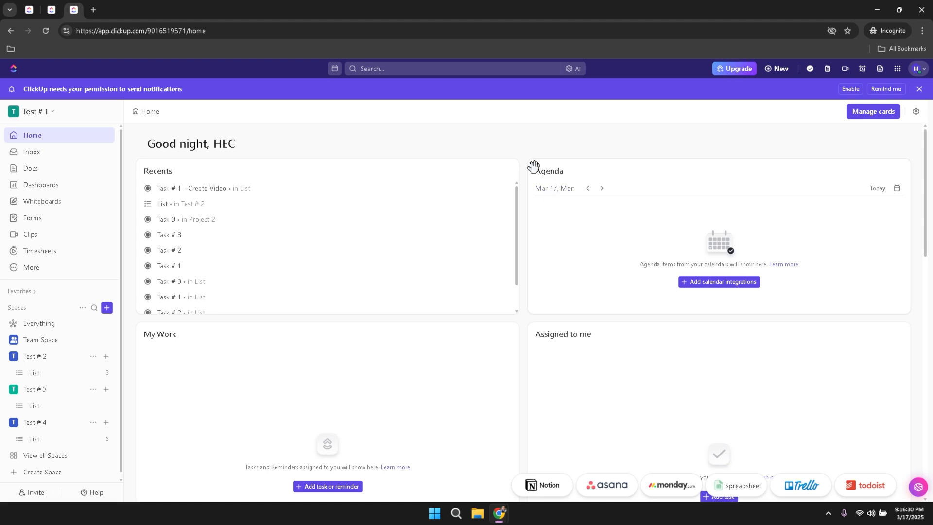
scroll(541, 215, "down", 2)
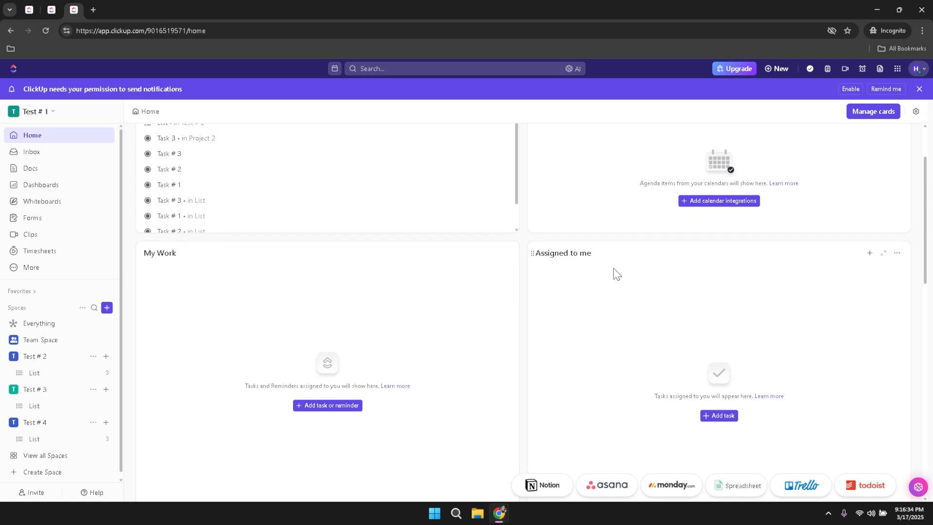
scroll(584, 261, "down", 3)
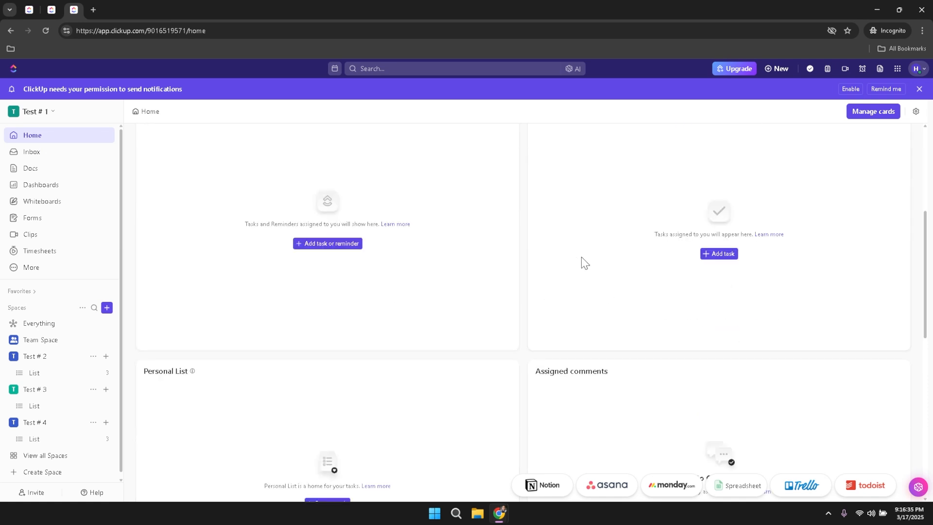
scroll(578, 271, "down", 2)
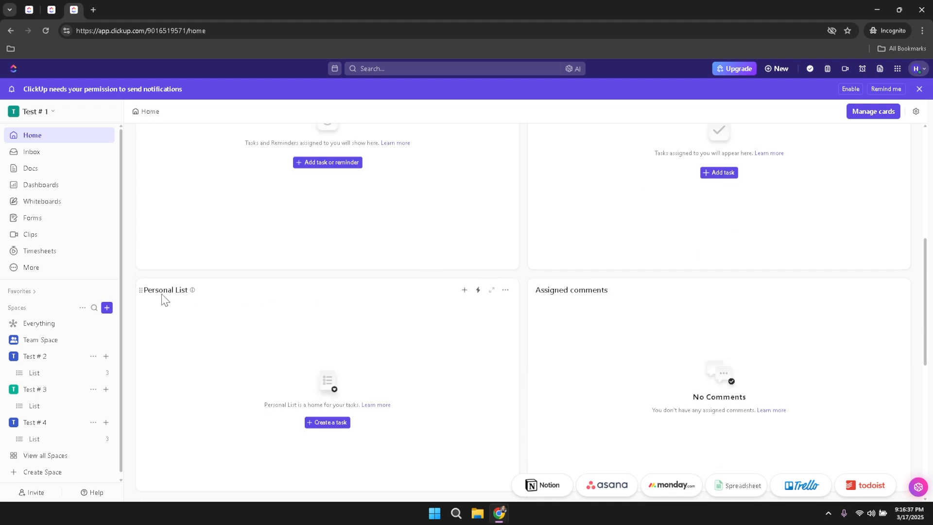
Examine the remaining Home cards down to LineUp and AI StandUp, and look over the page again from Recents and Agenda.
scroll(226, 302, "down", 2)
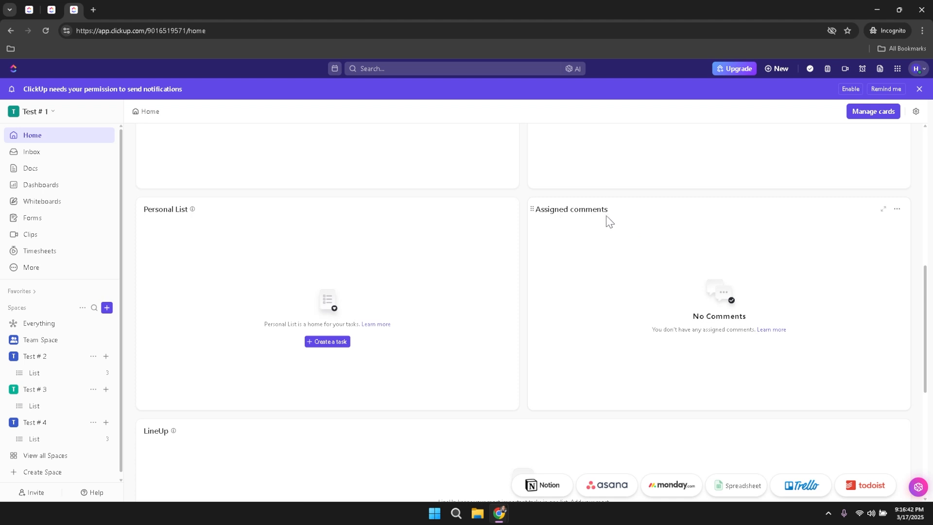
scroll(597, 239, "down", 2)
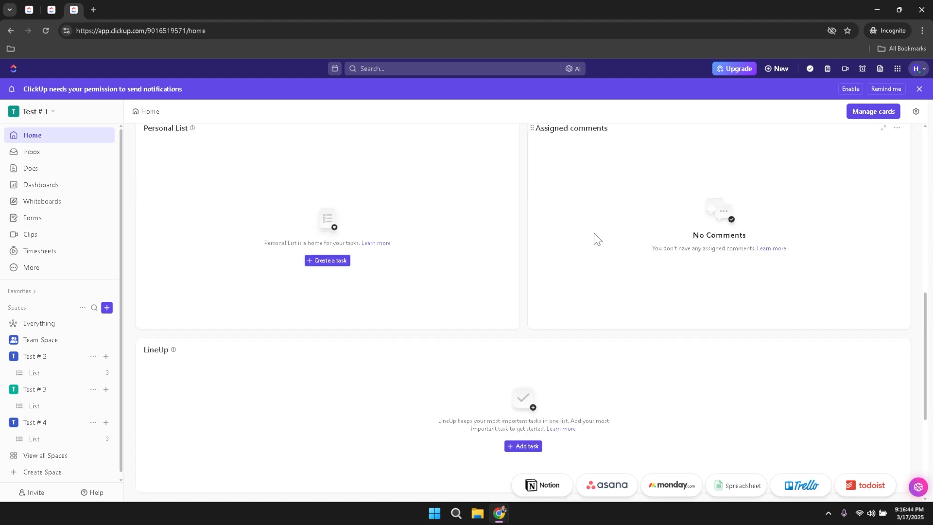
scroll(597, 238, "down", 2)
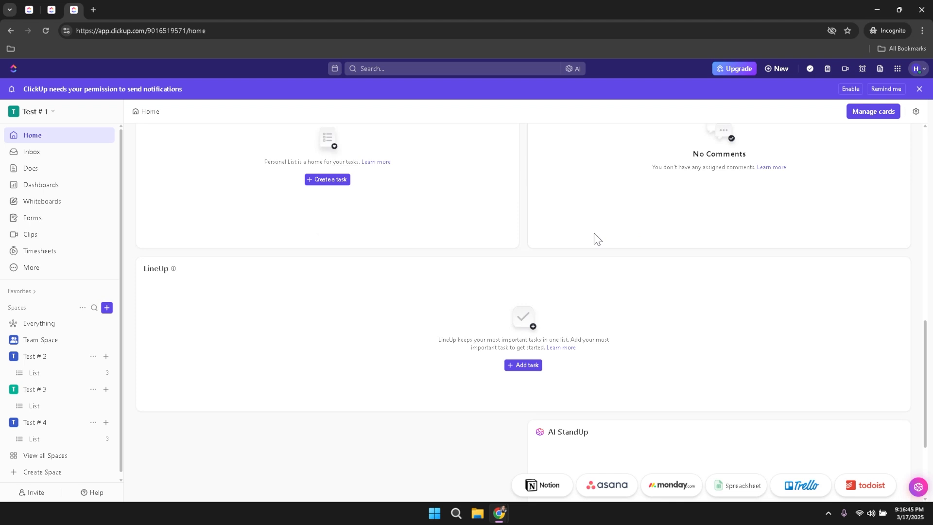
scroll(597, 238, "down", 2)
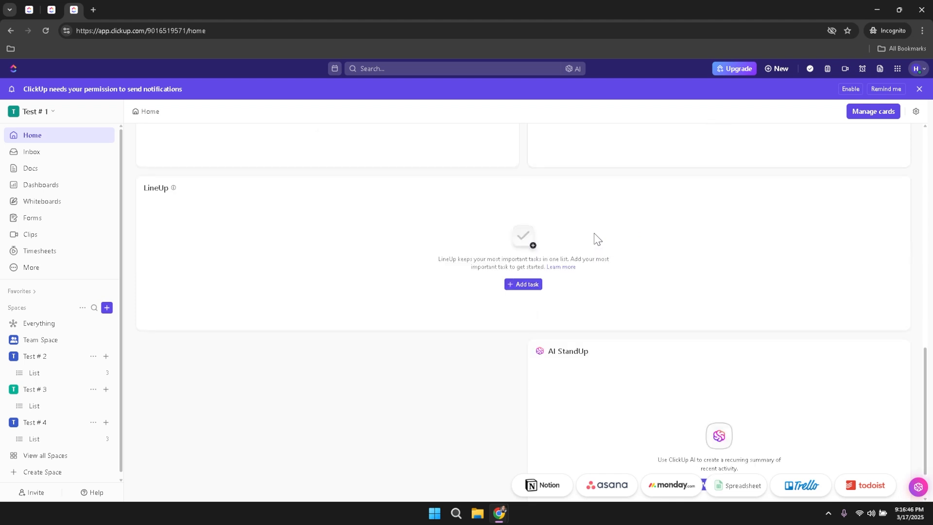
scroll(598, 239, "down", 2)
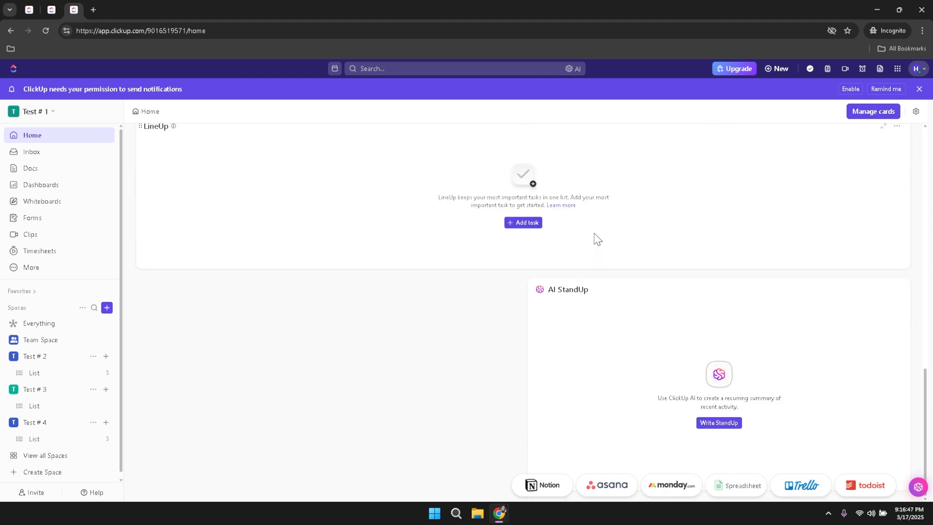
scroll(598, 238, "up", 14)
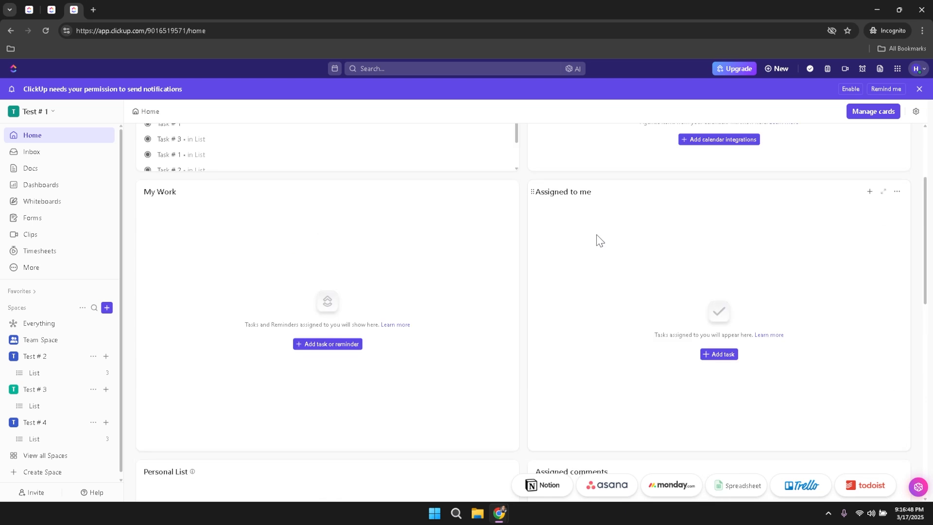
scroll(596, 245, "up", 3)
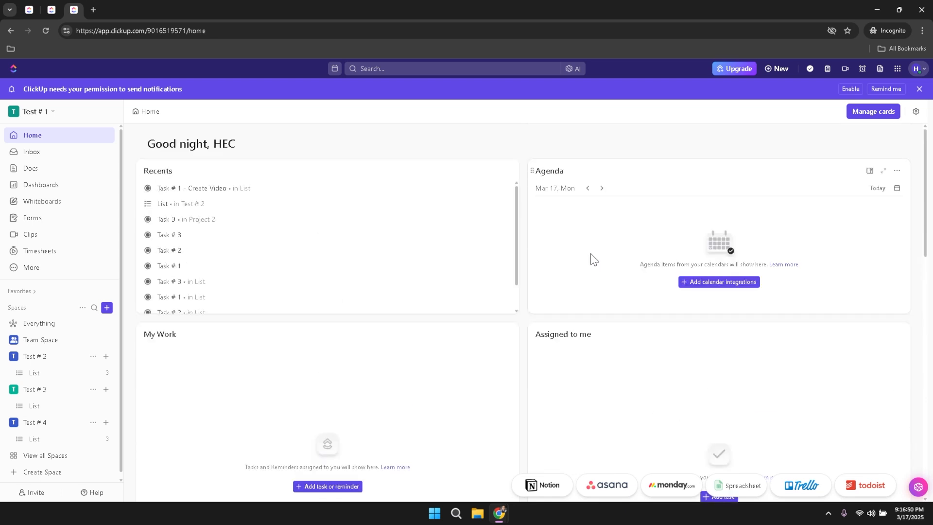
scroll(594, 259, "down", 5)
scroll(592, 261, "down", 5)
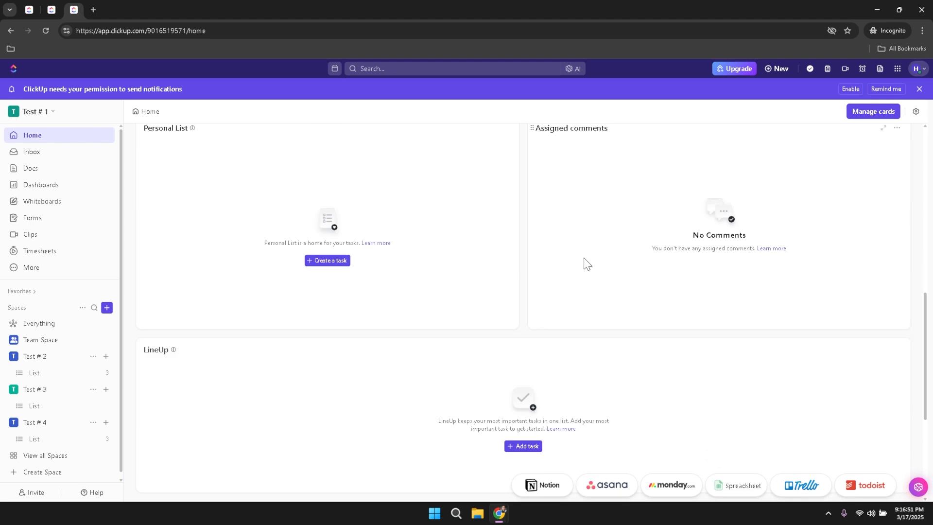
View the Inbox's Important and Snoozed notifications, and go to the Docs page.
left_click(40, 154)
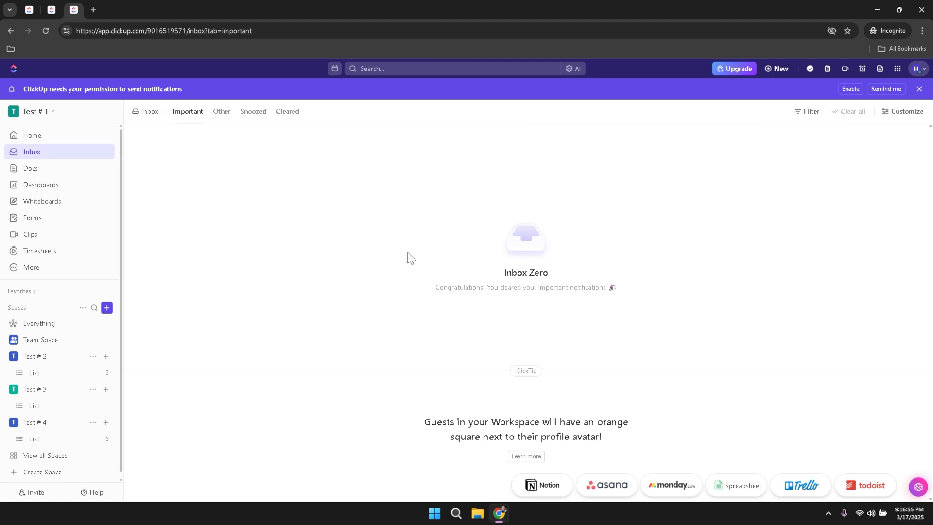
left_click(246, 120)
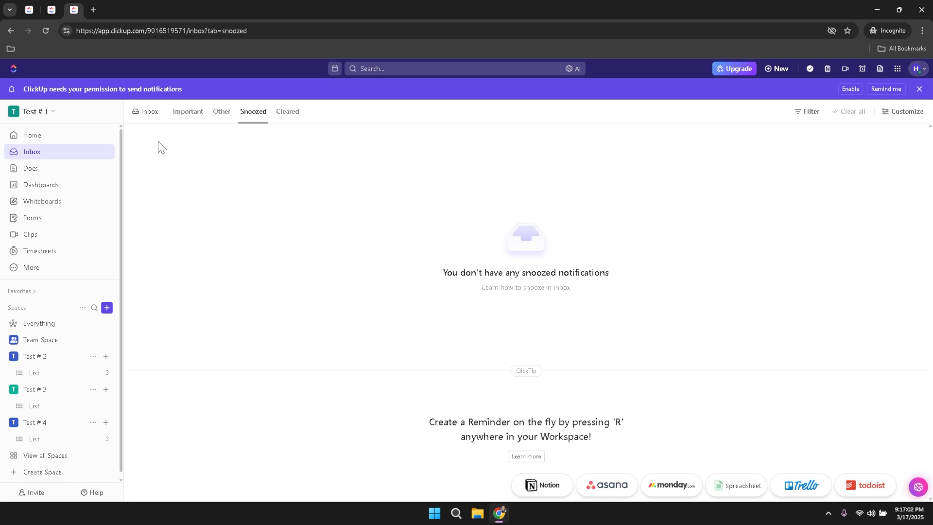
left_click(38, 168)
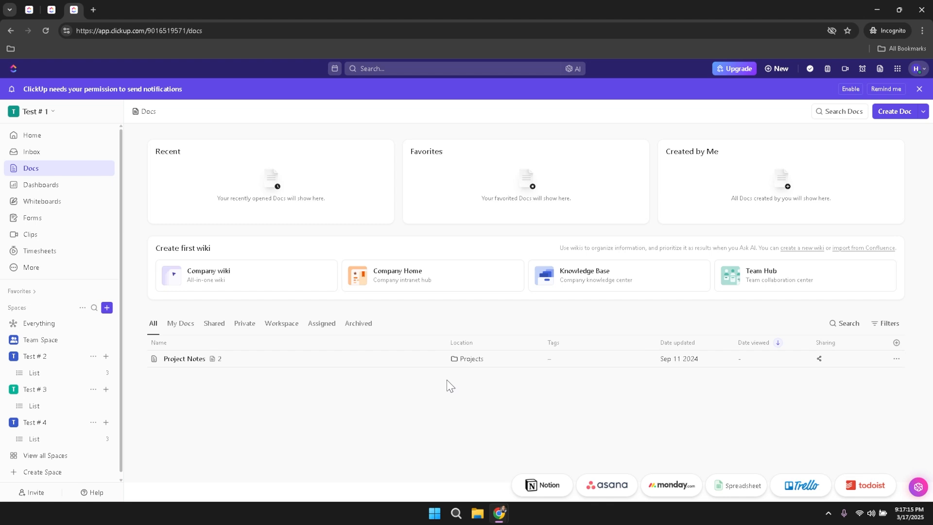
Visit the Dashboards, Whiteboards, Forms and Clips pages to view their templates and creation options, creating nothing.
left_click(75, 192)
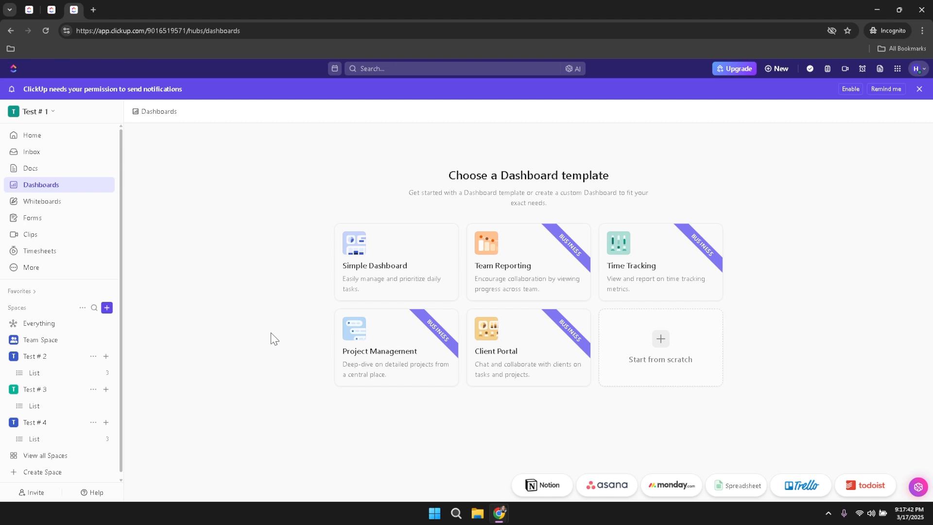
left_click(63, 206)
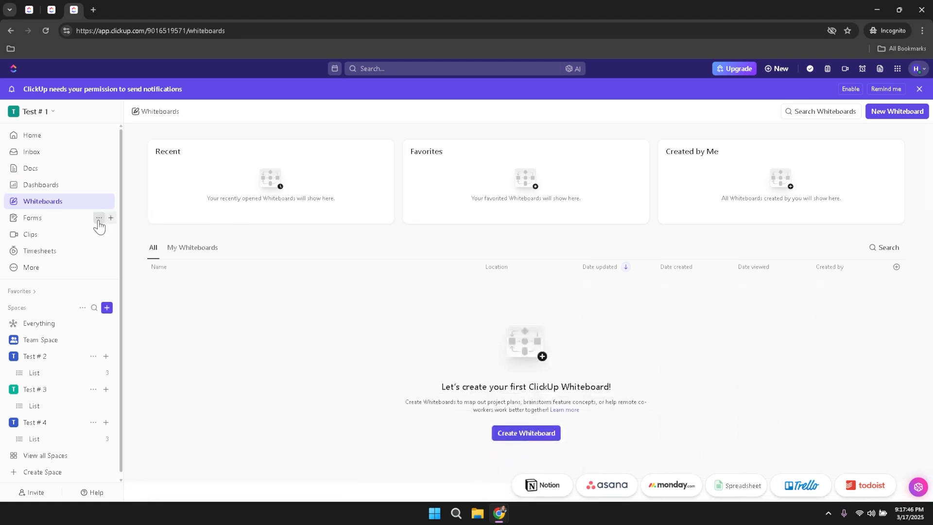
left_click(54, 226)
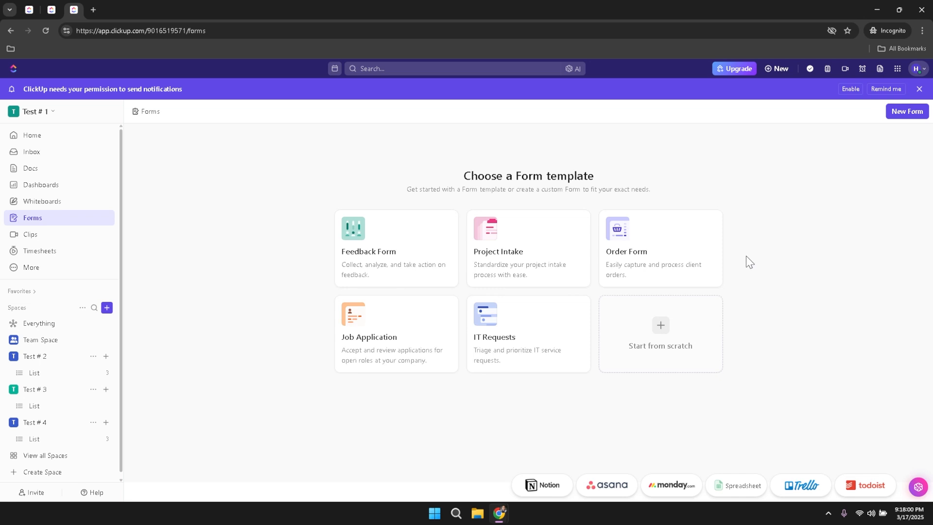
left_click(51, 250)
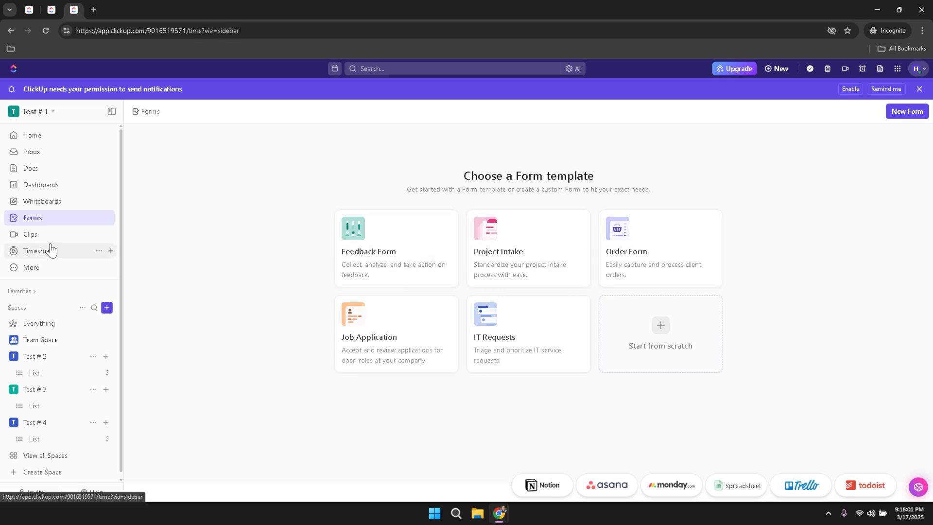
left_click(48, 237)
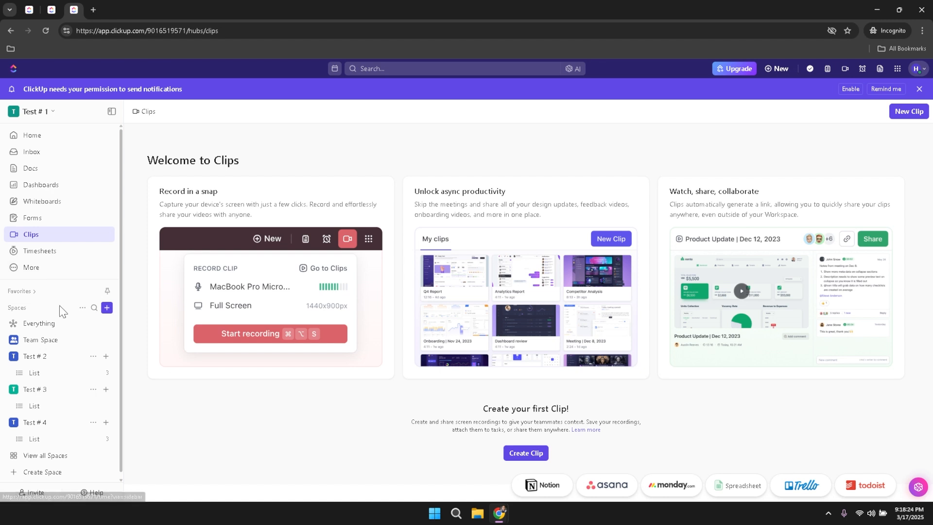
Pin Pulse to the sidebar, and open the Goals page from the additional workspace pages.
left_click(28, 270)
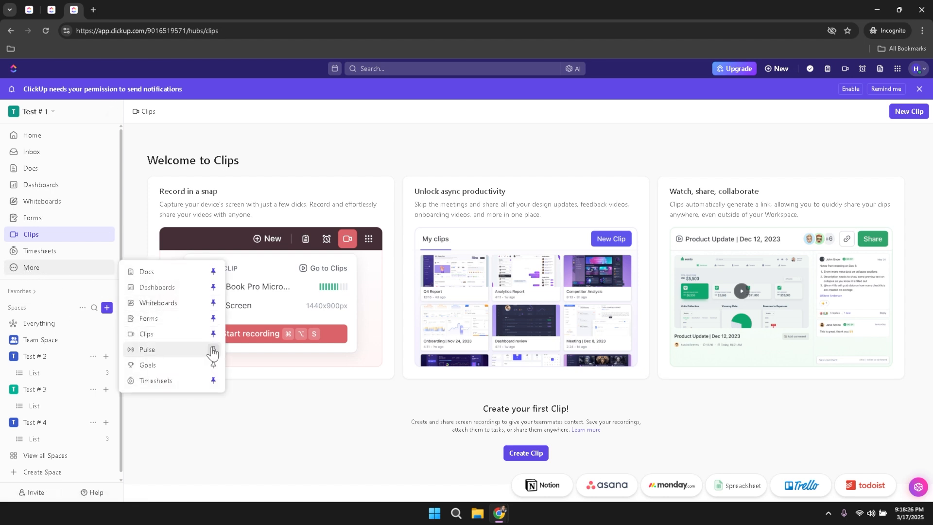
left_click(213, 349)
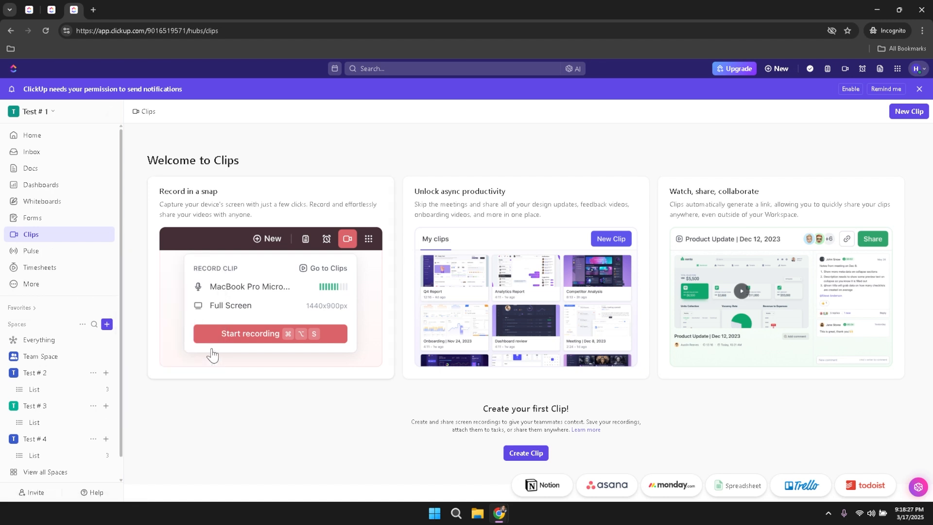
left_click(78, 284)
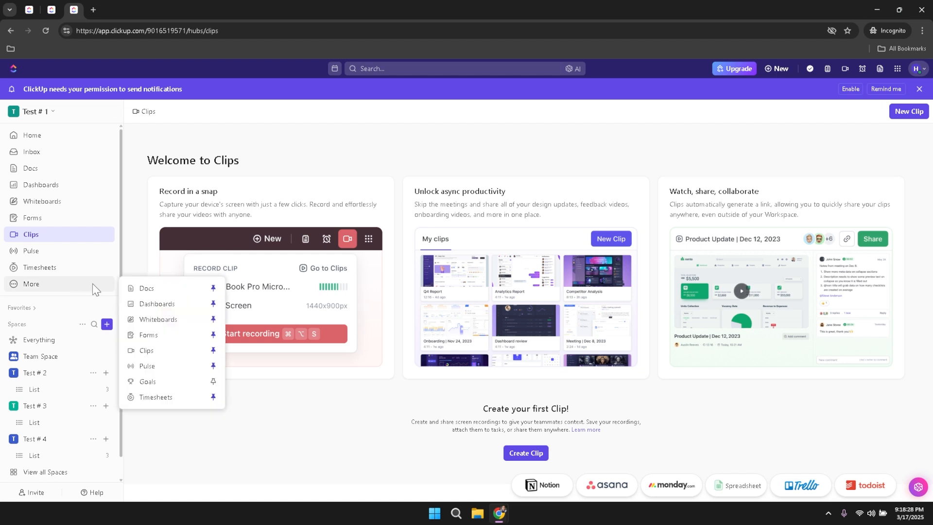
left_click(191, 382)
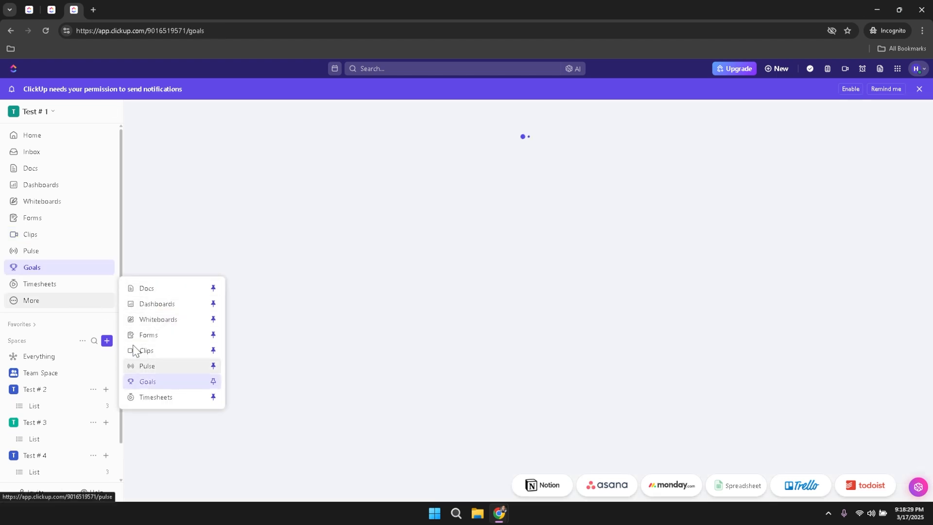
View the My timesheet page briefly, and return to the Goals page to look at its introduction.
left_click(38, 252)
left_click(47, 269)
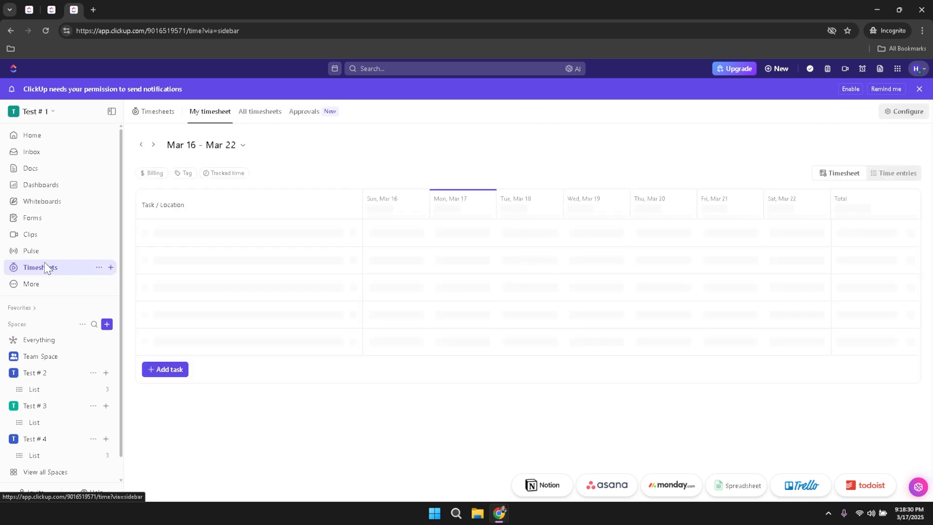
left_click(38, 288)
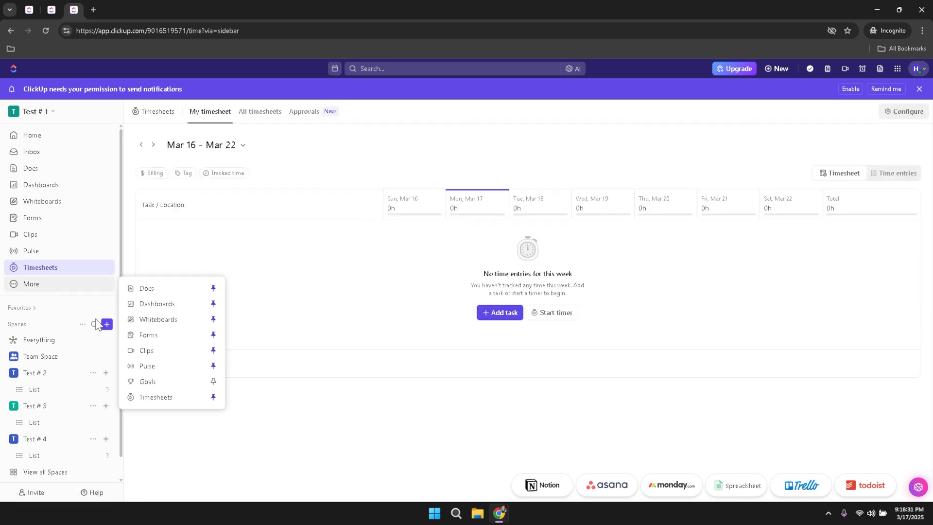
left_click(187, 381)
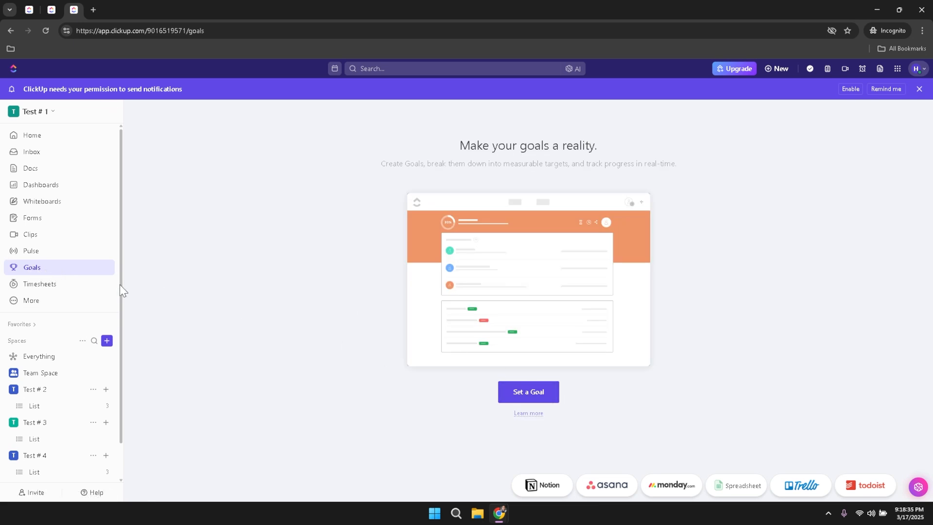
Review the Timesheets page's All timesheets and Approvals views, and return to My timesheet.
left_click(51, 284)
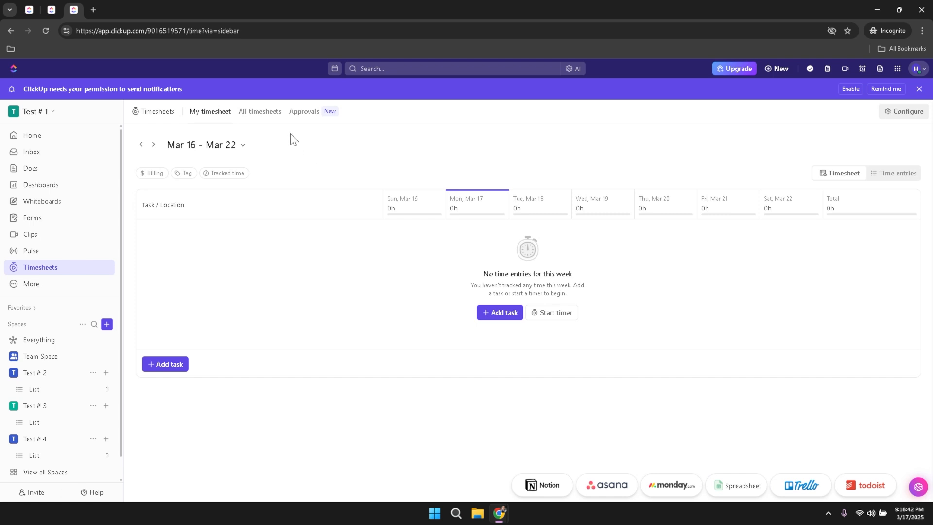
left_click(282, 118)
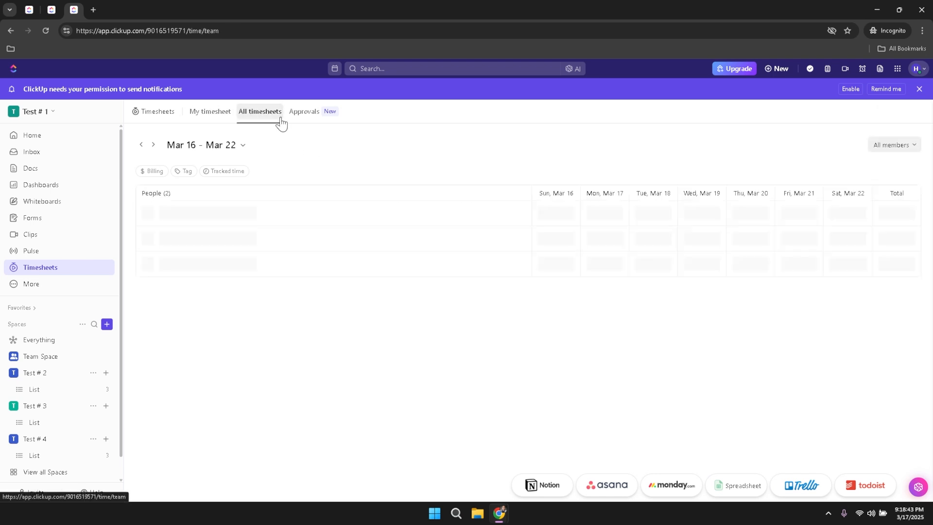
left_click(299, 119)
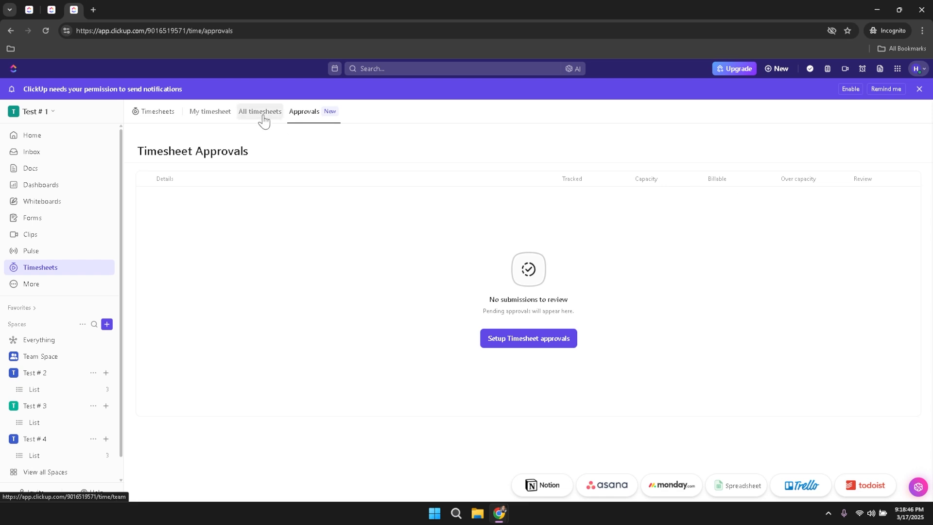
left_click(219, 117)
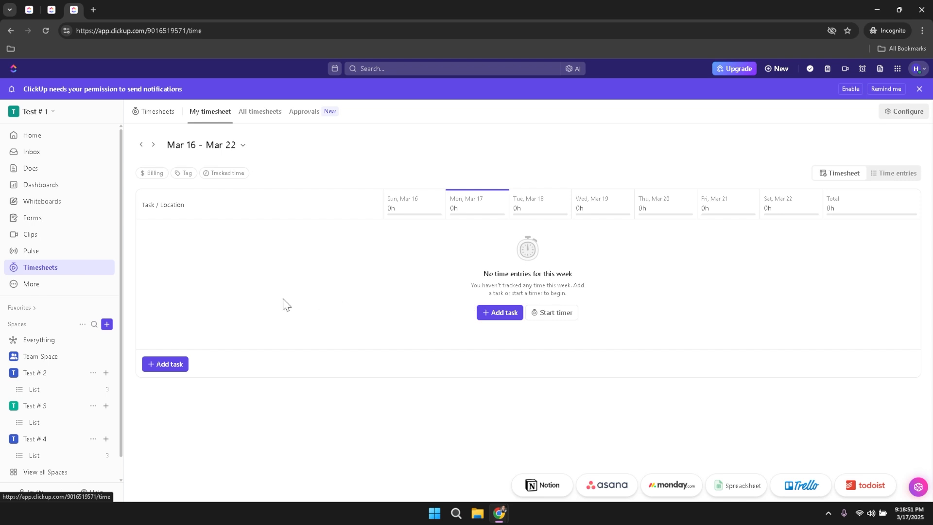
Pin Goals to the sidebar, and check the list of pinned pages before closing it.
left_click(42, 288)
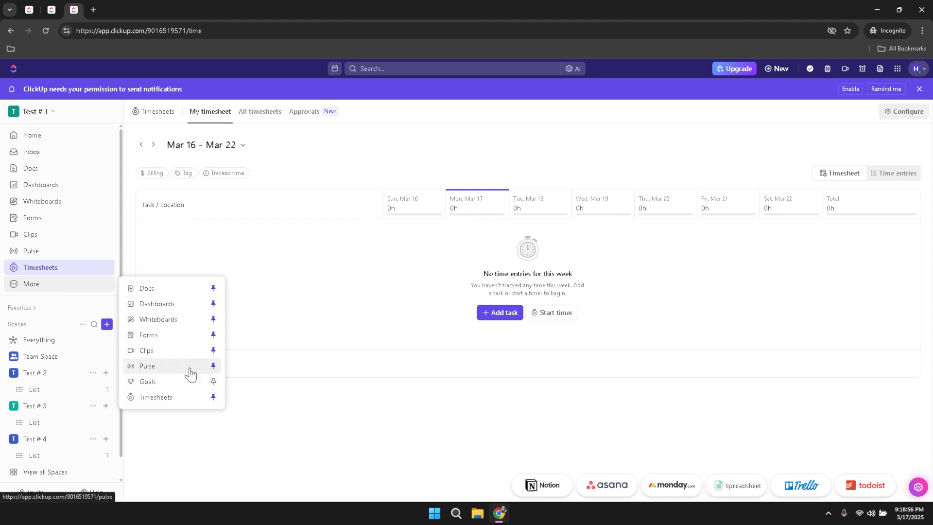
left_click(213, 383)
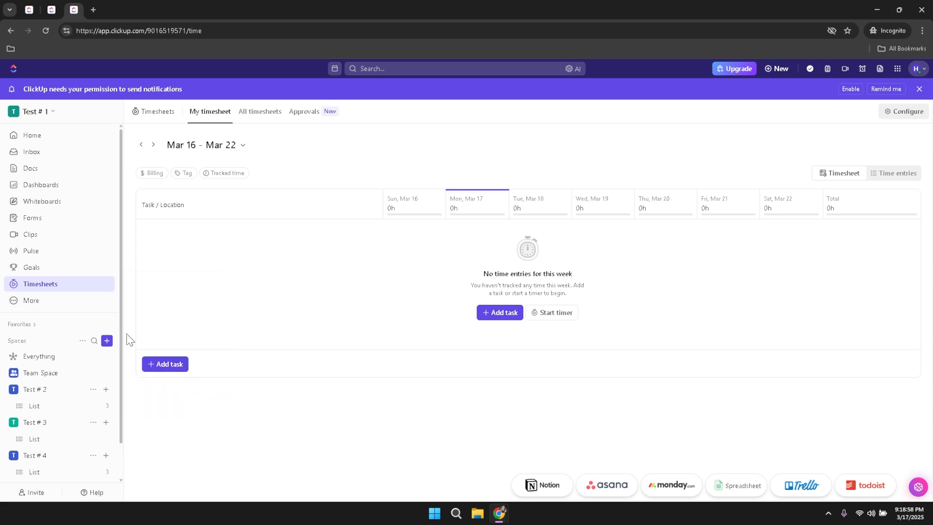
left_click(52, 303)
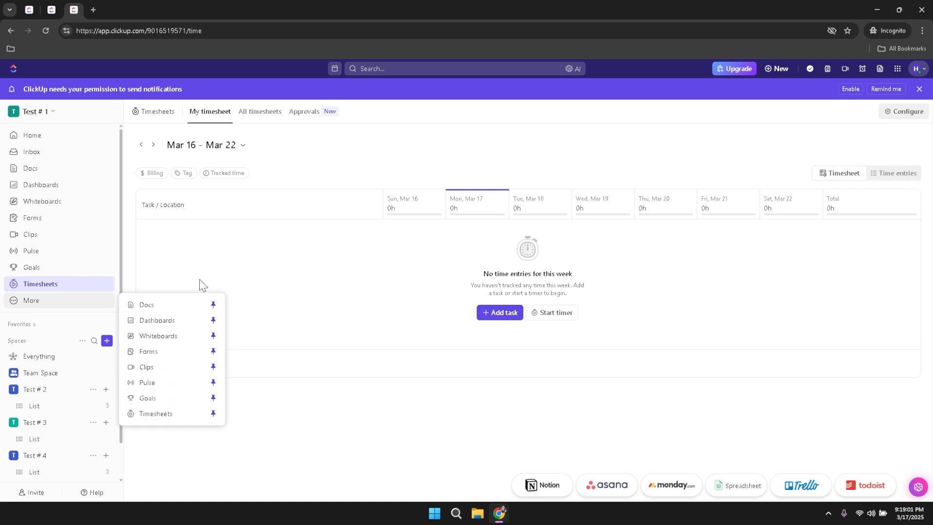
left_click(222, 276)
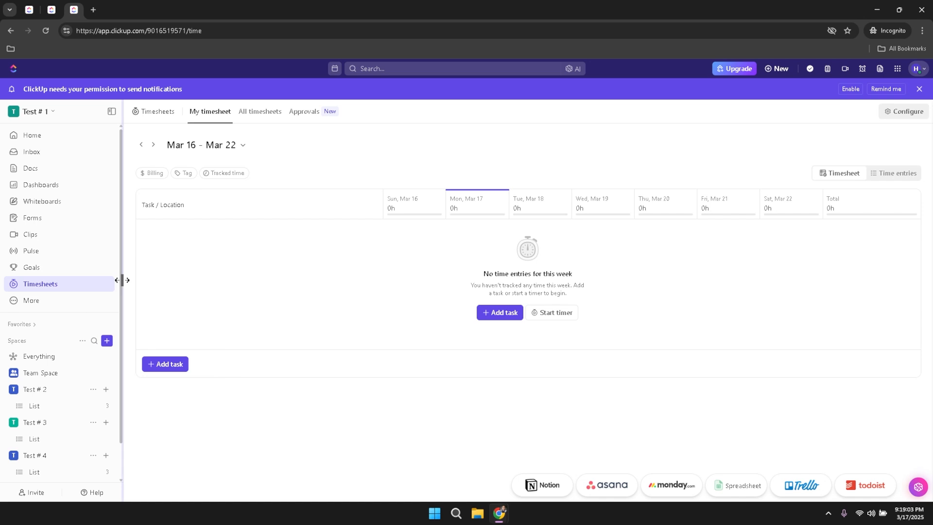
Narrow the sidebar slightly, and open the Test # 2 Space's Overview followed by the Test # 3 Space's Board.
left_click_drag(122, 280, 117, 301)
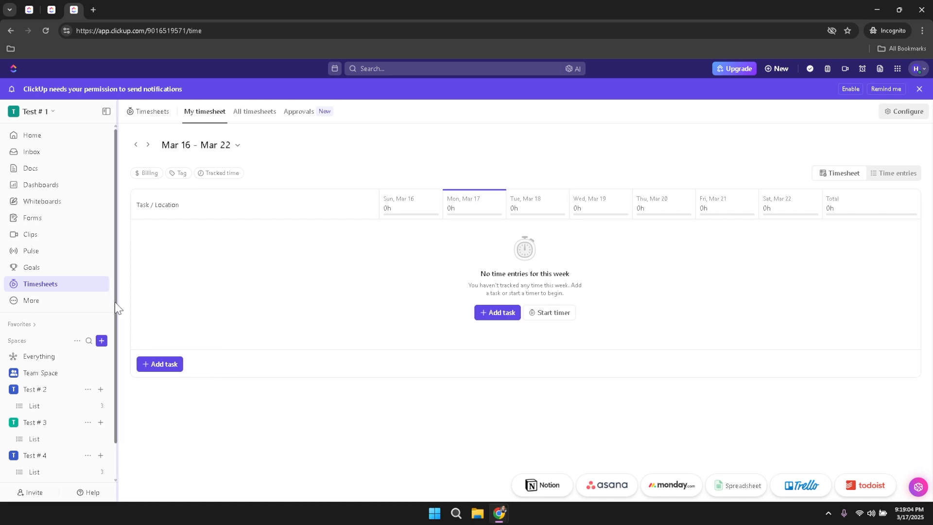
scroll(115, 340, "down", 2)
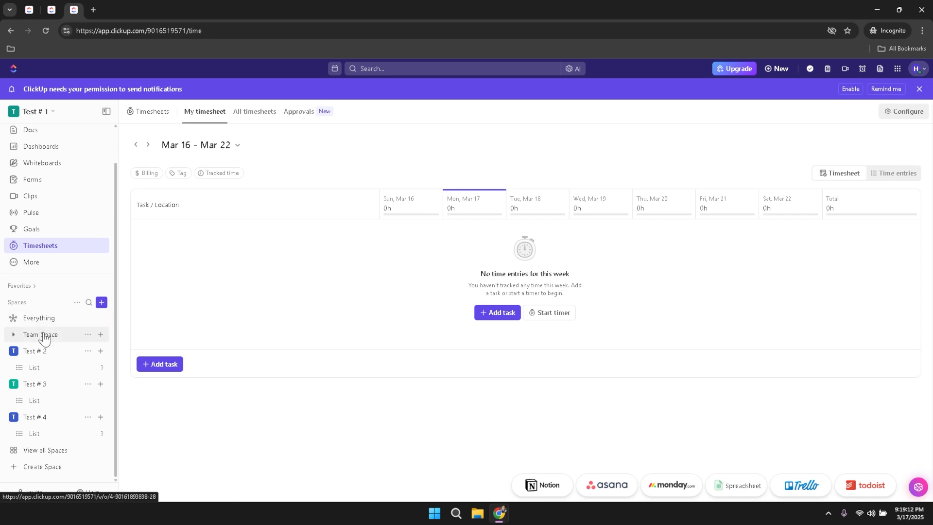
left_click(35, 360)
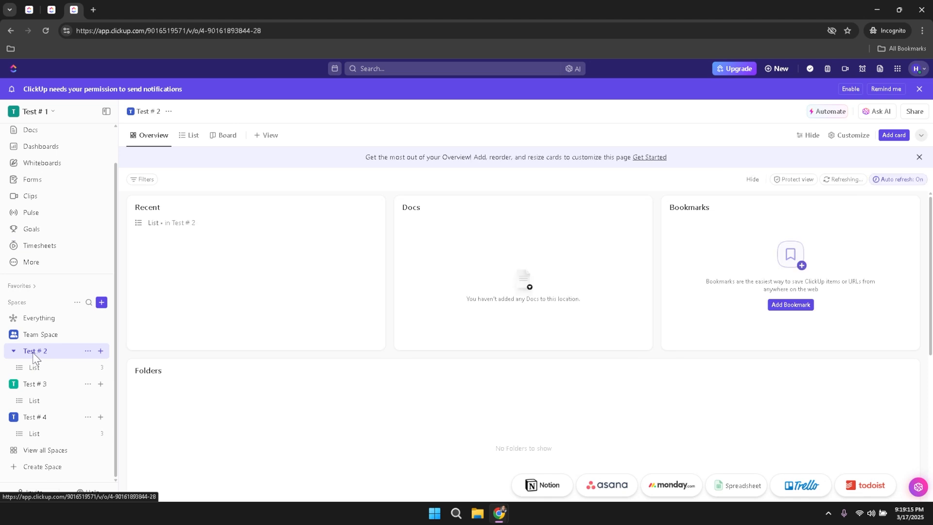
left_click(35, 385)
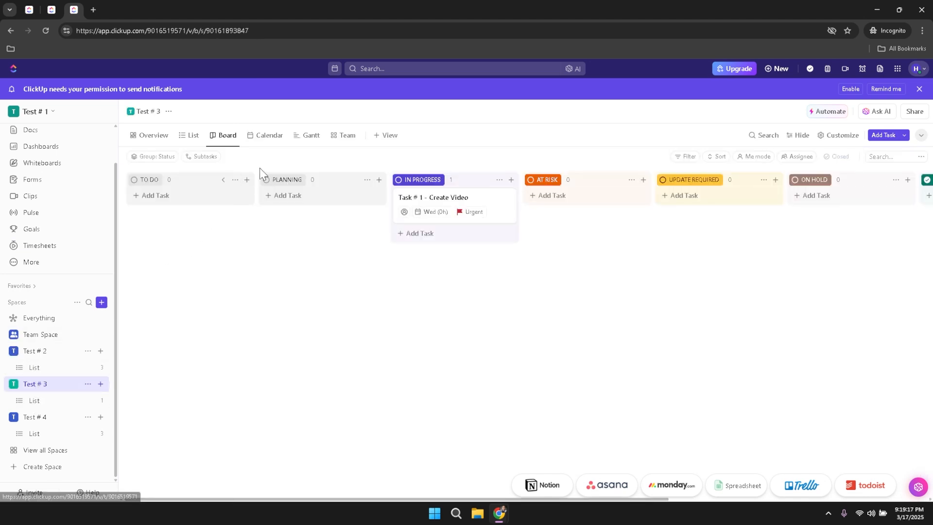
View the Test # 3 Space's Gantt and Team views, dismissing the Business trial offer.
left_click(307, 137)
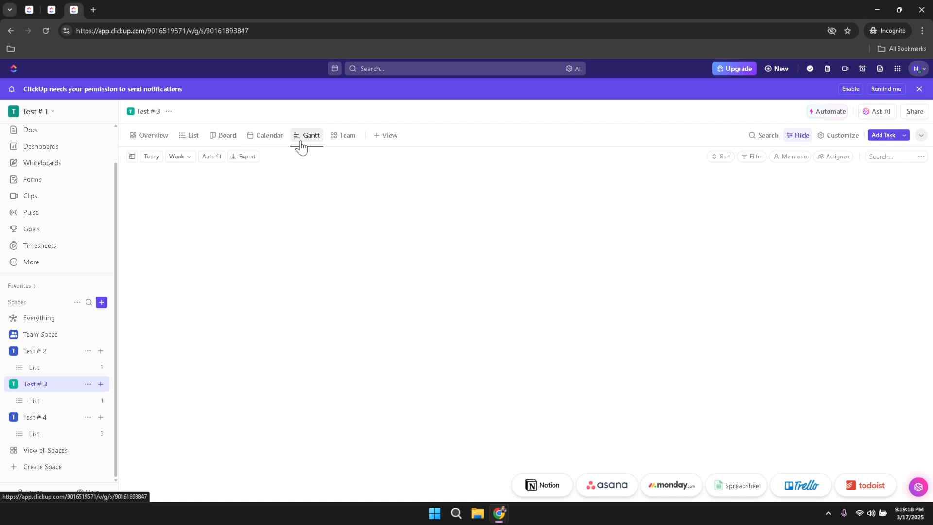
left_click(343, 140)
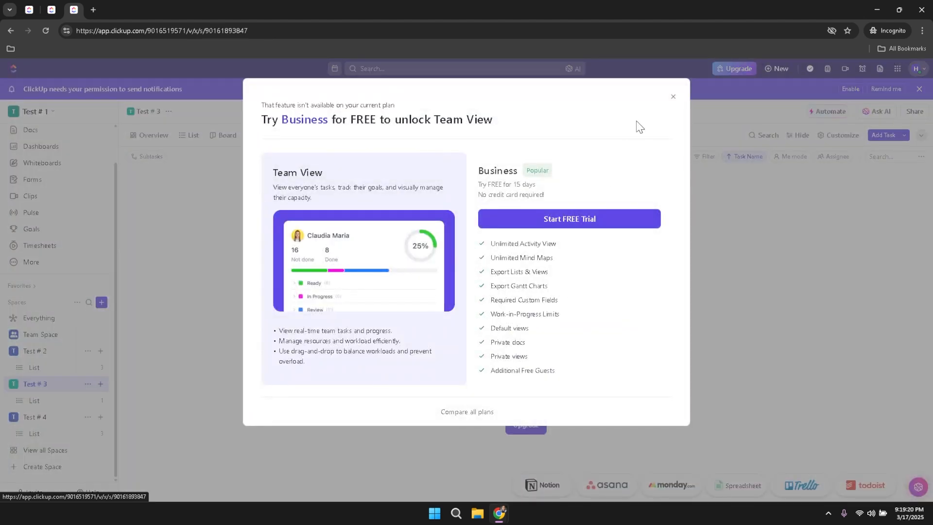
left_click(674, 97)
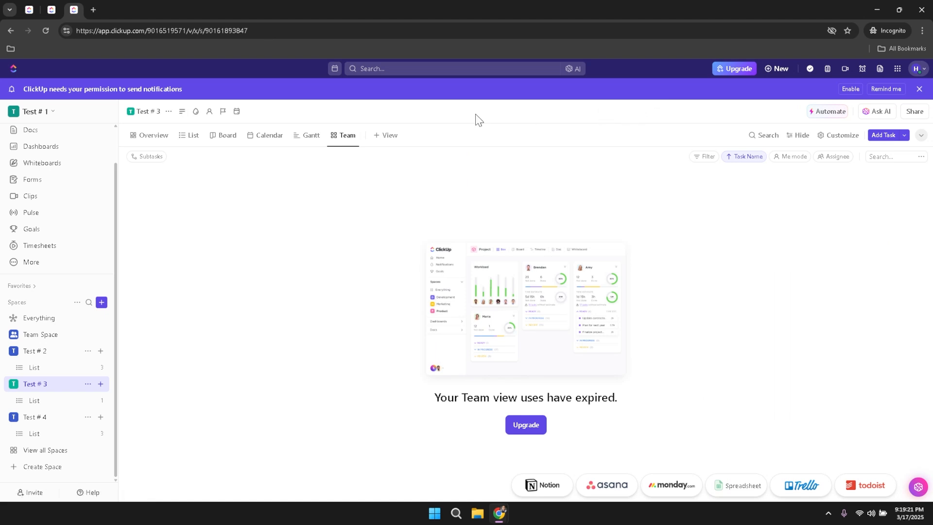
Look over the view types that can be added to the Space, and return to its Board view.
left_click(385, 137)
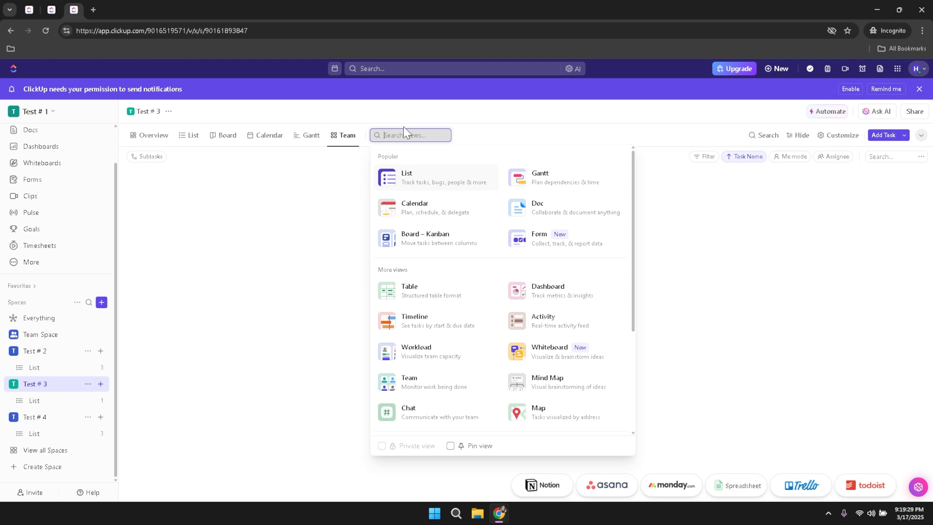
left_click(500, 128)
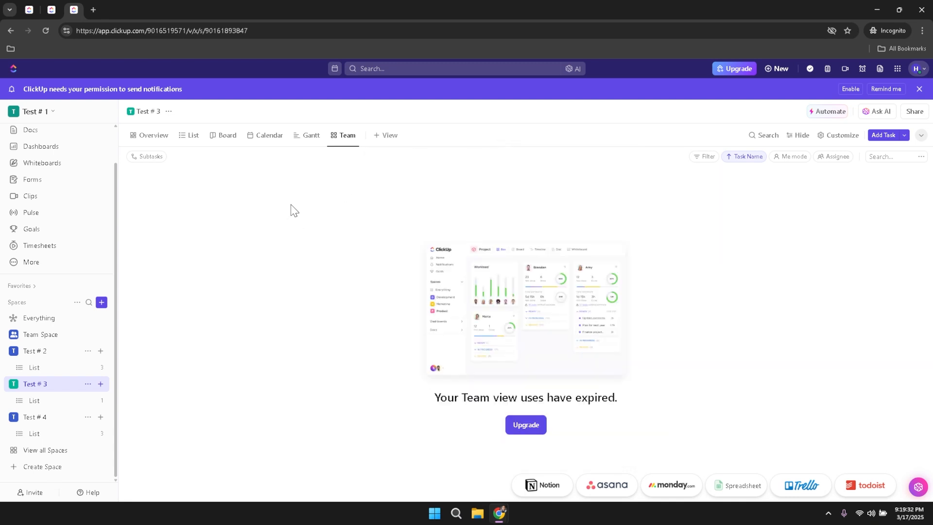
left_click(219, 139)
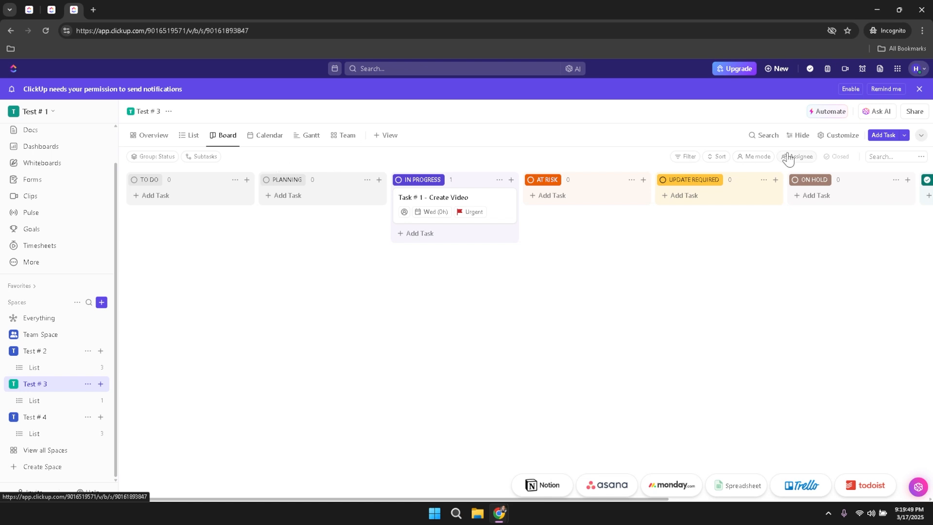
Look at the new task form and its slash commands, and close the form without creating a task.
left_click(883, 136)
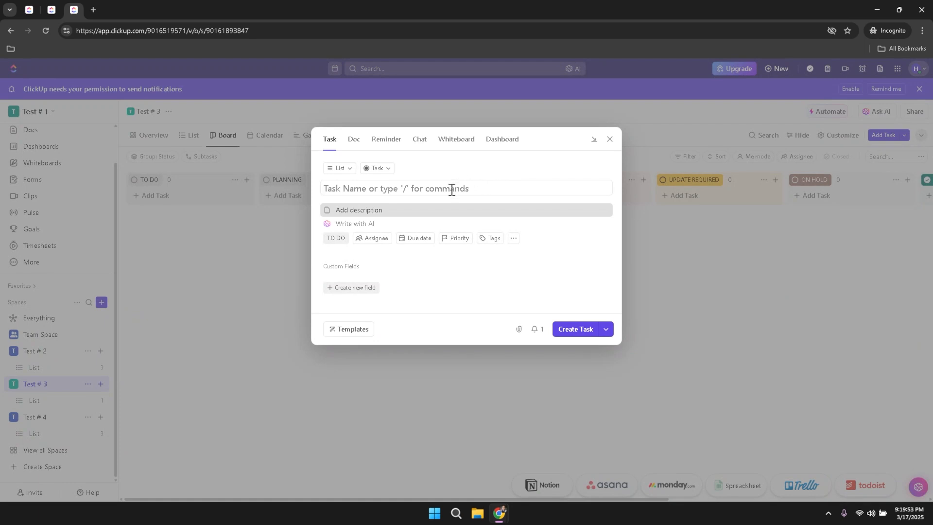
type("/")
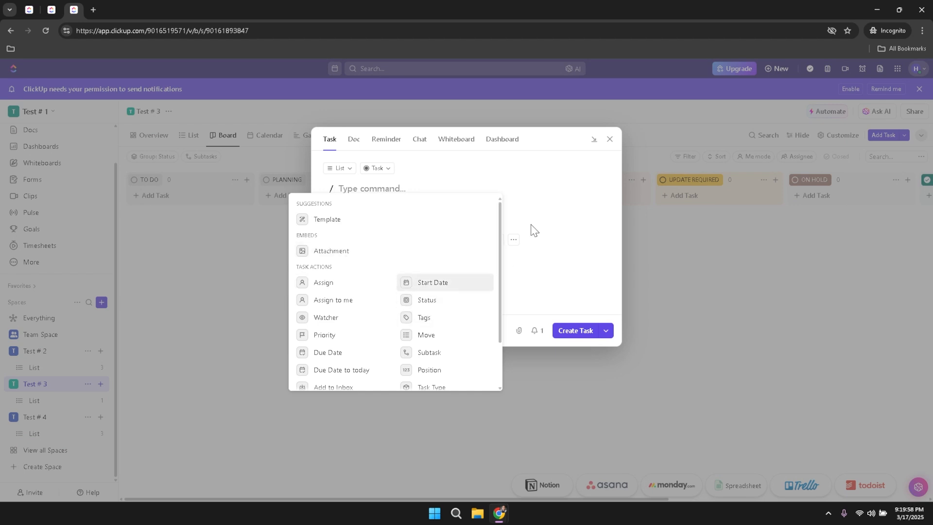
left_click(563, 173)
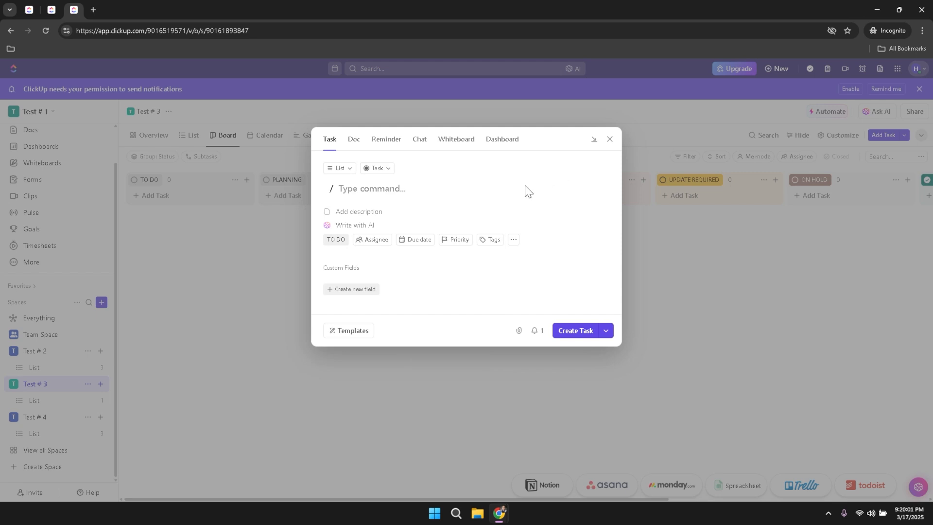
left_click(609, 141)
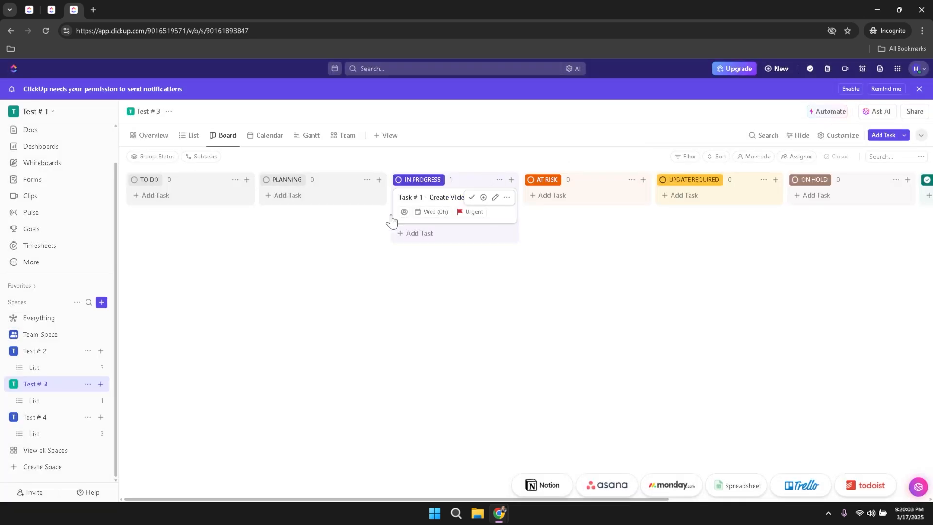
Create a task named Sample Task in the TO DO column, due tomorrow (March 18) with Normal priority.
left_click(170, 196)
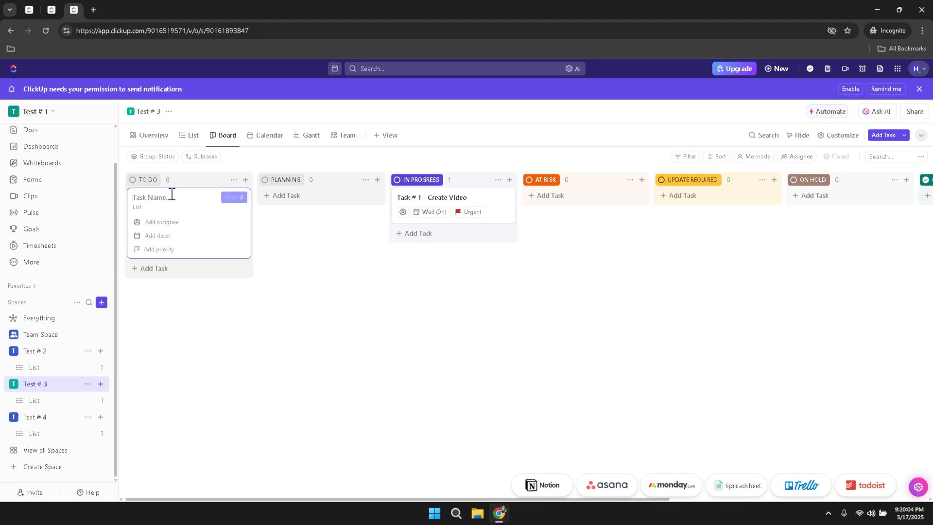
left_click(167, 238)
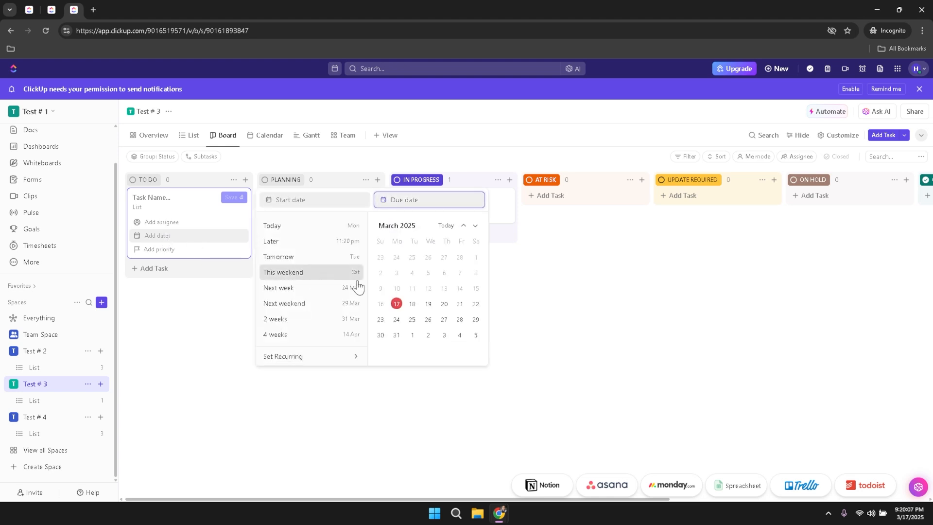
left_click(413, 303)
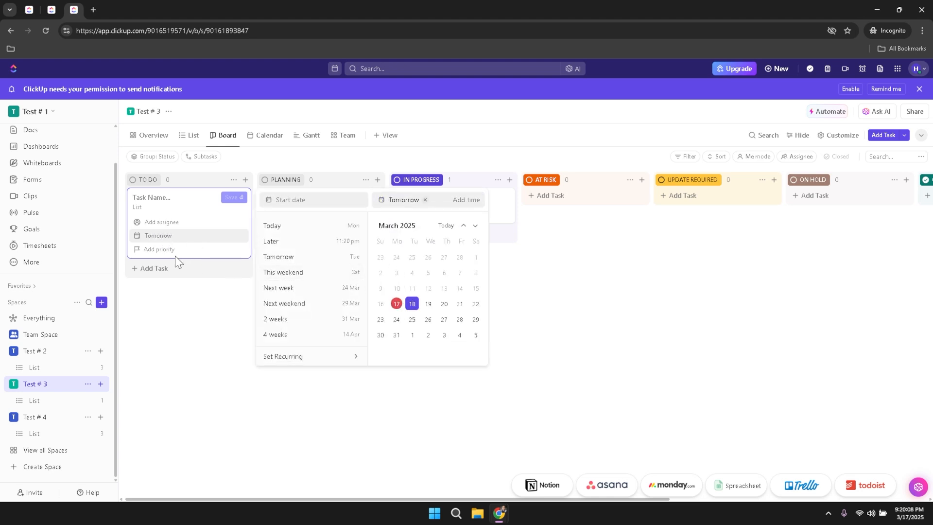
left_click(164, 198)
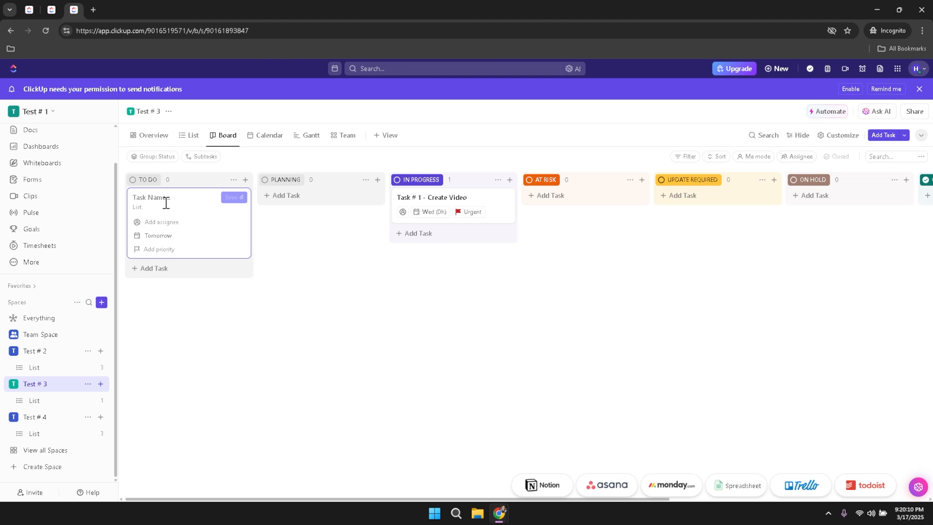
type("Sample Task")
left_click(157, 250)
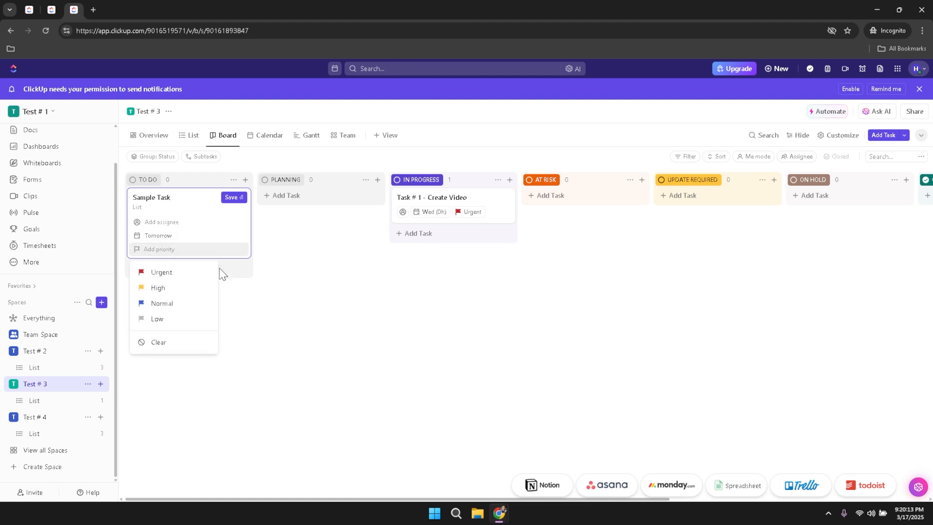
left_click(160, 304)
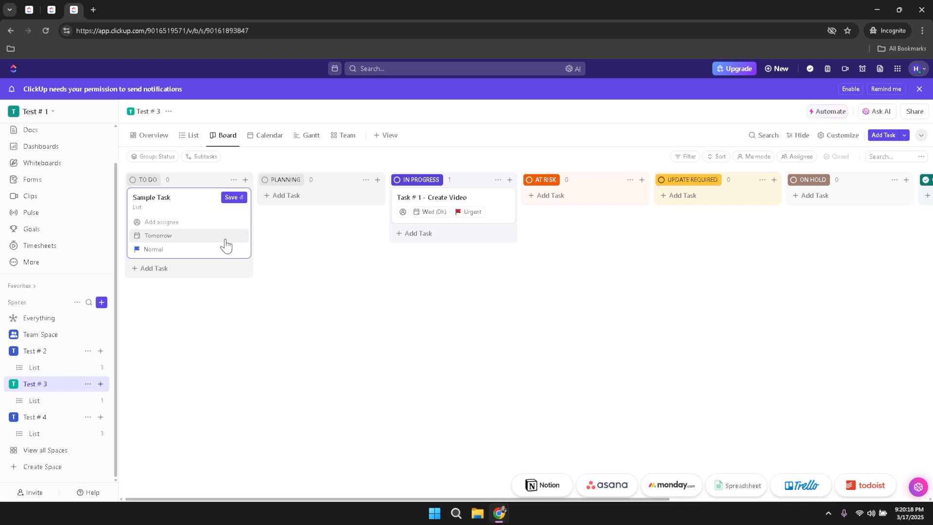
left_click(231, 197)
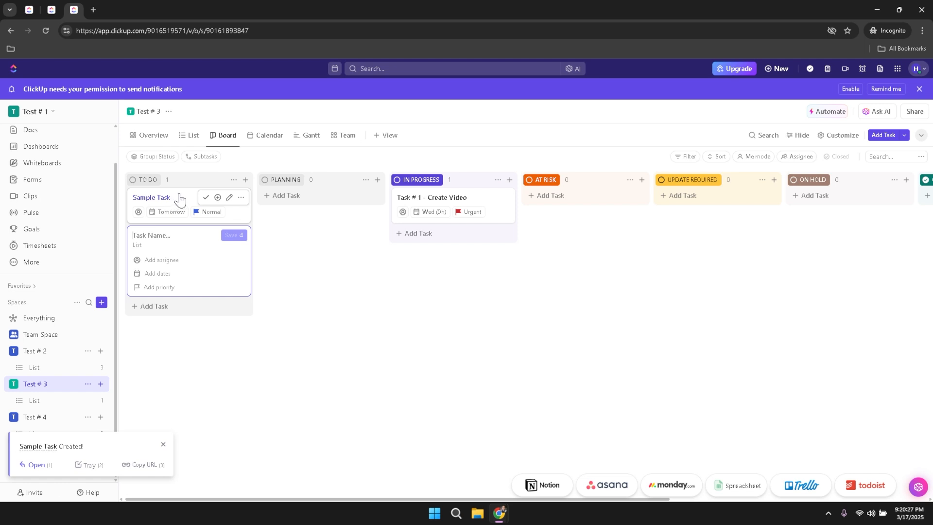
Open Sample Task and review its properties, custom fields, subtasks, checklists, attachments and activity.
left_click(179, 198)
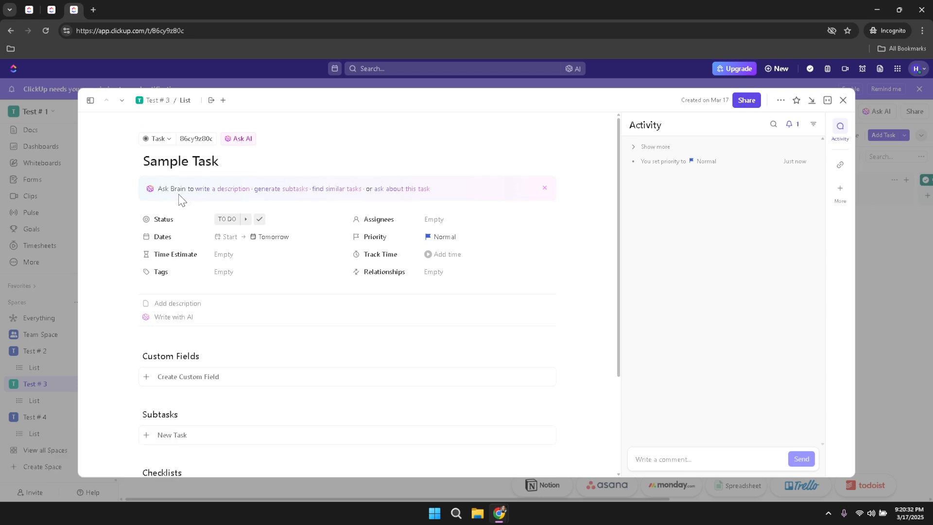
mouse_move(183, 231)
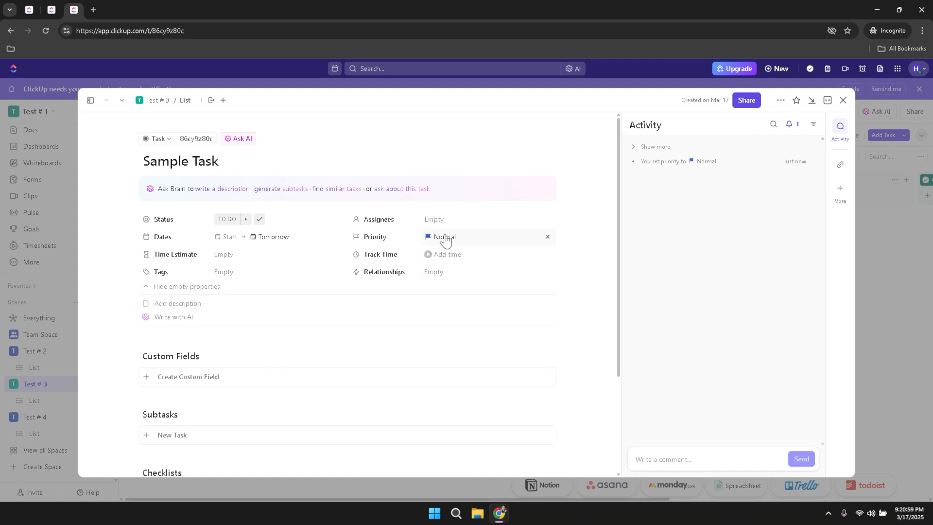
scroll(433, 277, "down", 2)
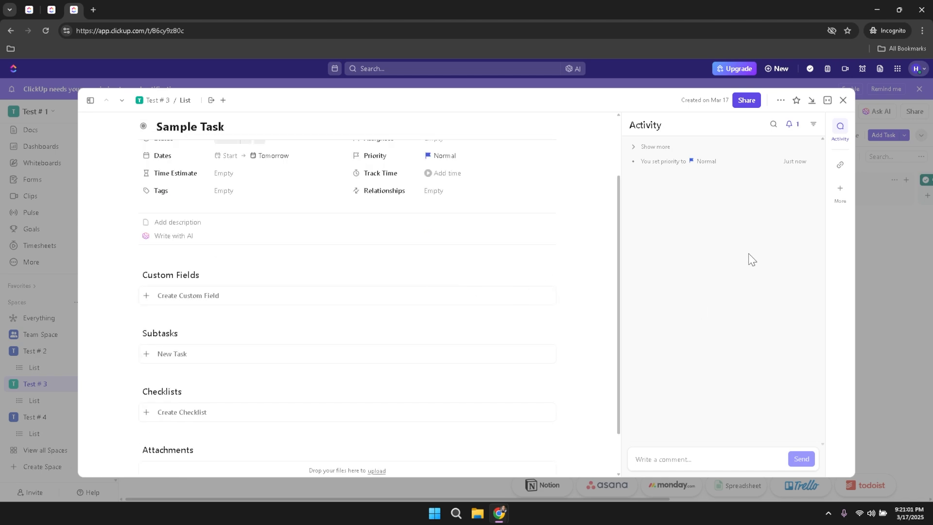
scroll(531, 282, "up", 3)
scroll(429, 308, "down", 4)
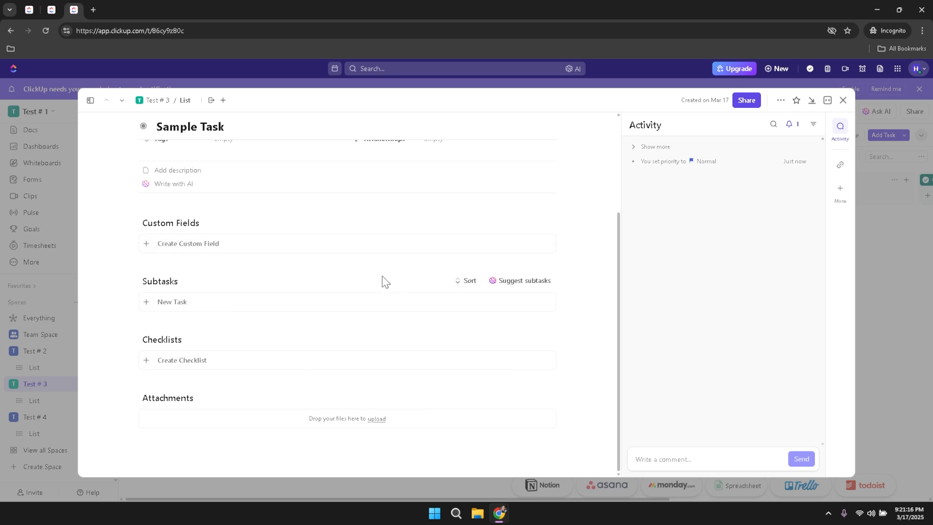
scroll(394, 281, "up", 3)
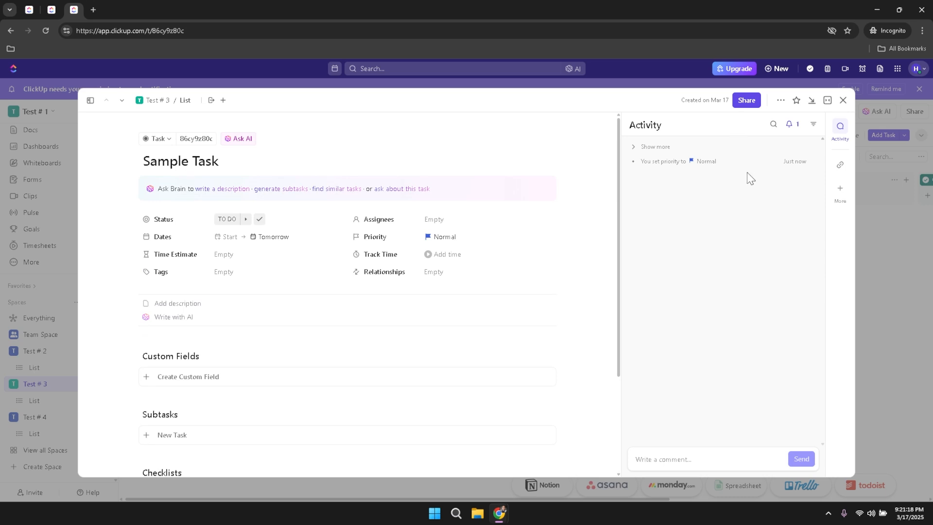
Post the comment "This is a sample comment" on Sample Task.
left_click(703, 459)
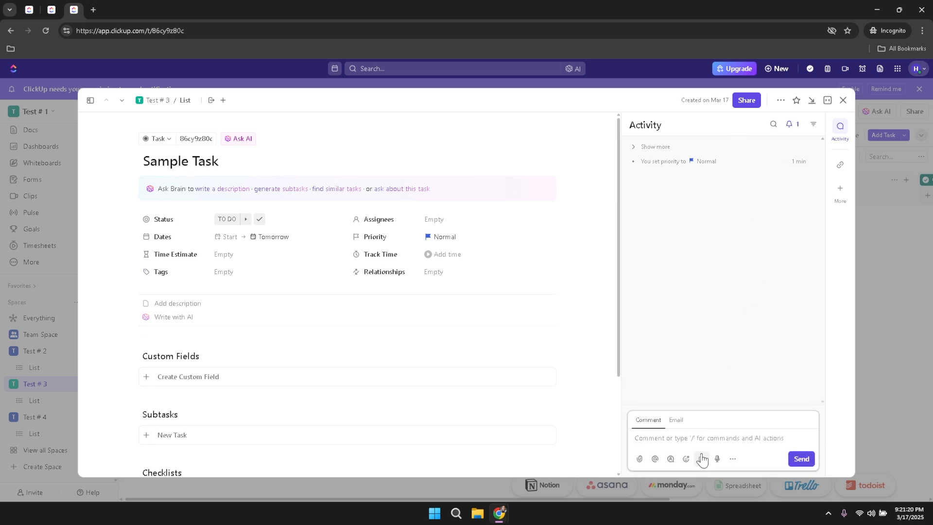
type("This is")
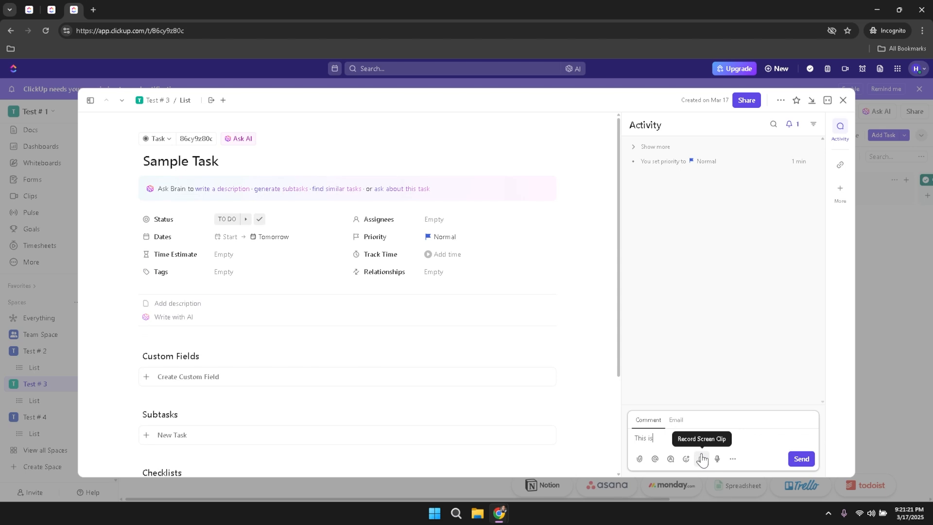
type(" a sample comment")
left_click(802, 464)
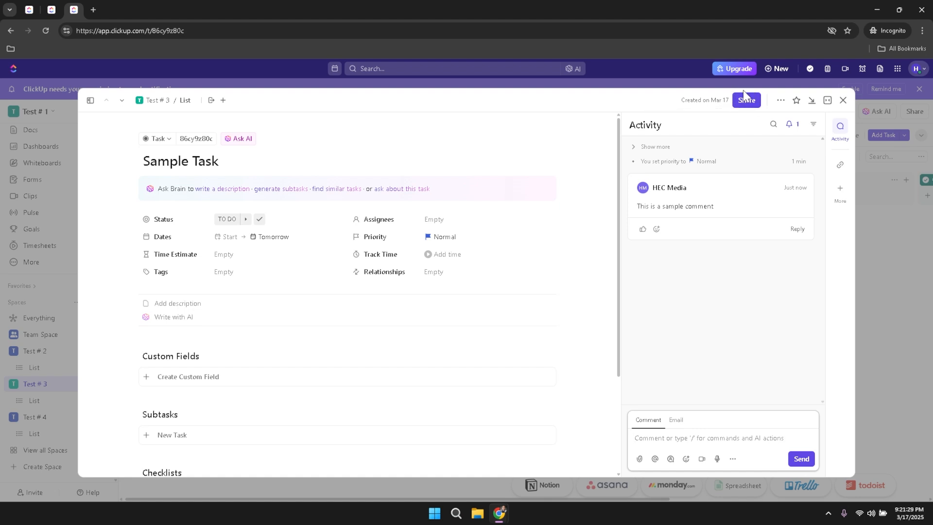
Look over Sample Task's additional actions and its window layout options, and close the task.
left_click(781, 101)
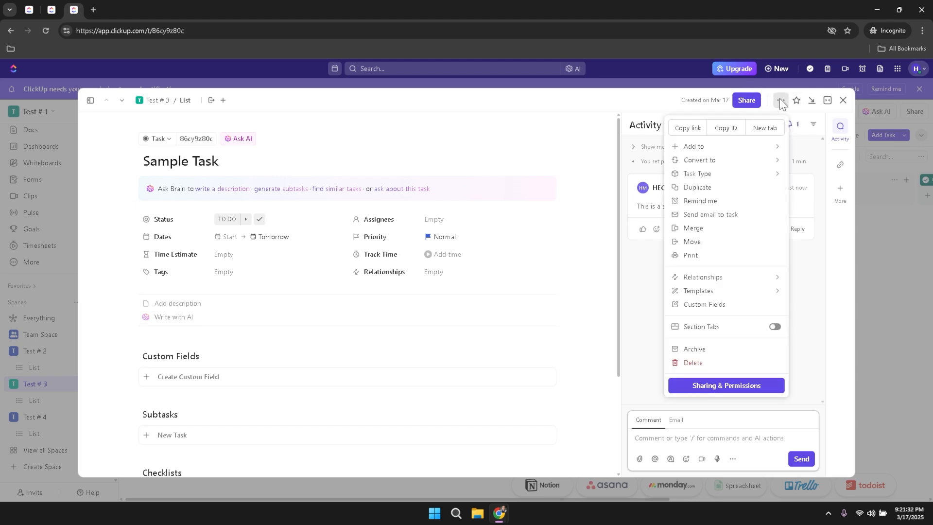
left_click(781, 102)
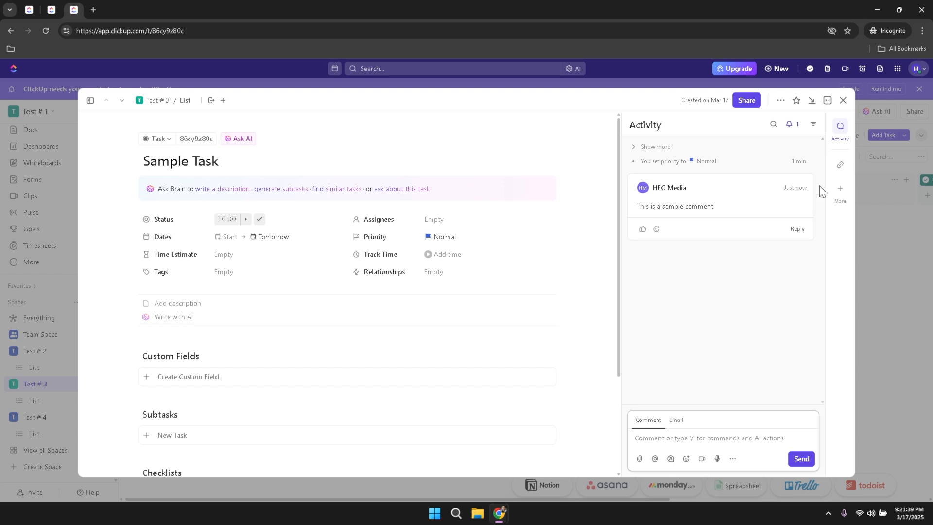
left_click(829, 104)
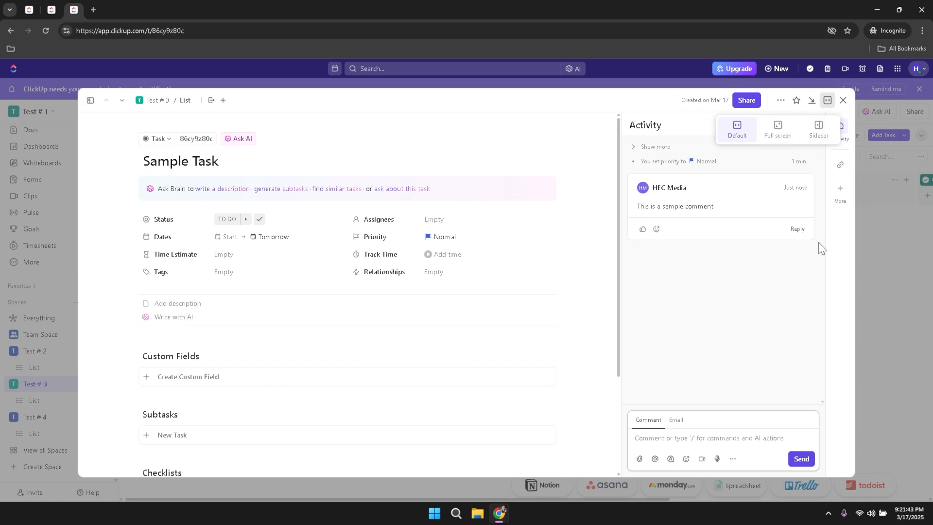
left_click(821, 281)
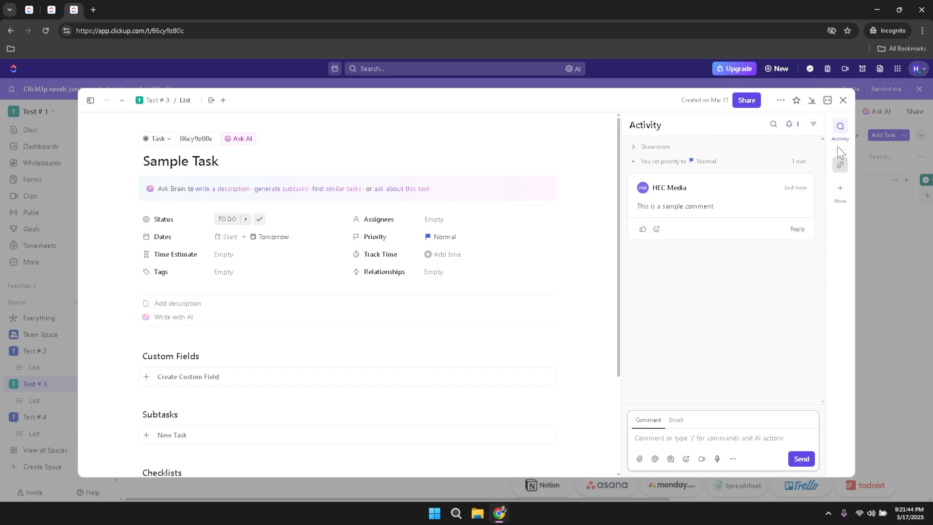
left_click(843, 101)
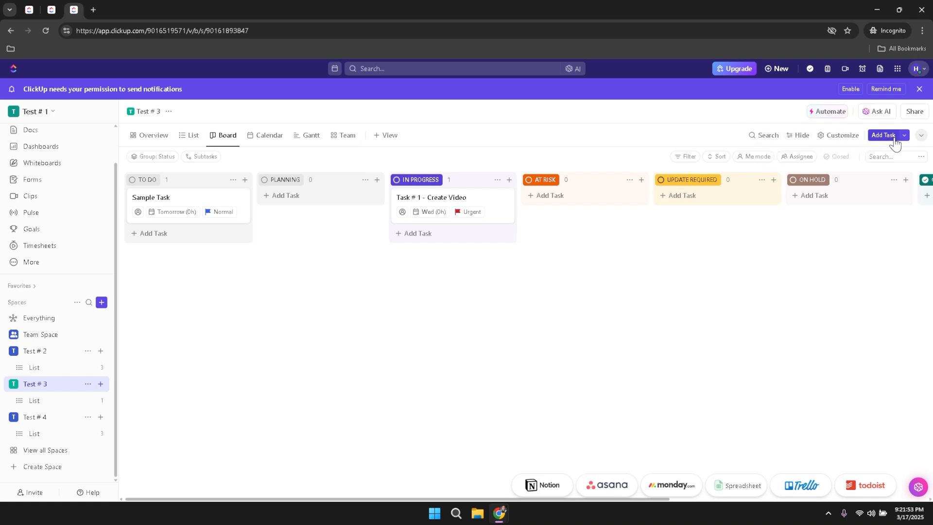
Hide and restore the Board's filter bar, and look over the view customization settings and the item types available for creation.
left_click(801, 140)
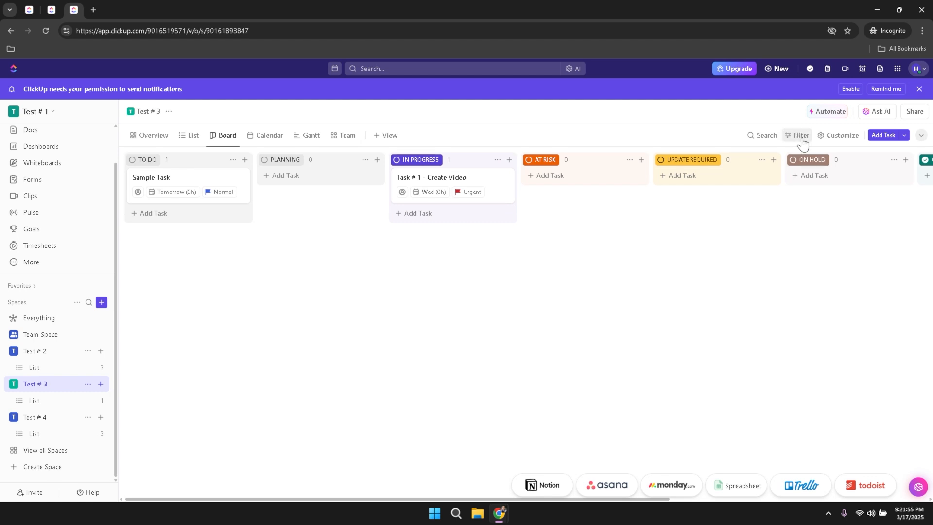
left_click(801, 140)
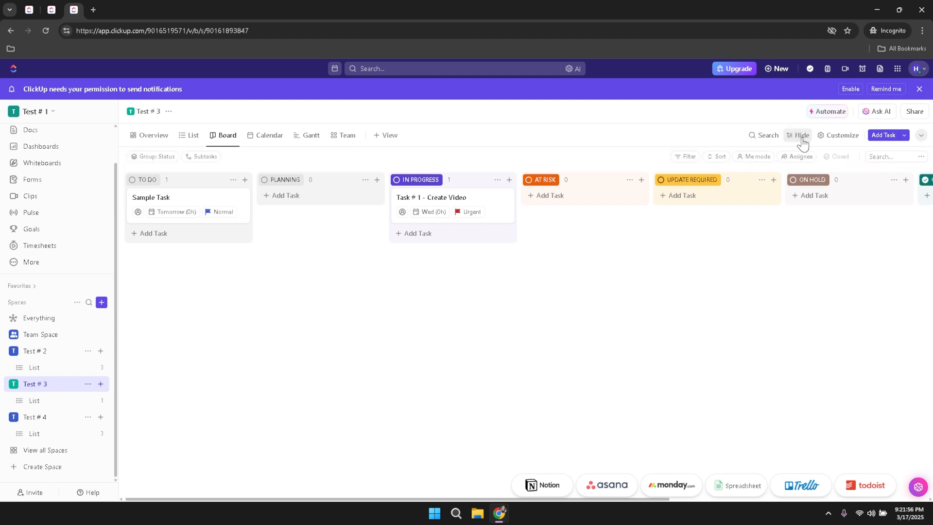
left_click(840, 143)
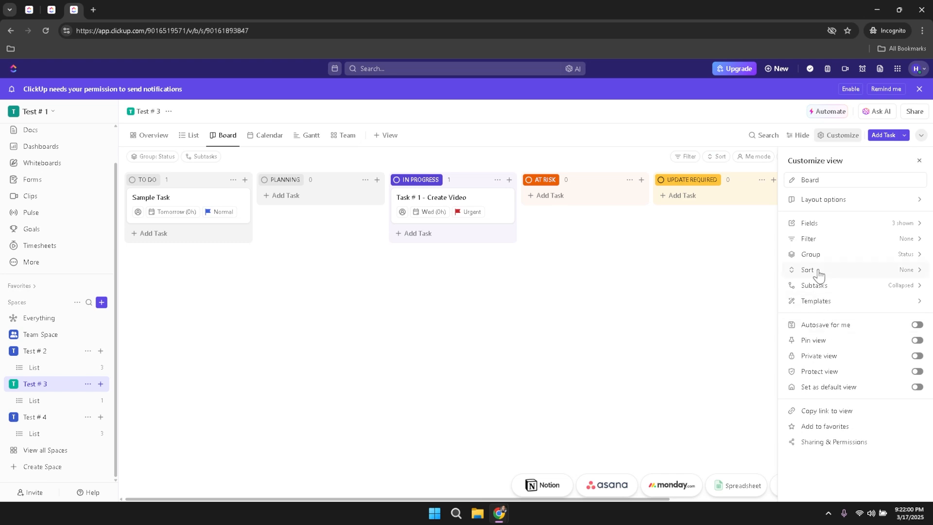
left_click(833, 136)
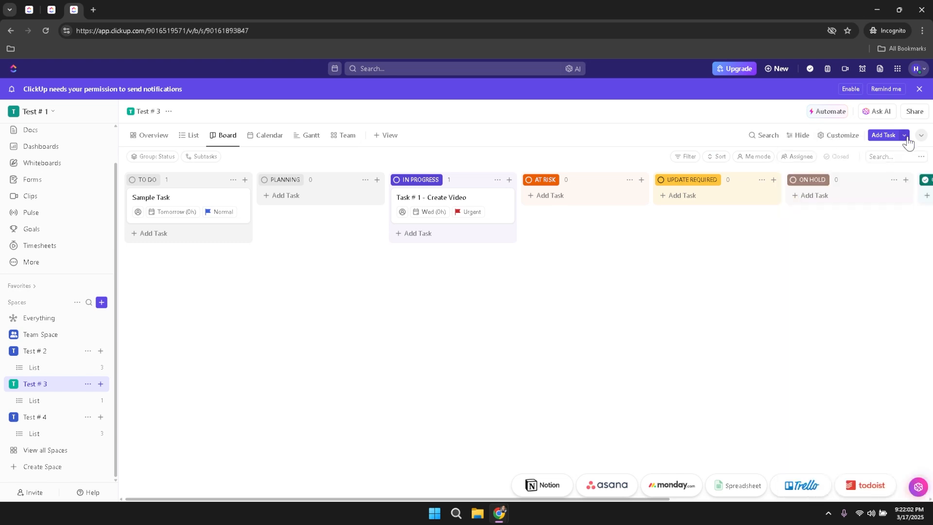
left_click(908, 138)
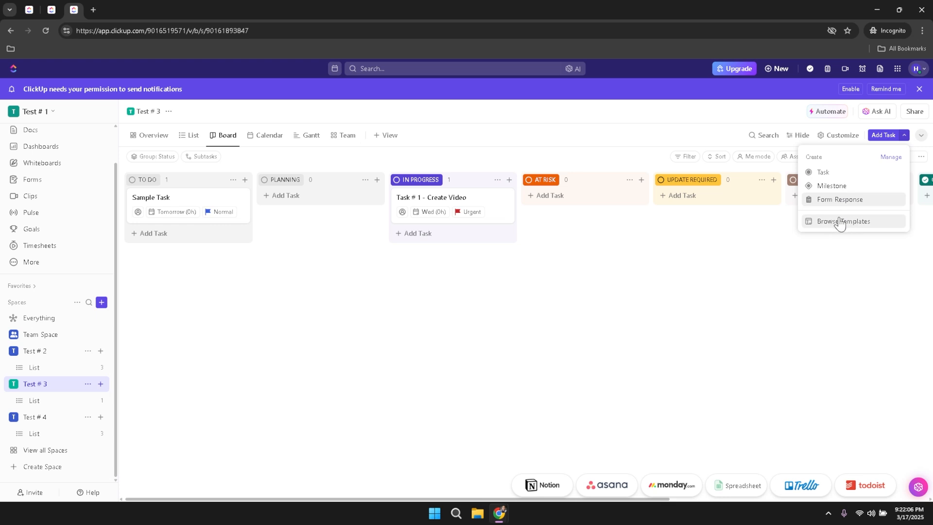
Close the list of item types, and look over the workspace-wide search and its filter options before dismissing it.
left_click(832, 297)
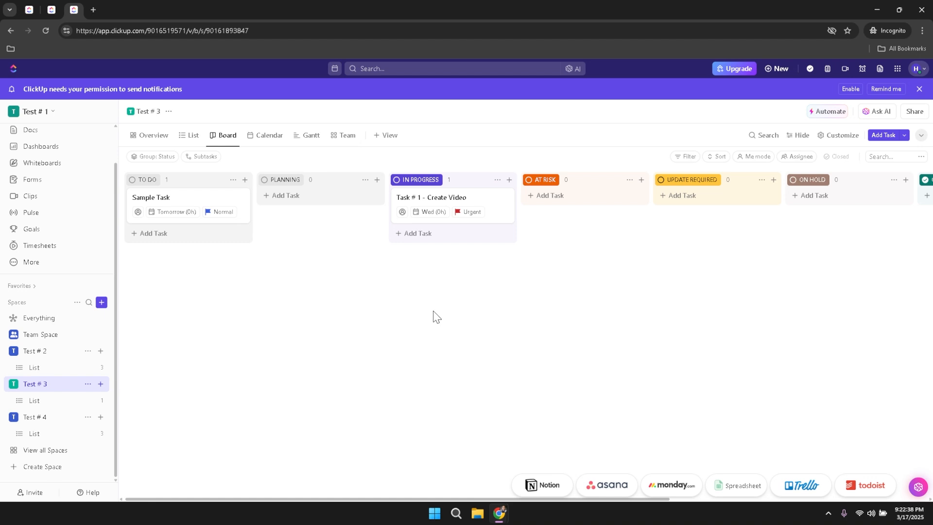
scroll(9, 233, "up", 2)
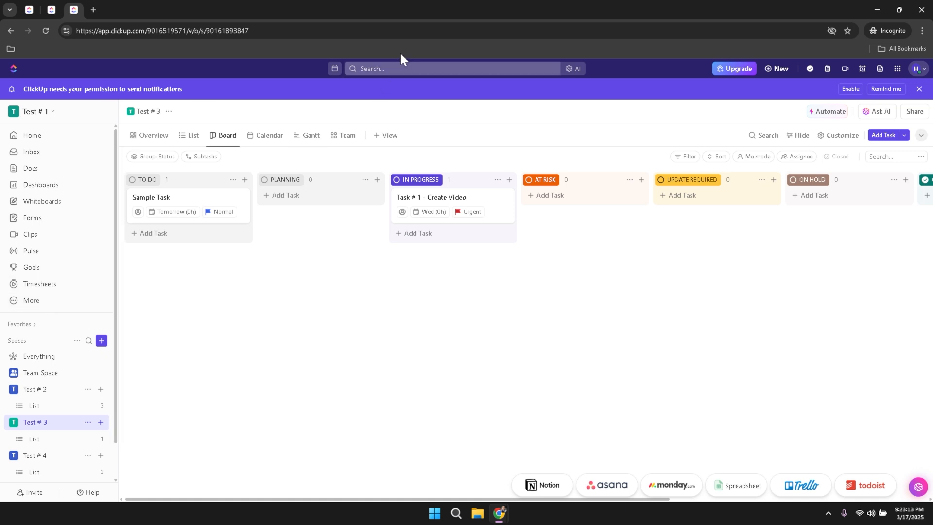
left_click(402, 69)
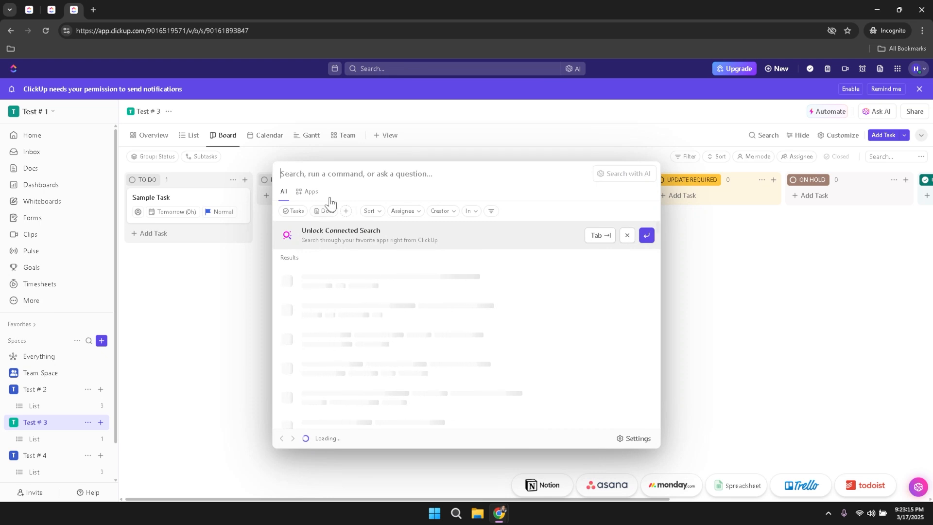
left_click(425, 94)
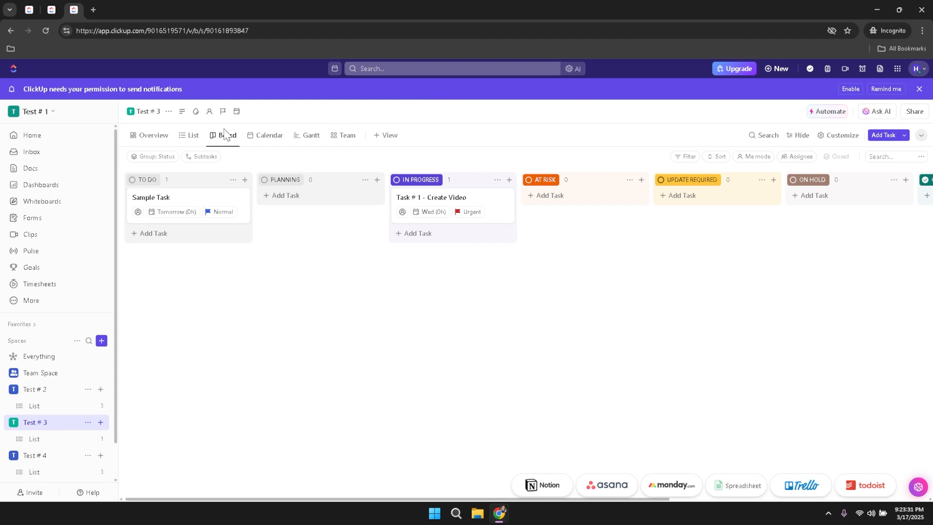
Open Sample Task to look over the options for connecting links and adding relationships, and close the task.
left_click(195, 200)
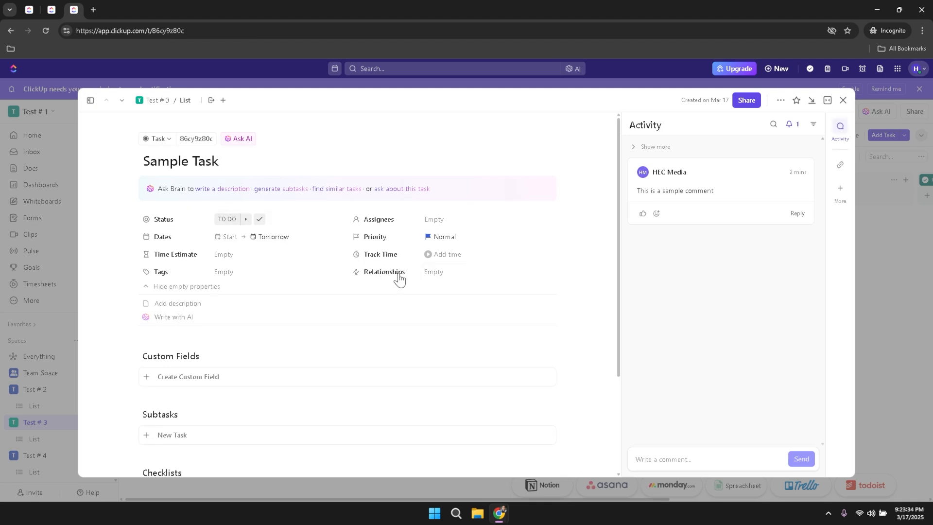
left_click(433, 275)
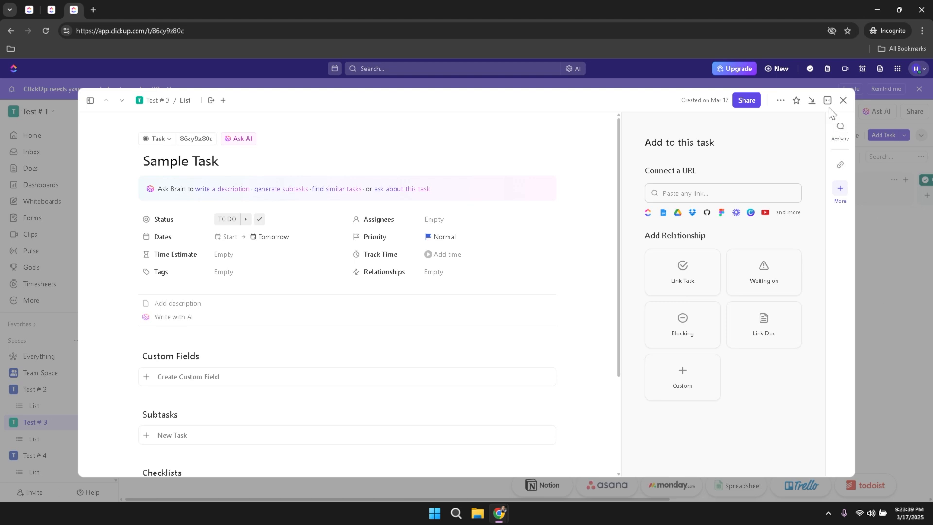
left_click(843, 100)
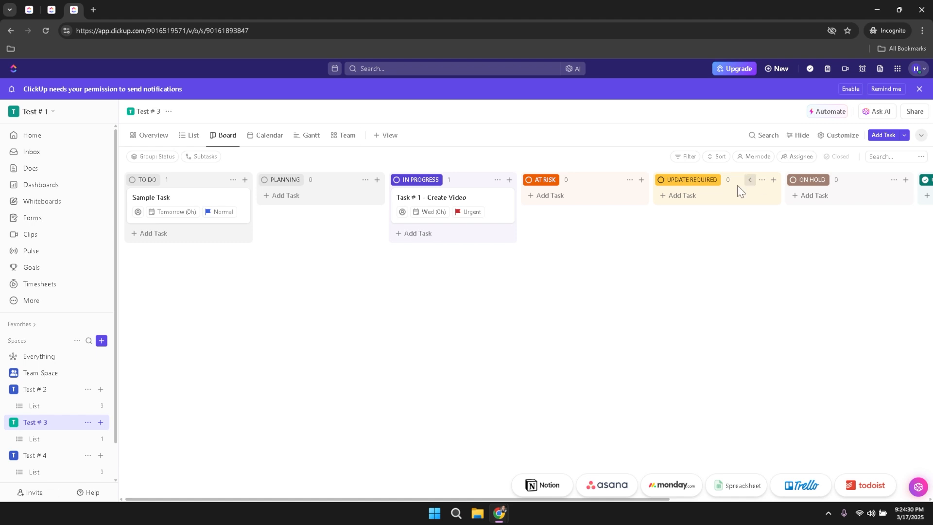
View the workspace's Inbox, Home and Timesheets pages in turn.
mouse_move(224, 207)
left_click(72, 155)
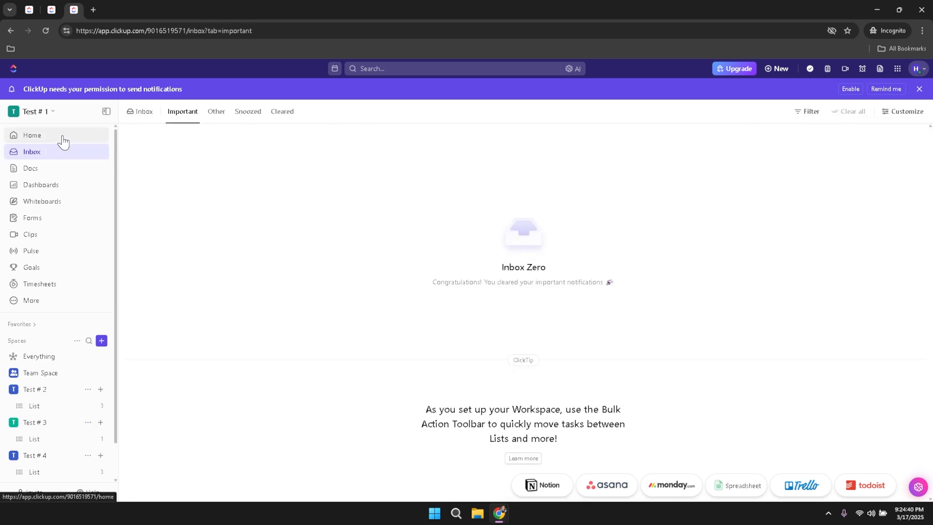
left_click(63, 139)
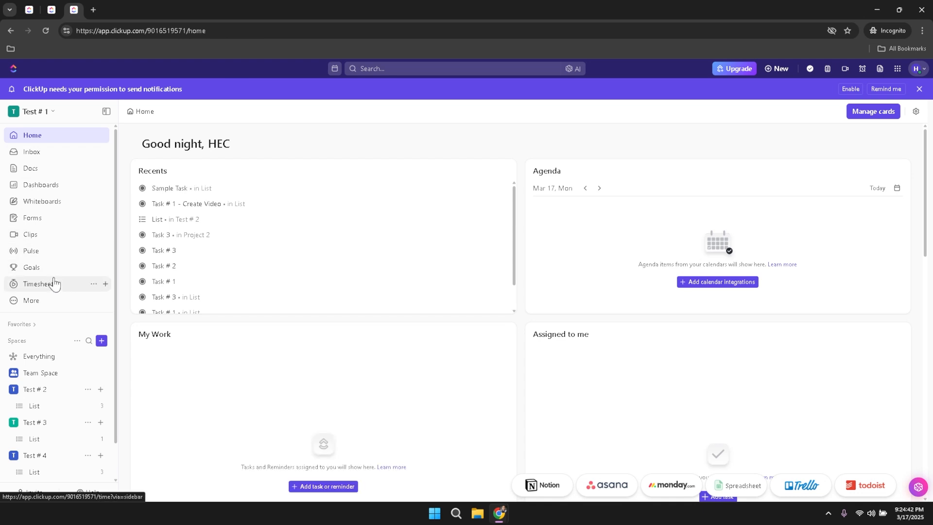
left_click(40, 283)
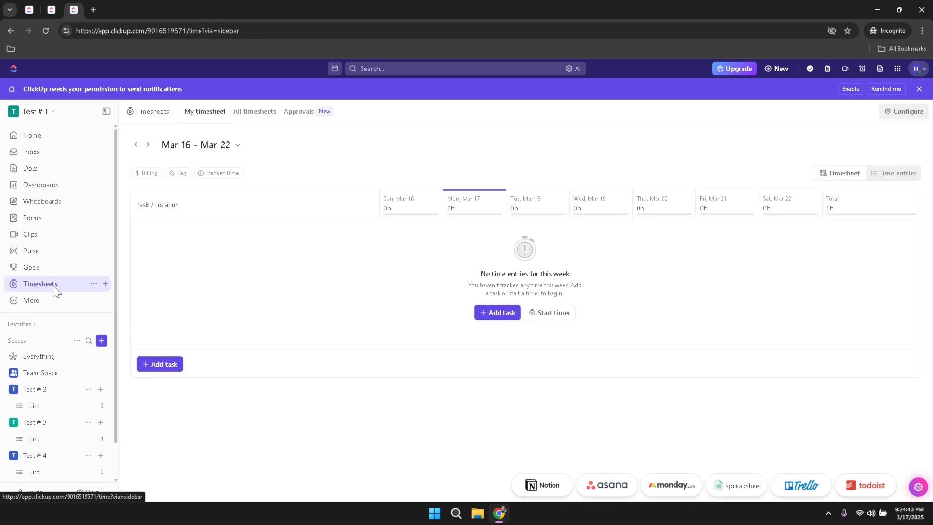